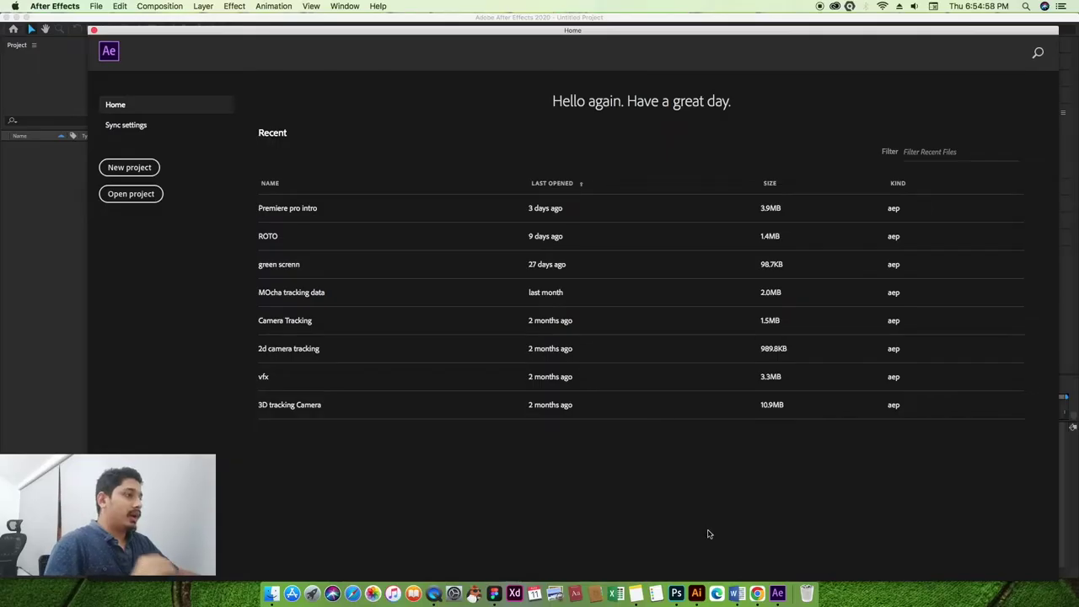
Create a new After Effects project and slightly widen the Project panel
left_click(779, 582)
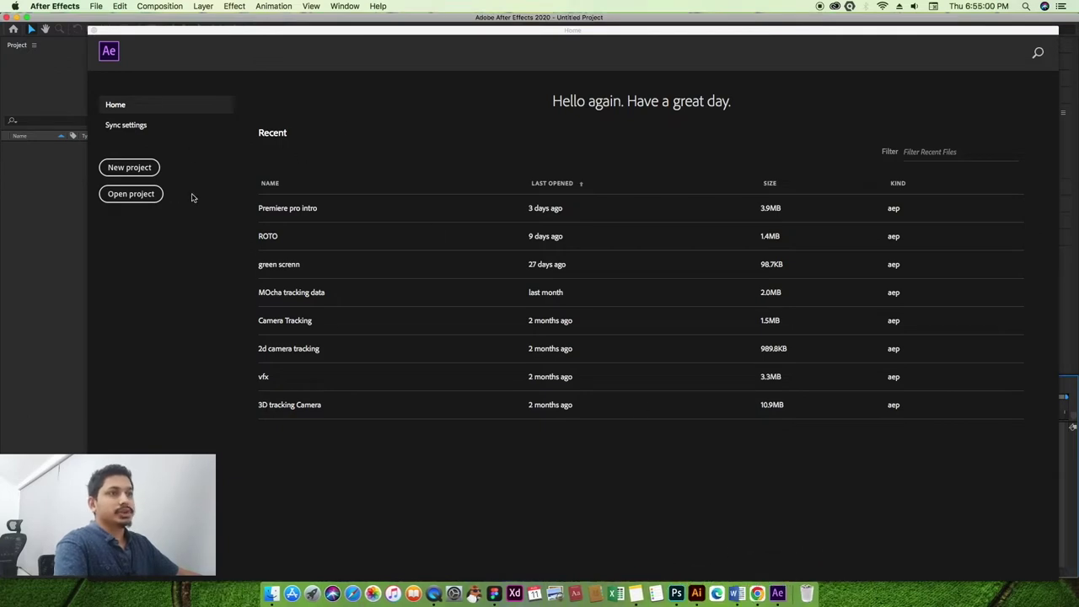
left_click(130, 168)
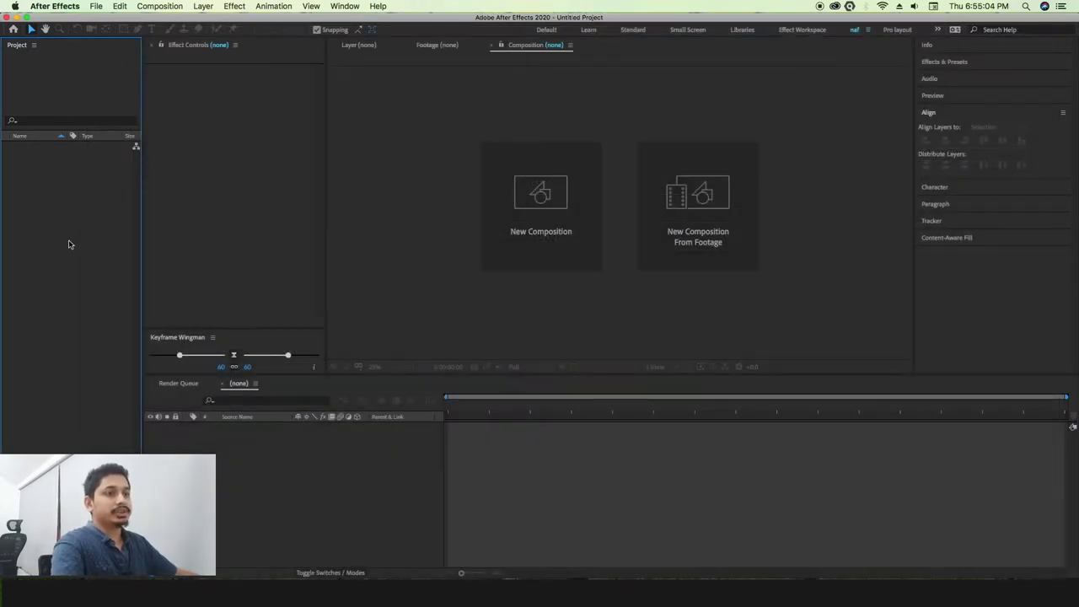
left_click_drag(140, 181, 157, 184)
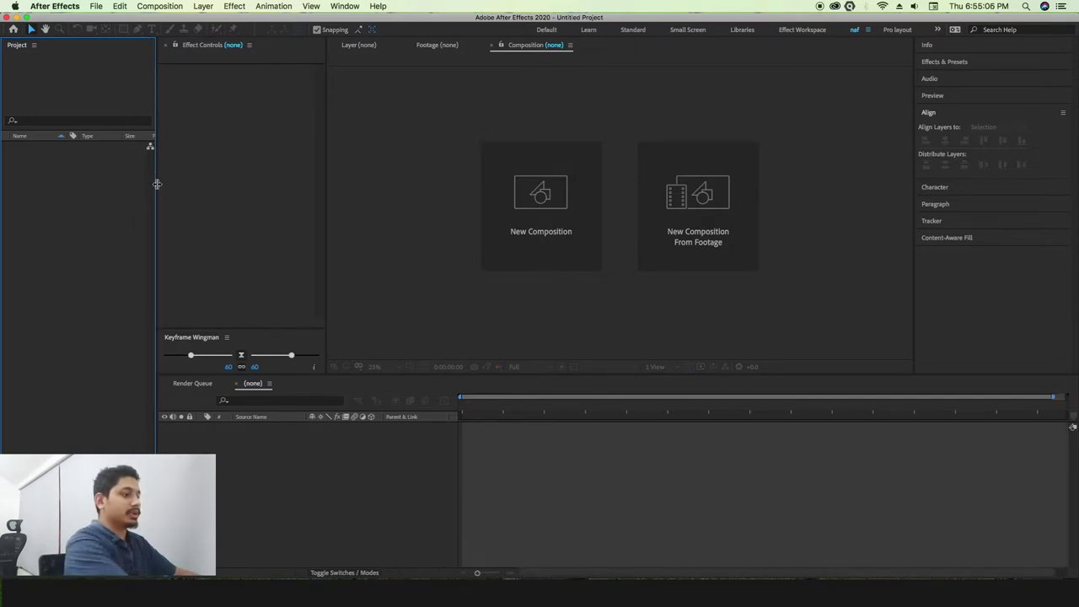
key("F1")
left_click(255, 293)
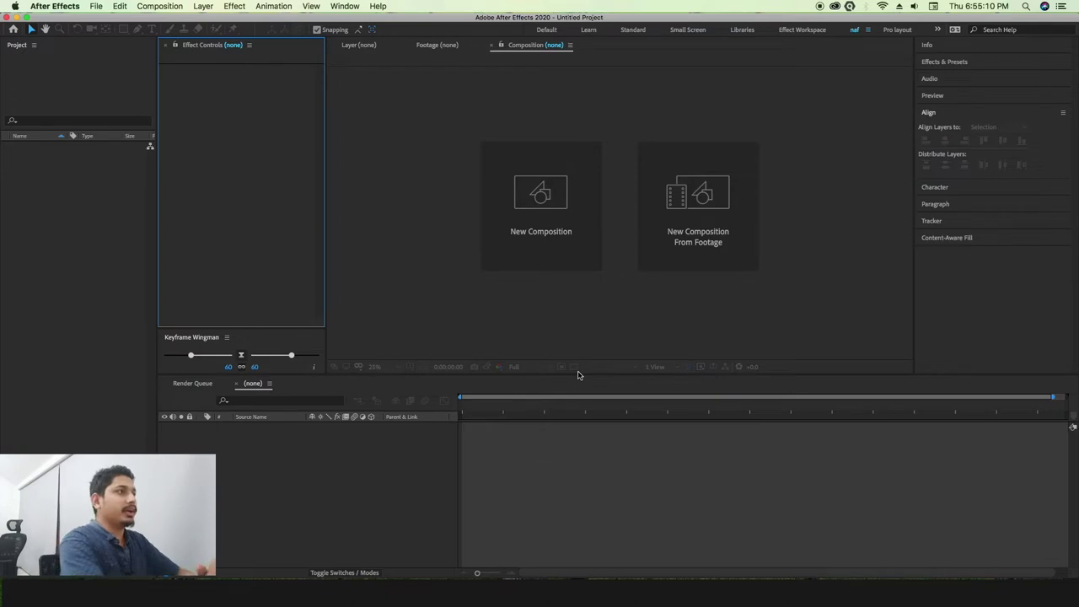
Switch to Photoshop and brush a purple rectangle with placeholder text strokes inside it on Layer 1, around the middle of the canvas
mouse_move(735, 575)
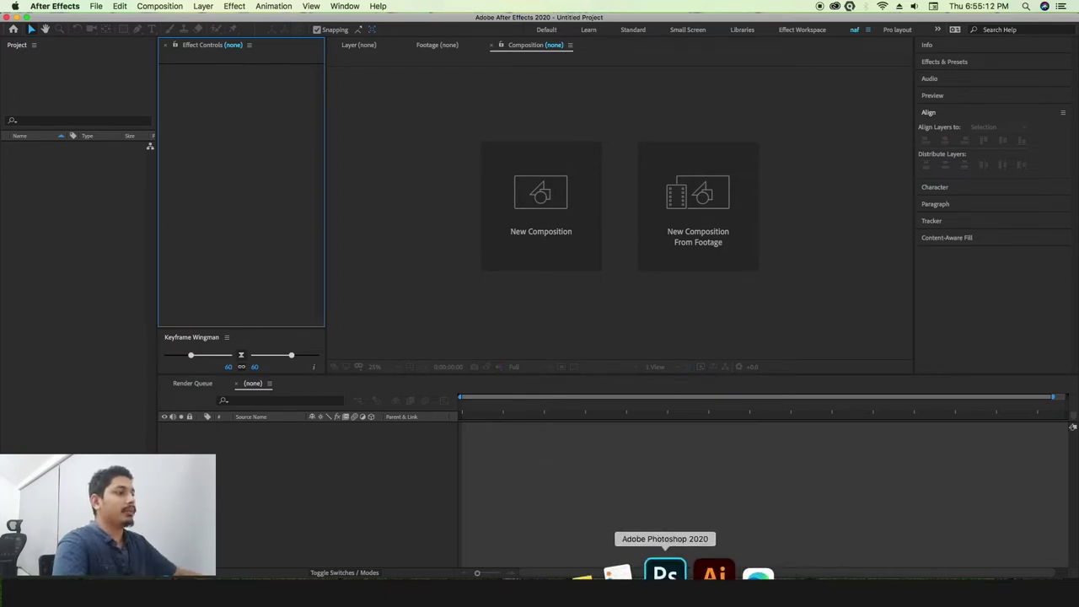
left_click(668, 573)
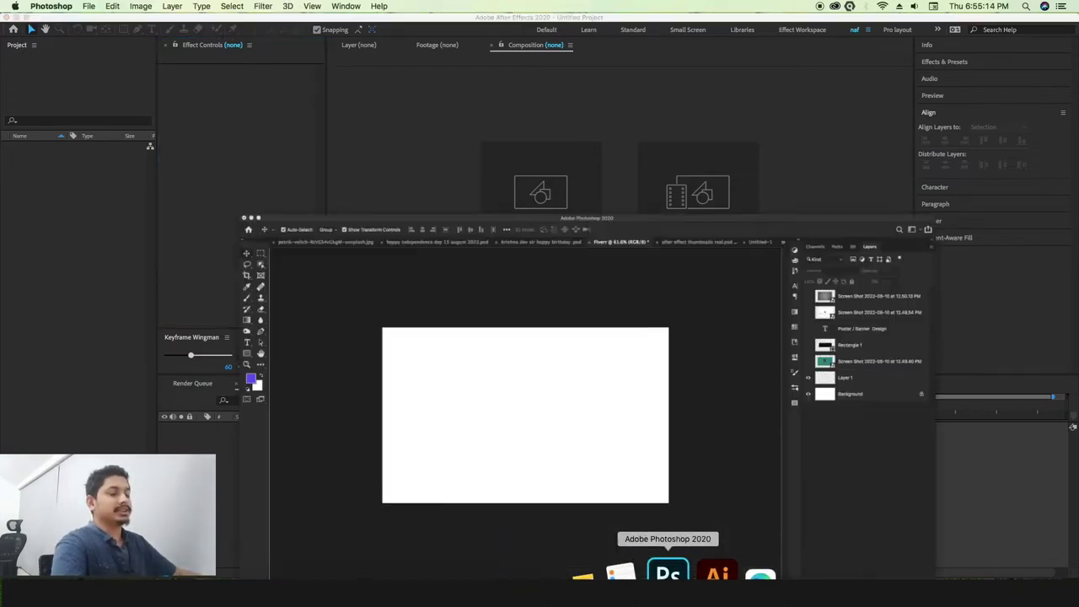
scroll(422, 310, "up", 1)
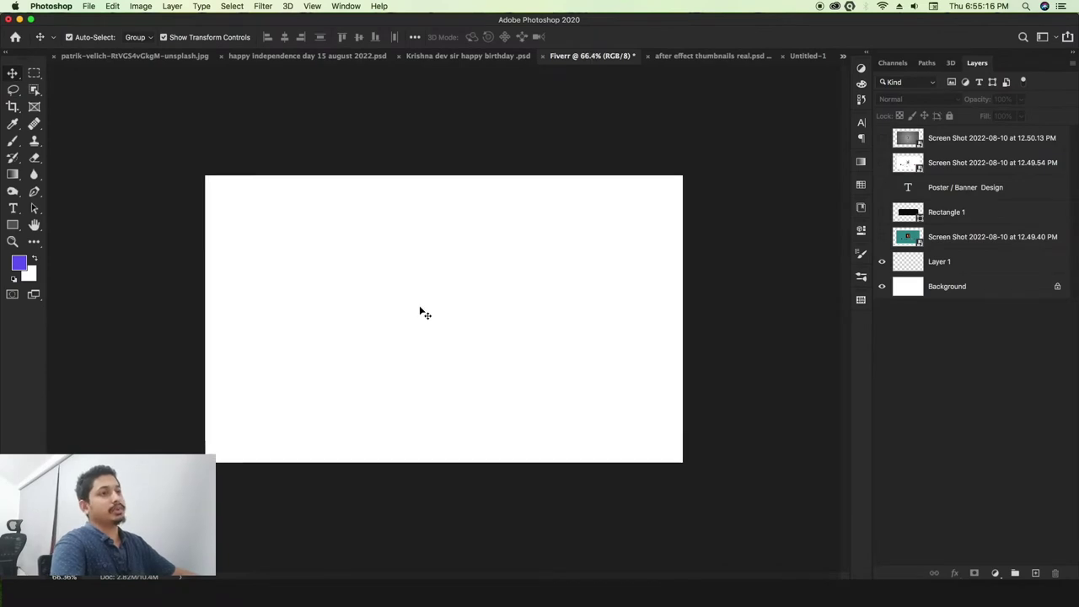
scroll(421, 311, "up", 1)
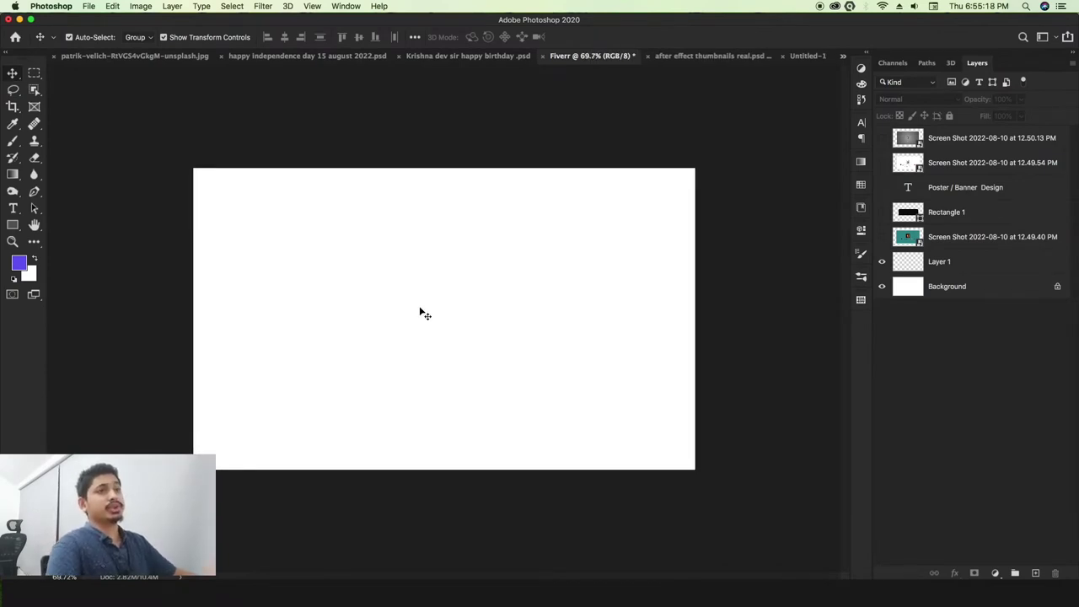
left_click(940, 261)
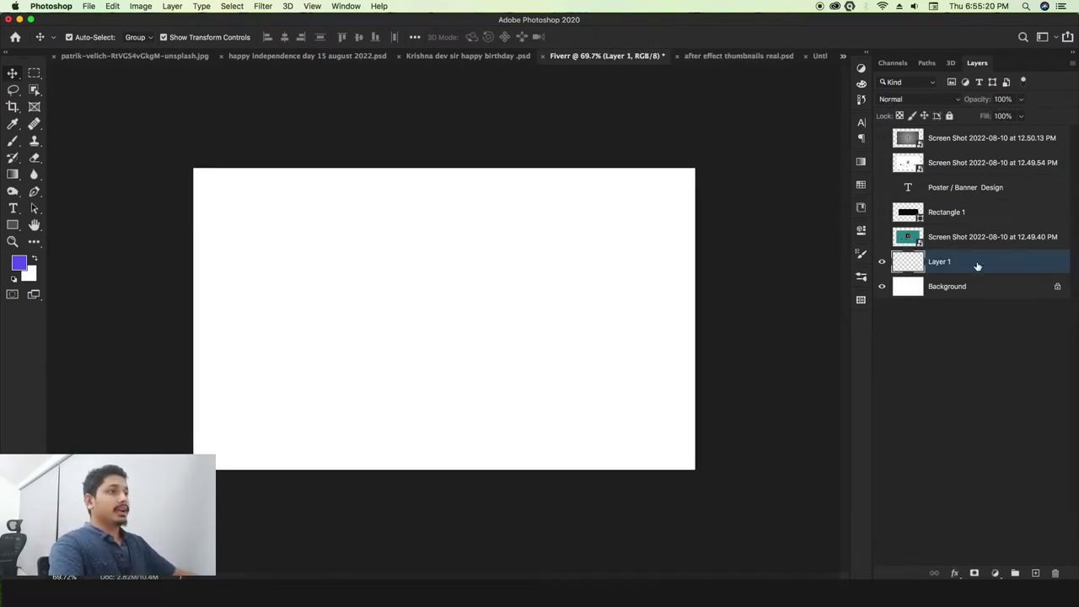
key("b")
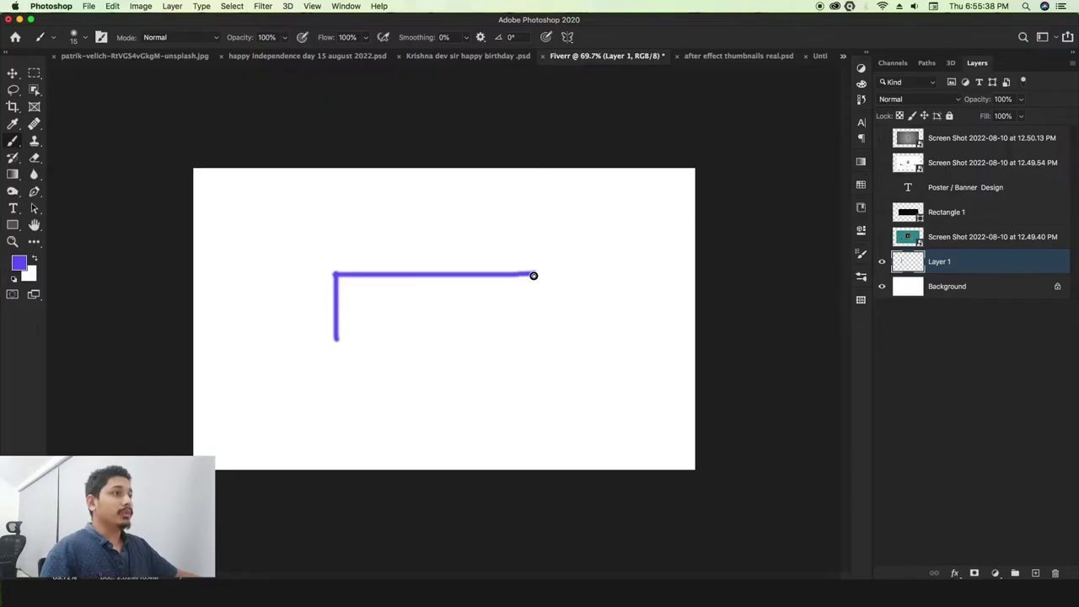
left_click_drag(363, 343, 538, 342)
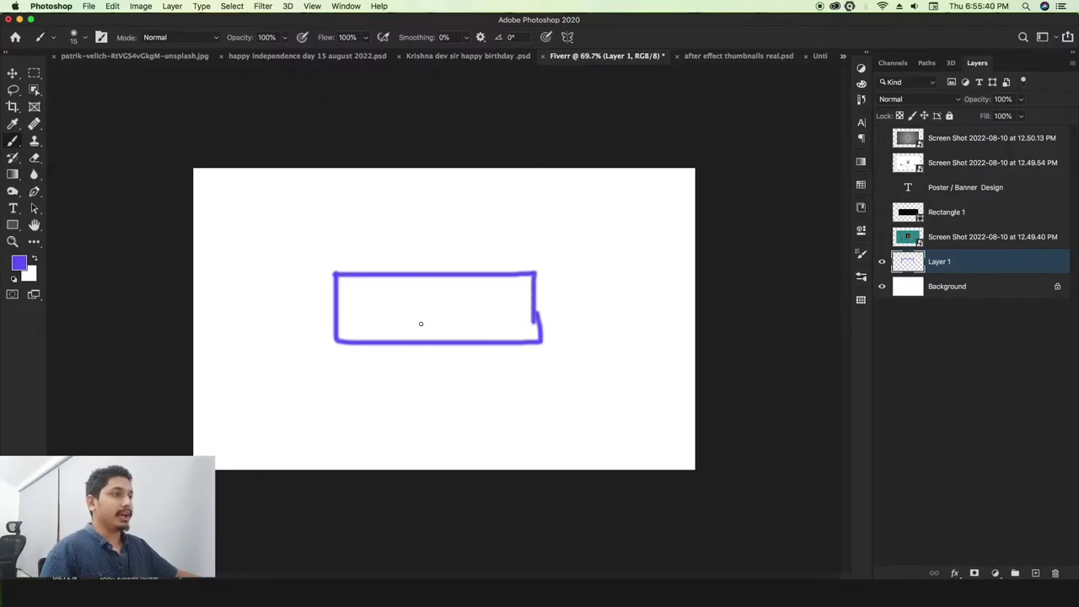
mouse_move(361, 296)
left_mouse_down()
mouse_move(359, 324)
mouse_move(478, 308)
left_mouse_up()
mouse_move(407, 321)
left_mouse_down()
mouse_move(507, 322)
mouse_move(495, 321)
left_mouse_up()
Brush two horizontal lines extending outward from each side of the sketched rectangle
left_click_drag(539, 293, 656, 291)
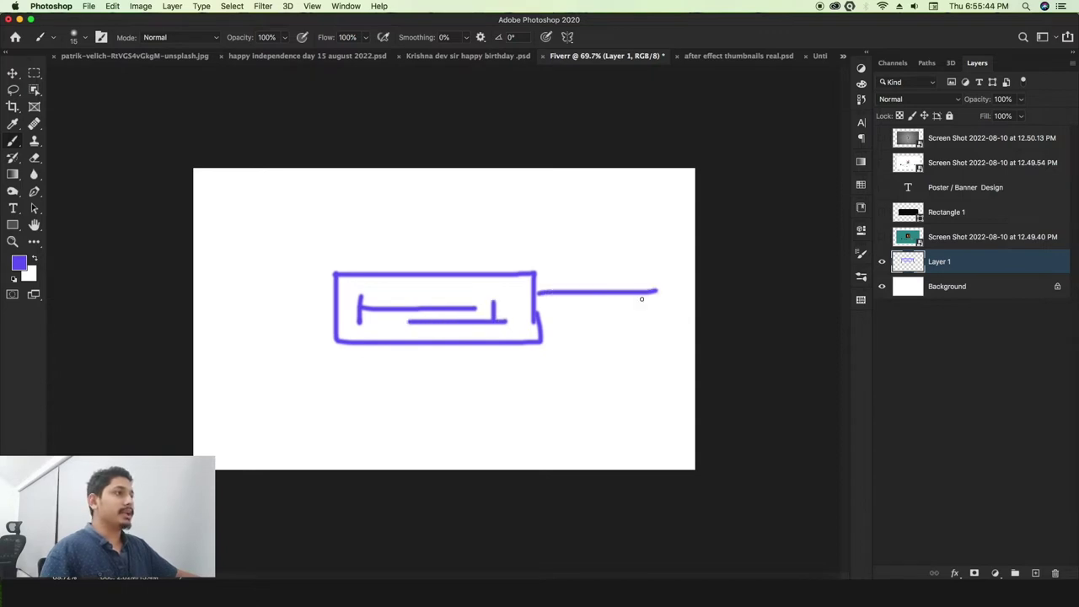
left_click_drag(548, 324, 692, 323)
left_click_drag(314, 297, 200, 296)
left_click_drag(304, 323, 183, 322)
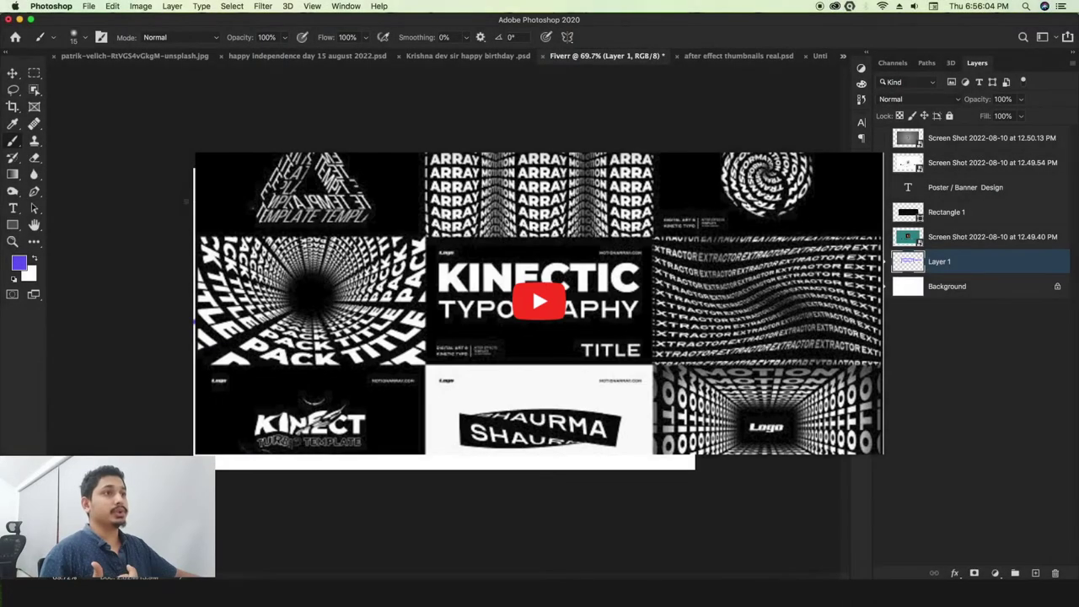
Brush direction arrows beside the sketch, pointing right near the canvas's upper corners and left near its lower corners
left_click_drag(263, 192, 263, 208)
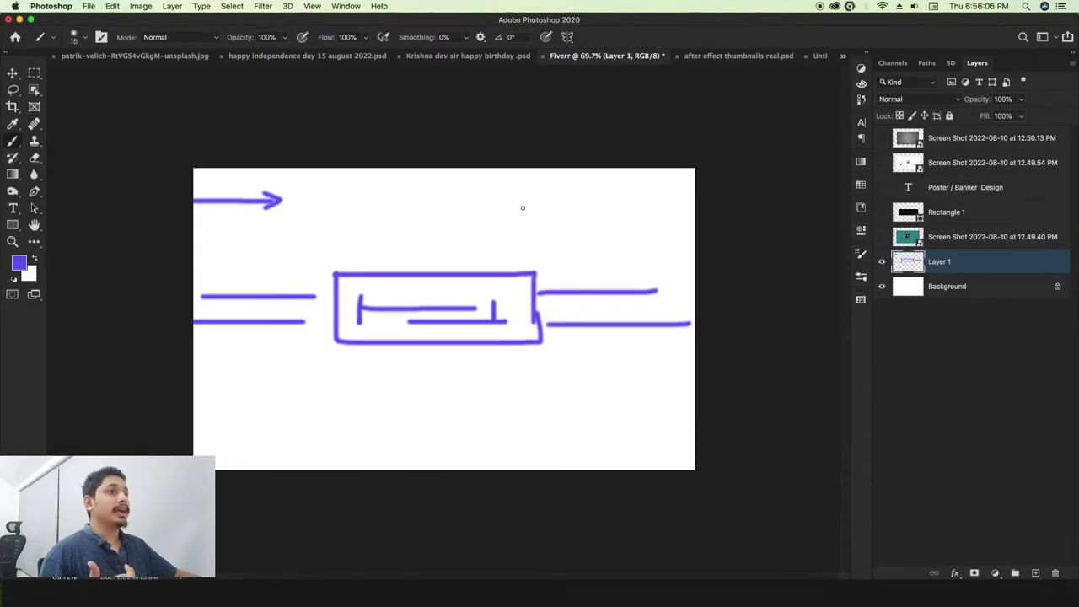
left_click_drag(619, 203, 691, 197)
mouse_move(725, 389)
left_mouse_down()
mouse_move(545, 397)
mouse_move(548, 408)
left_mouse_up()
mouse_move(322, 400)
left_mouse_down()
mouse_move(178, 400)
mouse_move(186, 392)
mouse_move(232, 415)
left_mouse_up()
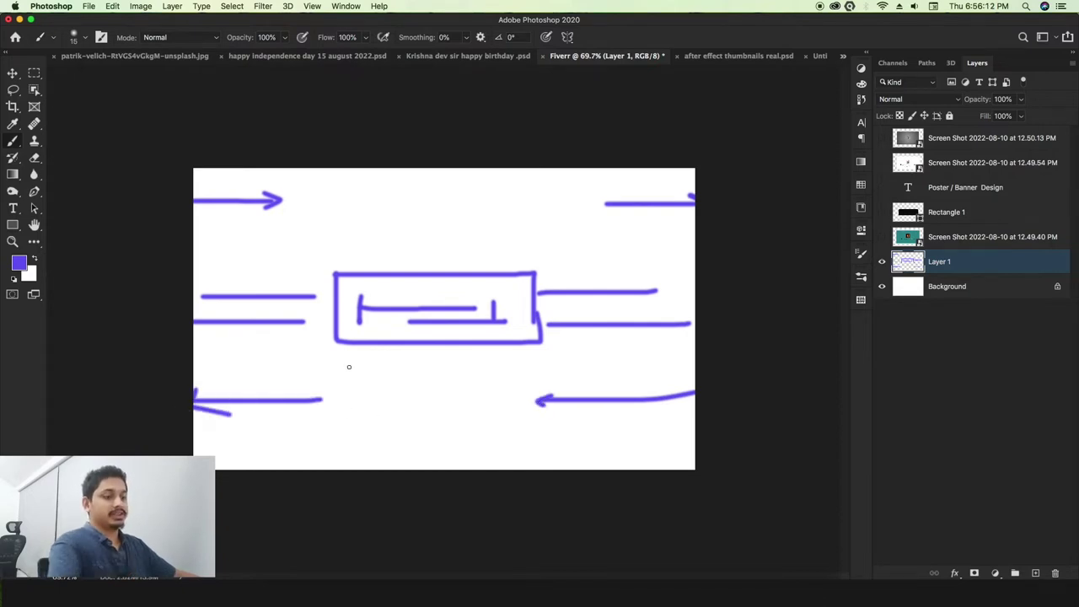
Add the text "TYPOGRAPHY DESIGN" on two lines and move it inside the sketched rectangle
key("t")
left_click(397, 379)
key("BackSpace")
type("TYPOGRAPH")
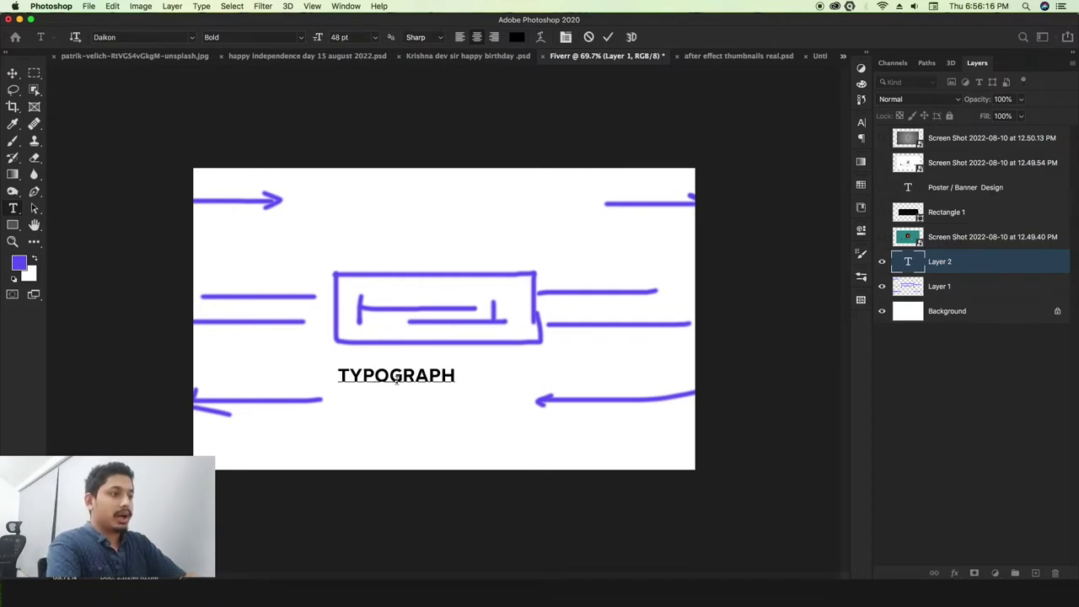
type("Y DESIGN")
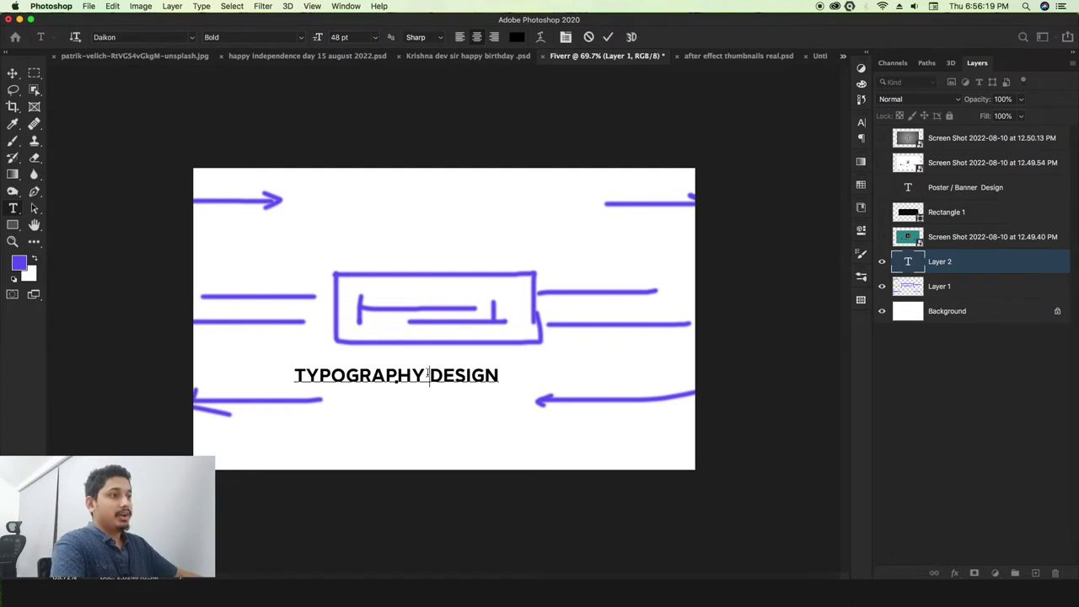
key("Return")
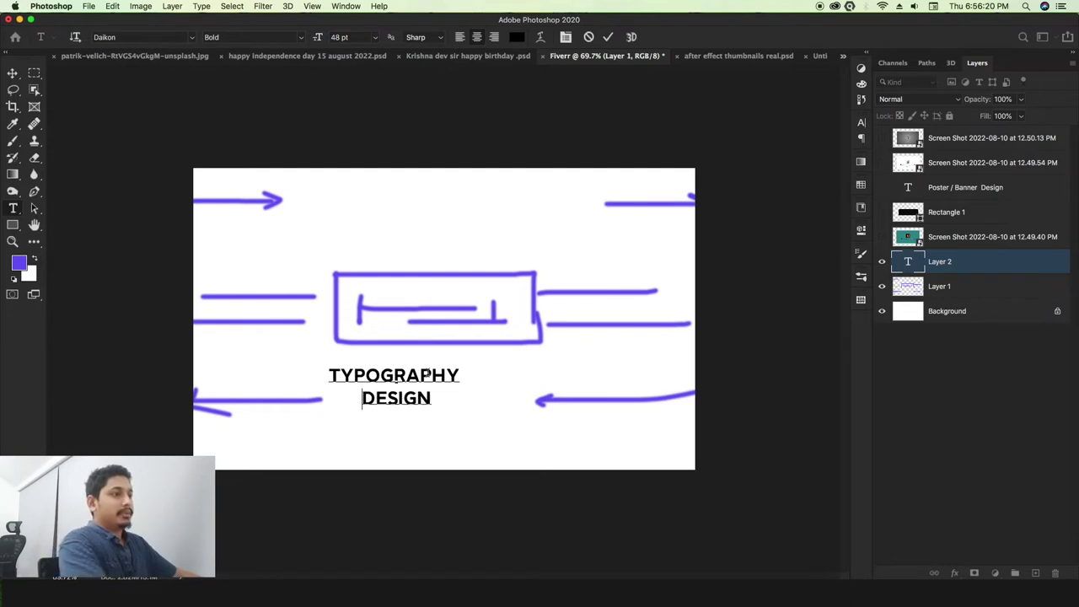
left_click(13, 75)
left_click_drag(424, 381, 462, 309)
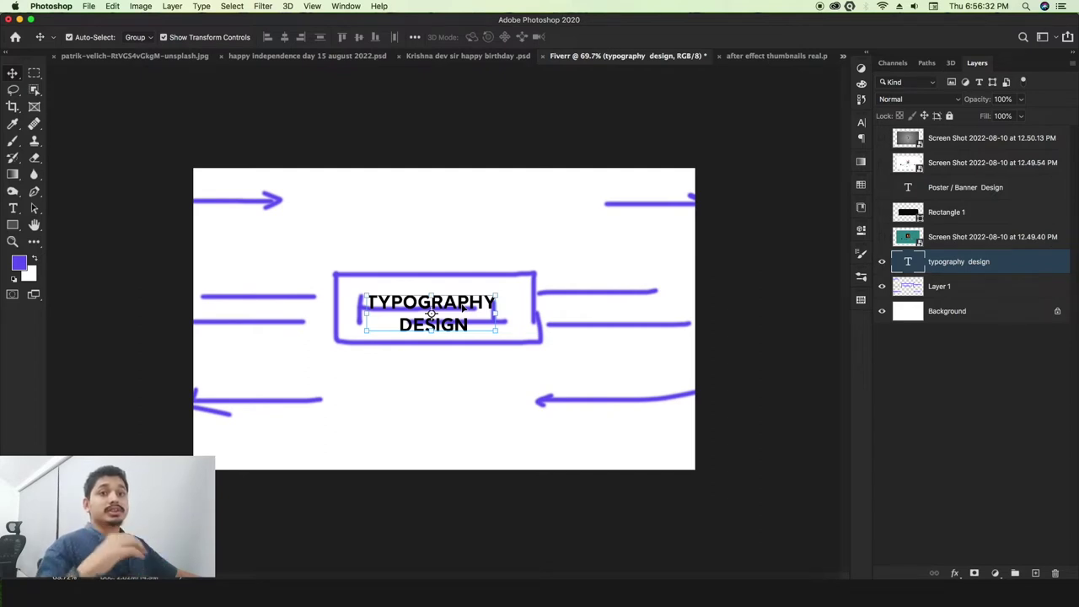
Switch to After Effects and create a composition named "typography design" with a duration of 0:00:5:00
left_click(776, 570)
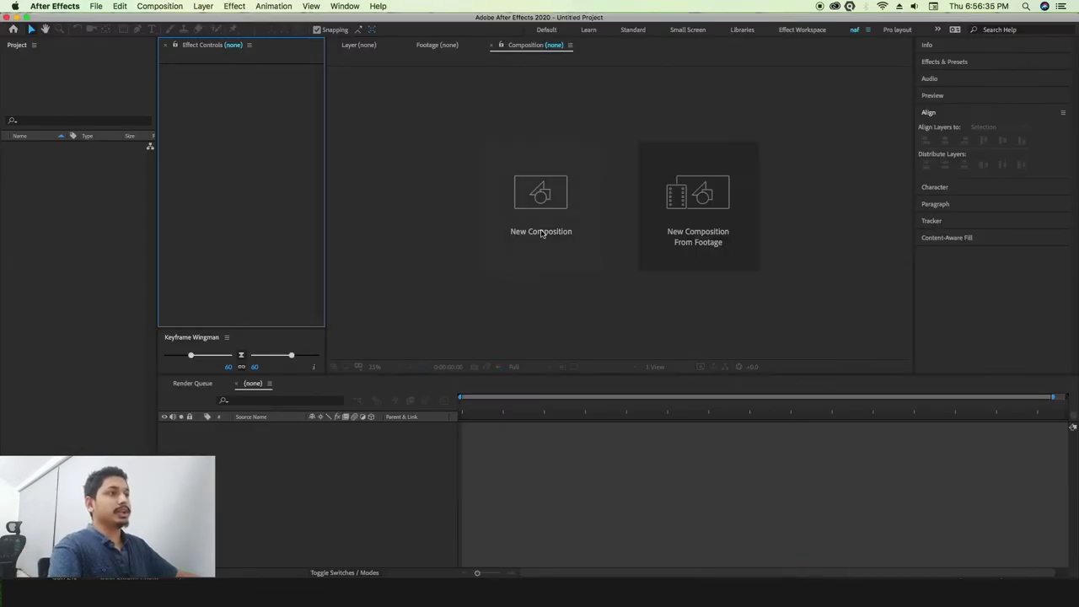
left_click(544, 218)
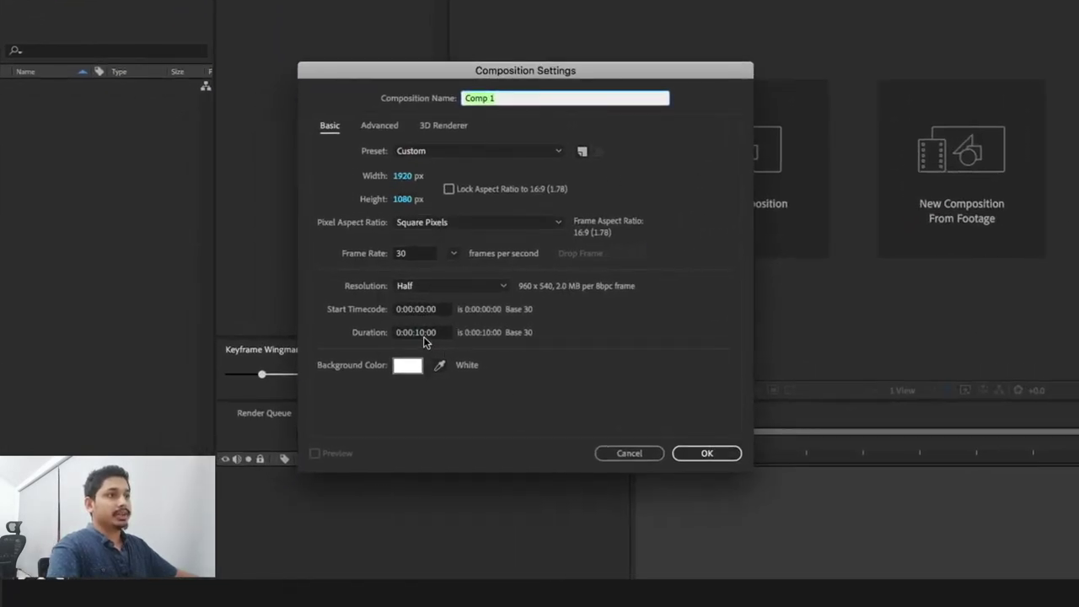
key("BackSpace")
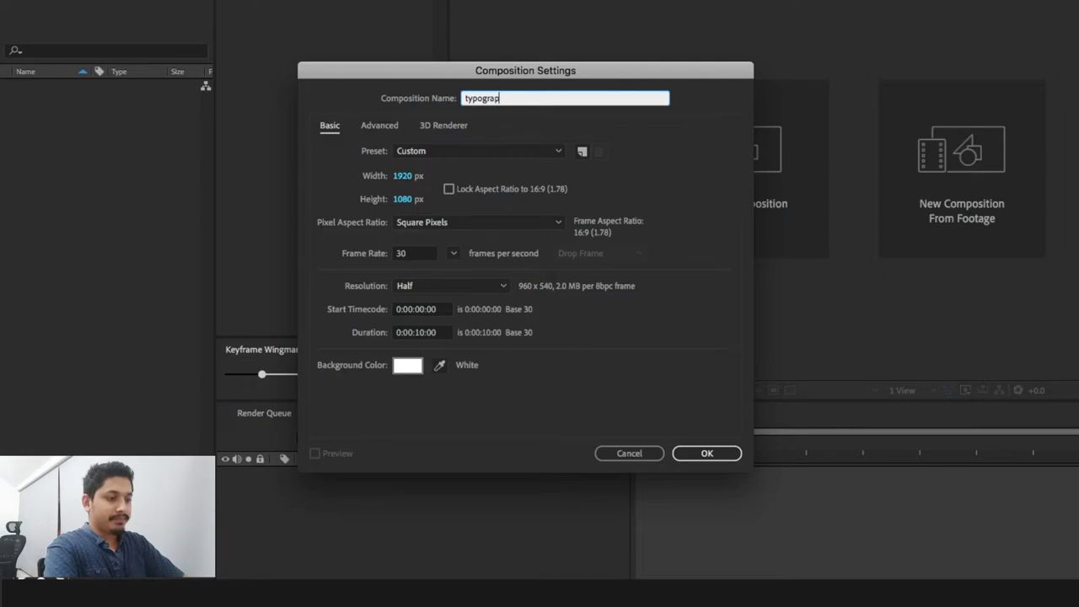
type("design")
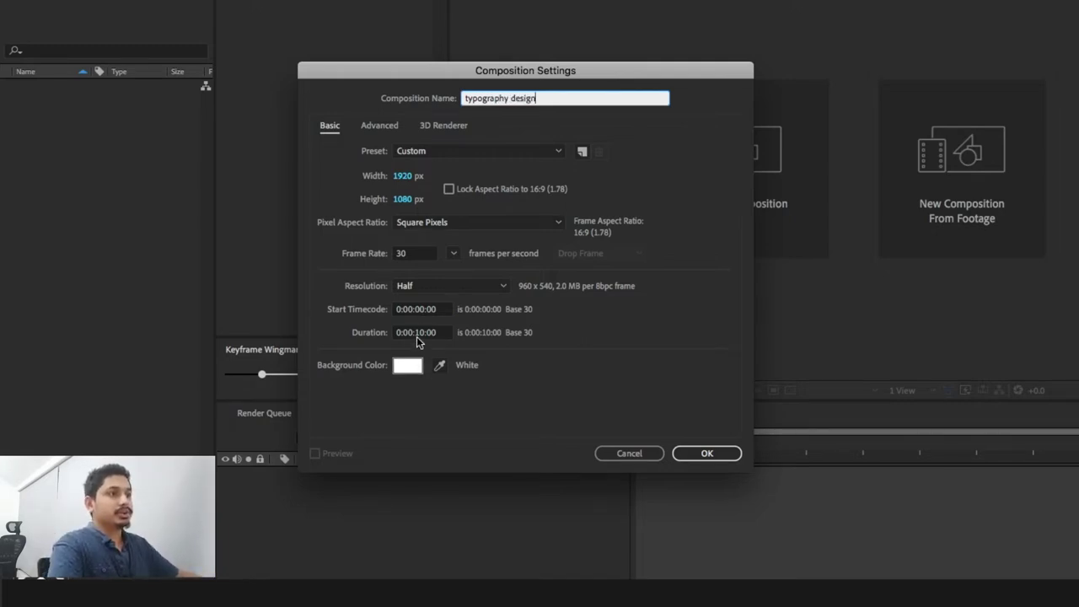
left_click(423, 334)
key("BackSpace")
key("BackSpace")
type("5:")
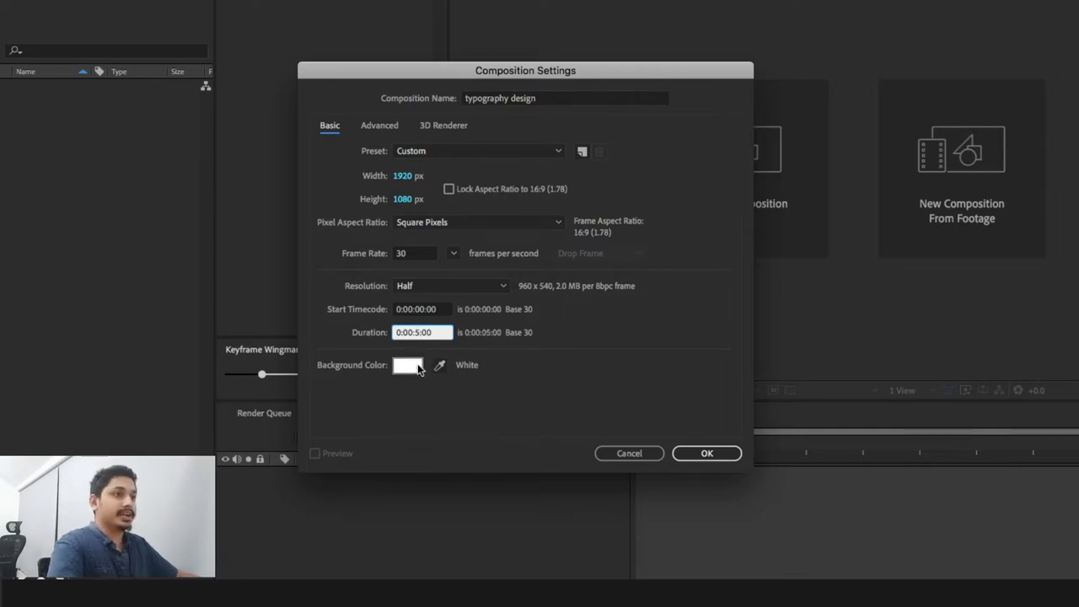
left_click(722, 456)
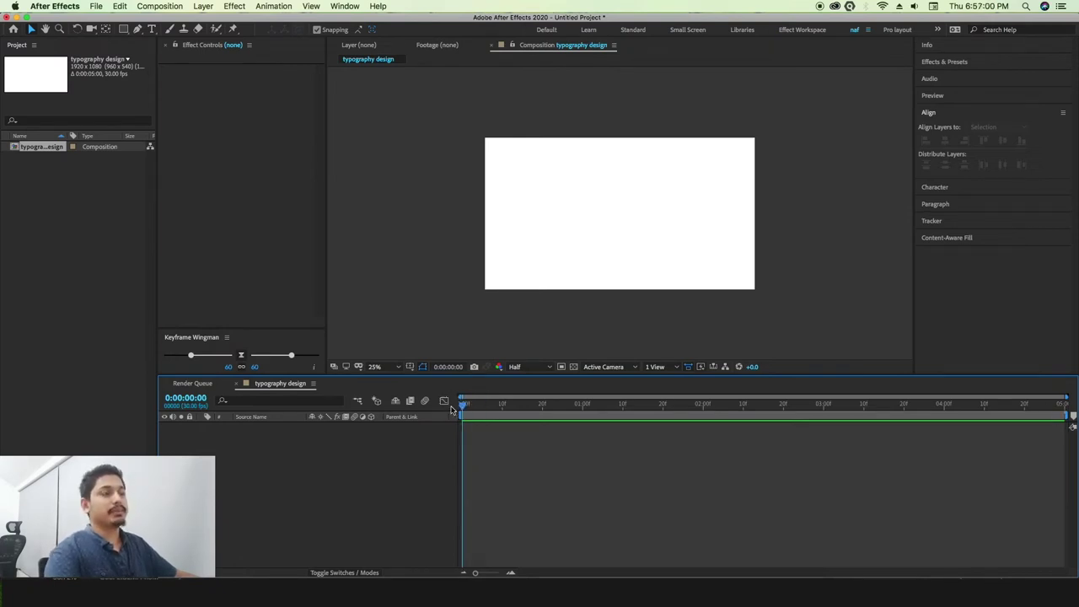
Try out the ruler and grid overlays in the composition view, then turn off the rulers, grid and guides
left_click(410, 367)
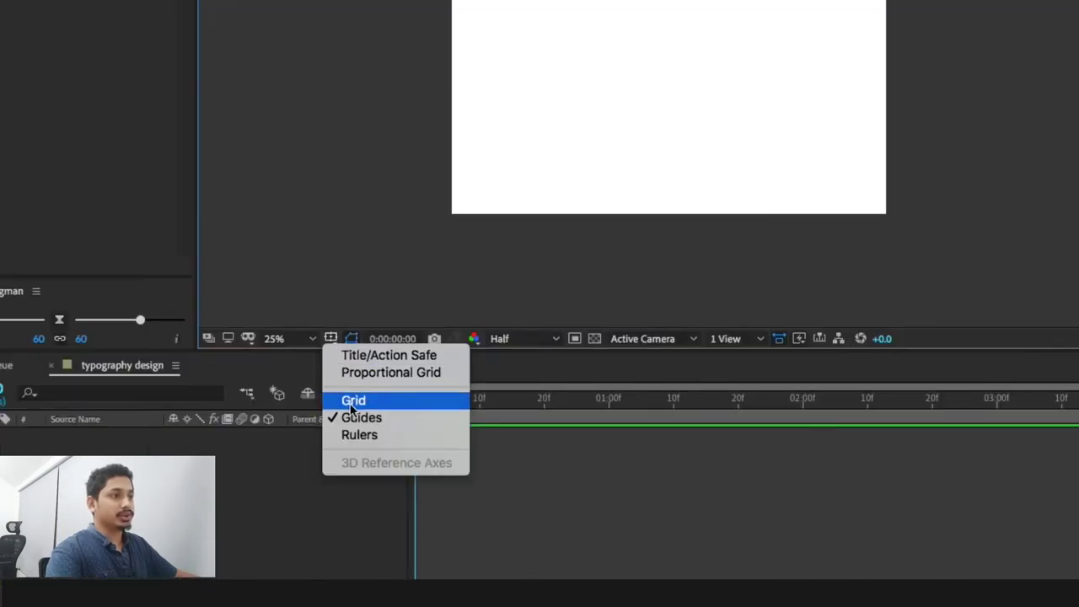
left_click(427, 428)
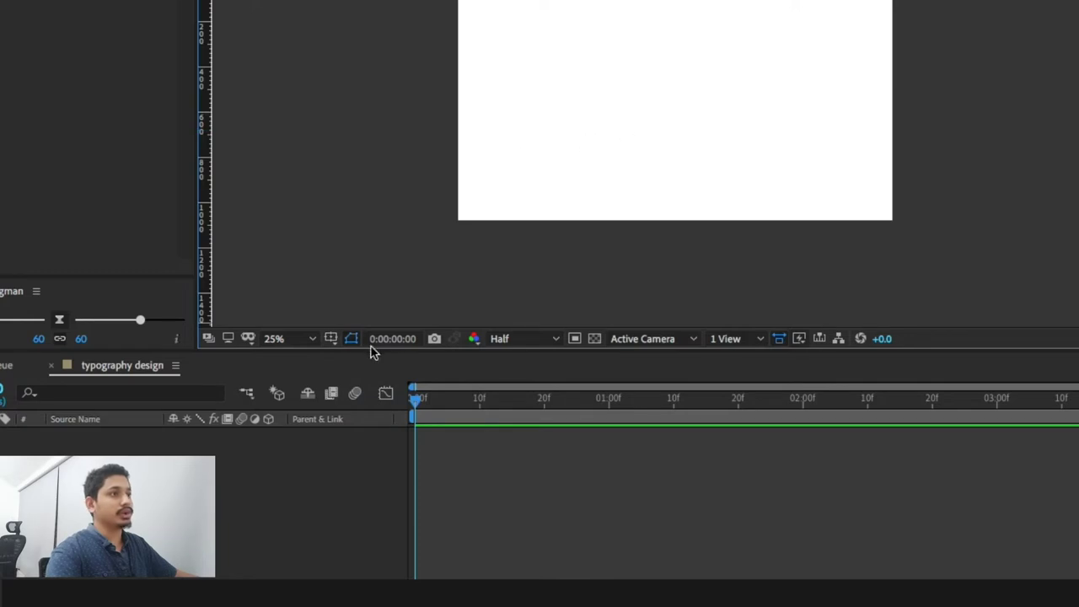
left_click(331, 338)
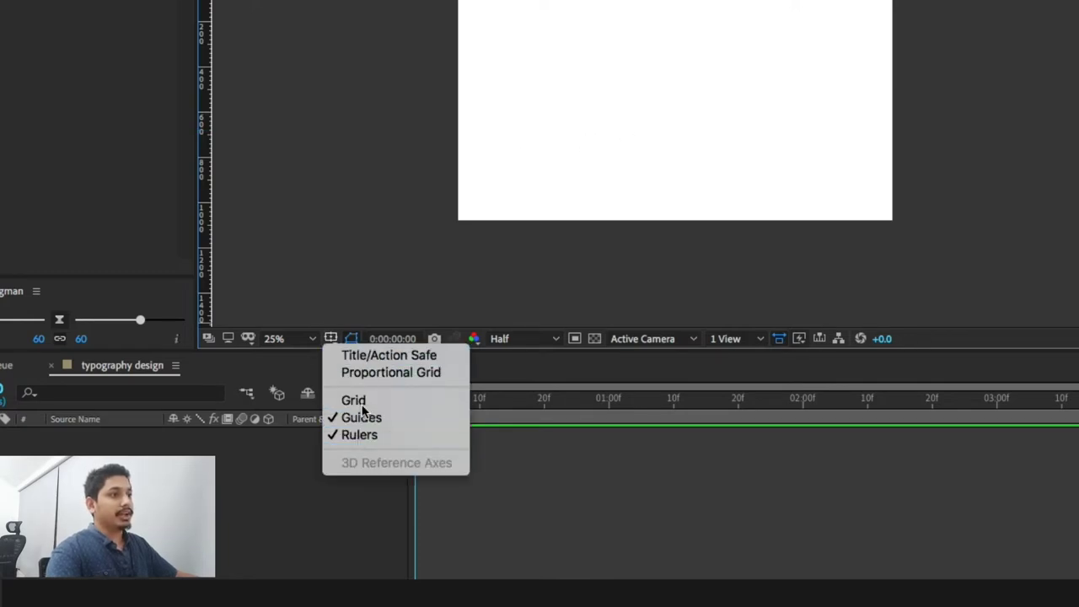
left_click(354, 401)
left_click(329, 339)
left_click(362, 417)
left_click(330, 339)
left_click(355, 401)
left_click(330, 338)
left_click(353, 435)
Show the Title/Action Safe overlay on the composition
left_click(330, 338)
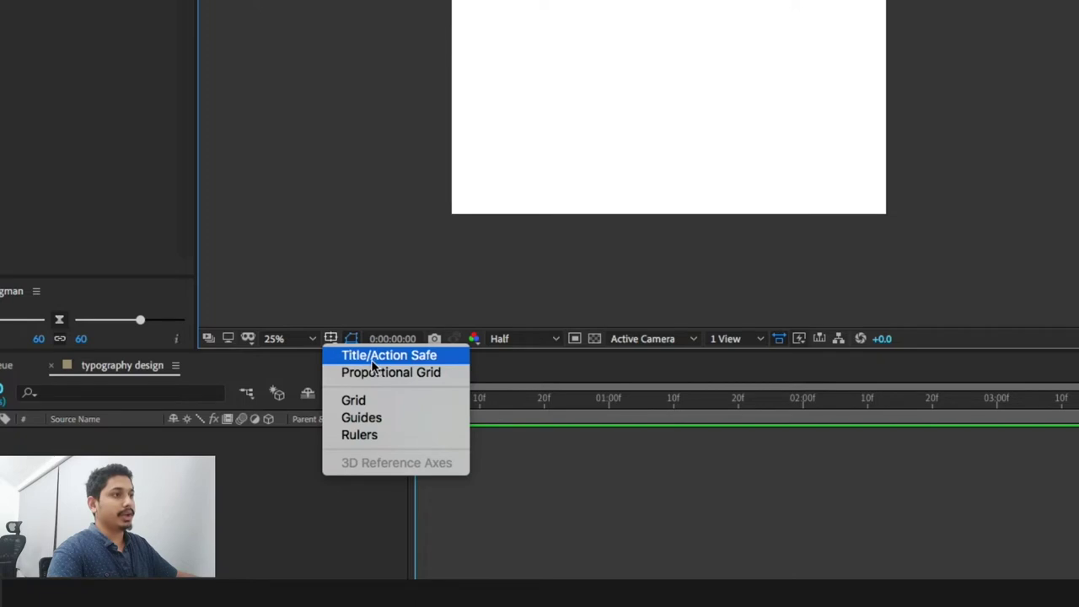
left_click(389, 357)
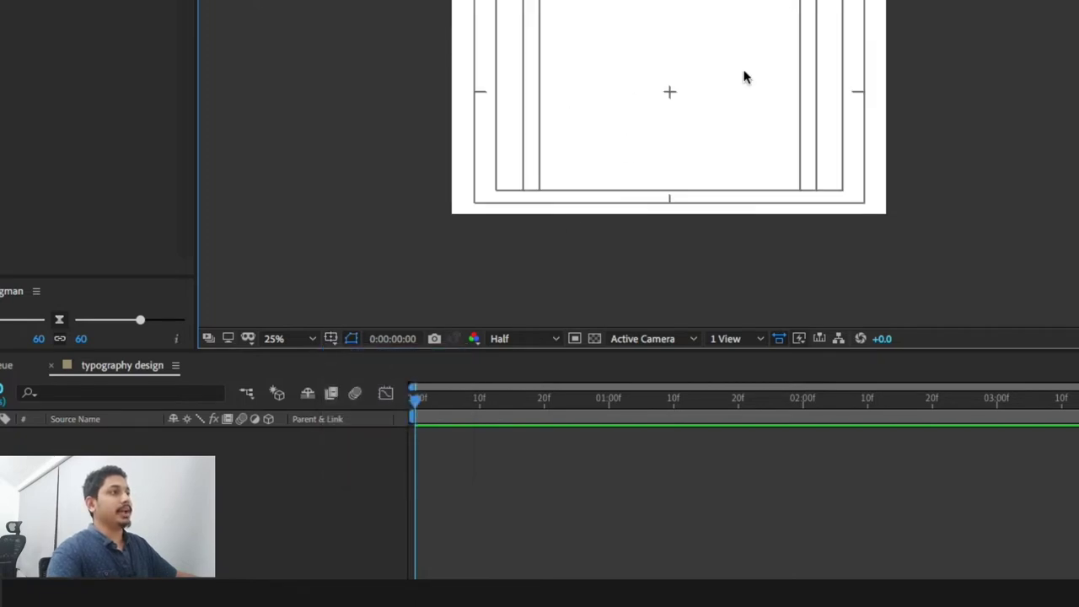
scroll(711, 113, "up", 2)
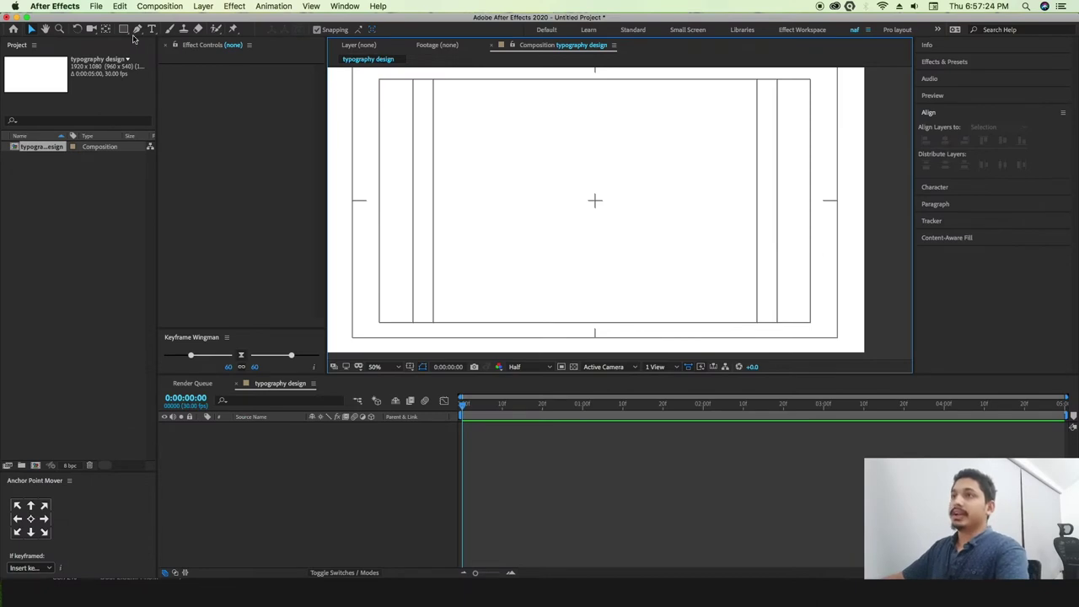
Add a text layer reading "Typography design" just above the centre of the composition
key("super+t")
left_click(566, 197)
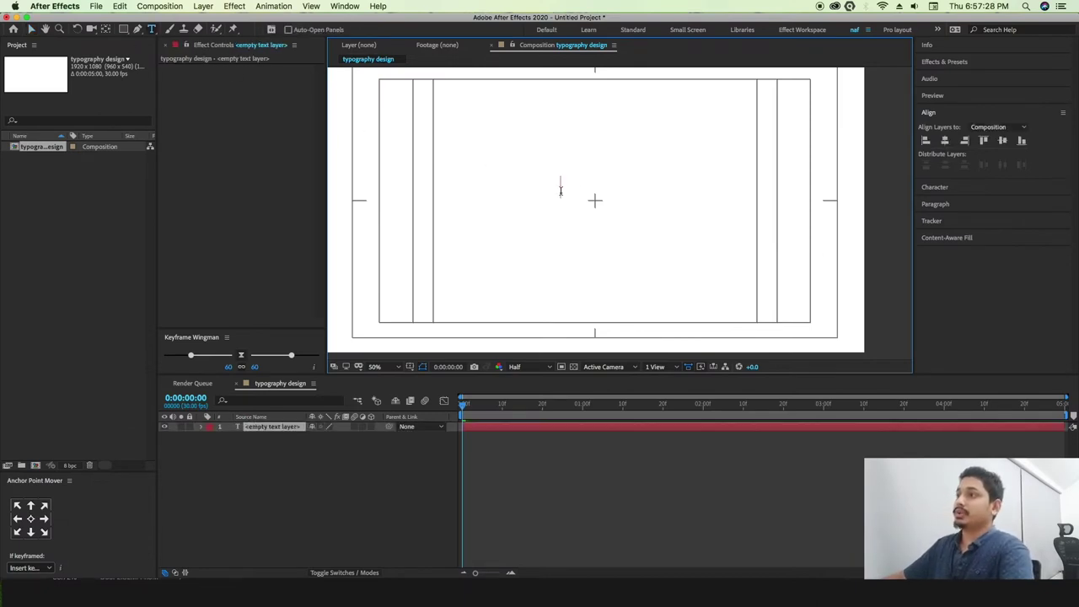
type("T")
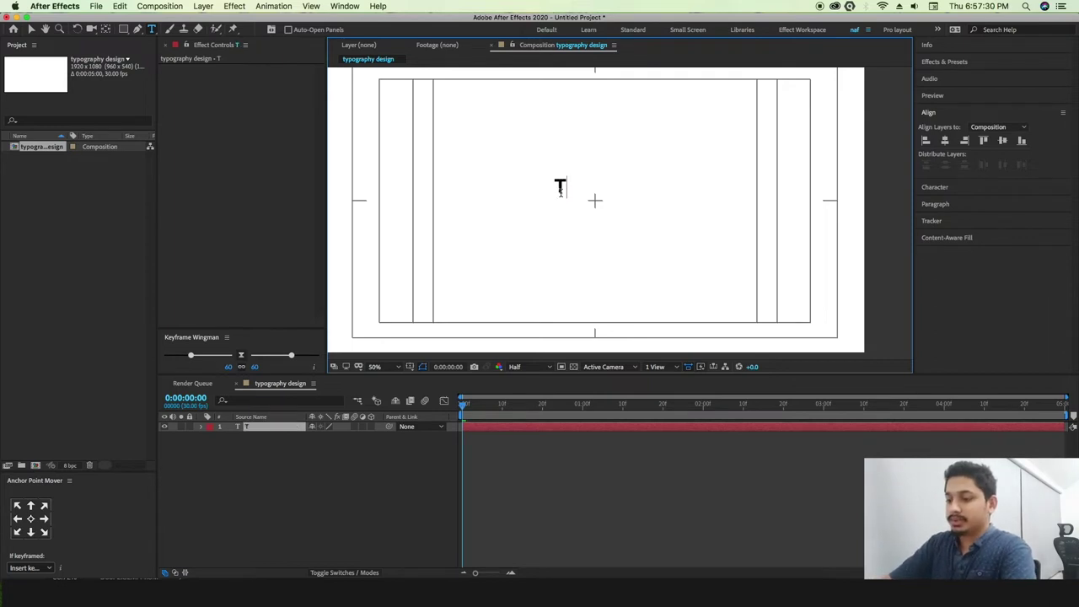
type("ypography")
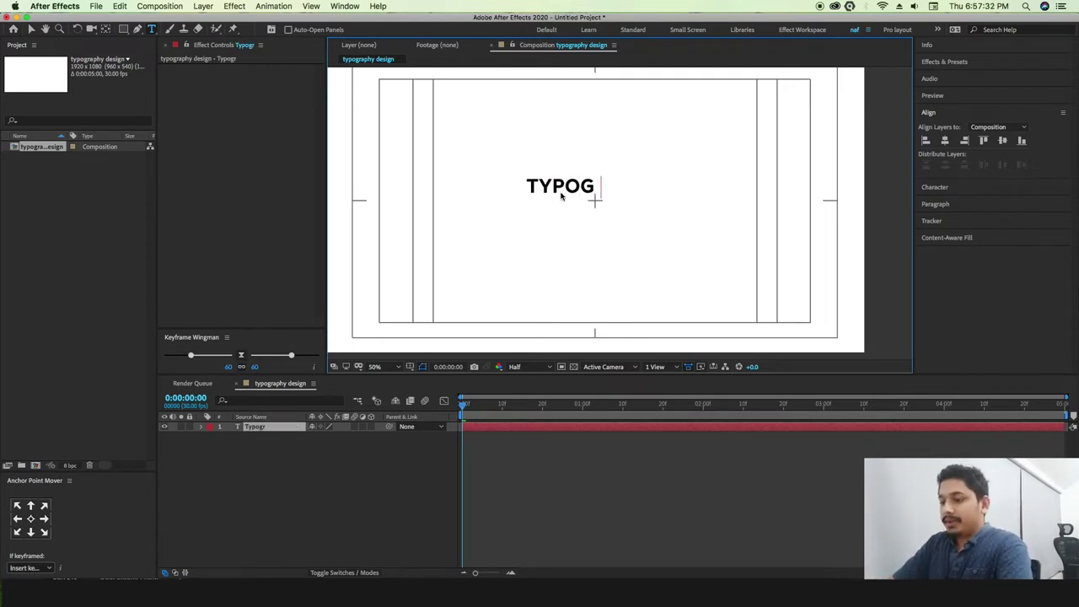
type(" design")
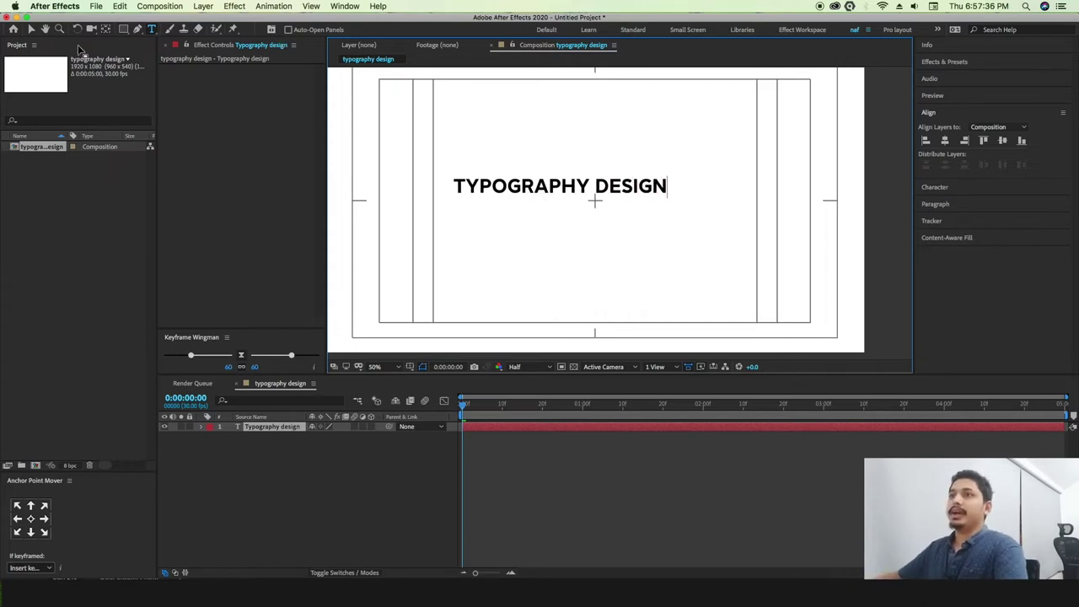
Move the "Typography design" text layer to the composition's centre and centre its anchor point within the text
left_click(31, 29)
left_click_drag(627, 191, 697, 199)
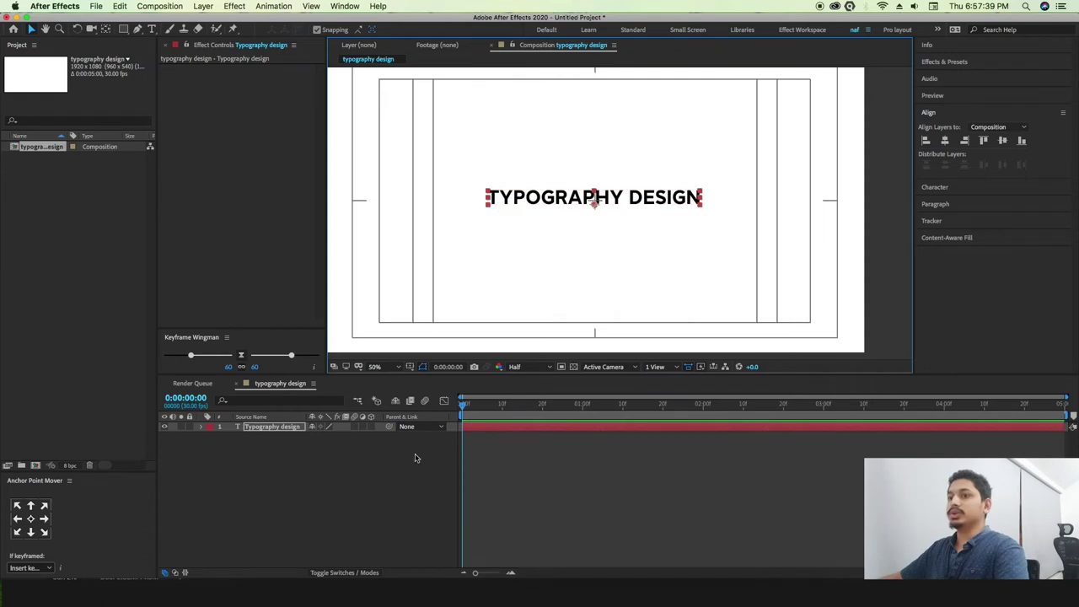
left_click(31, 518)
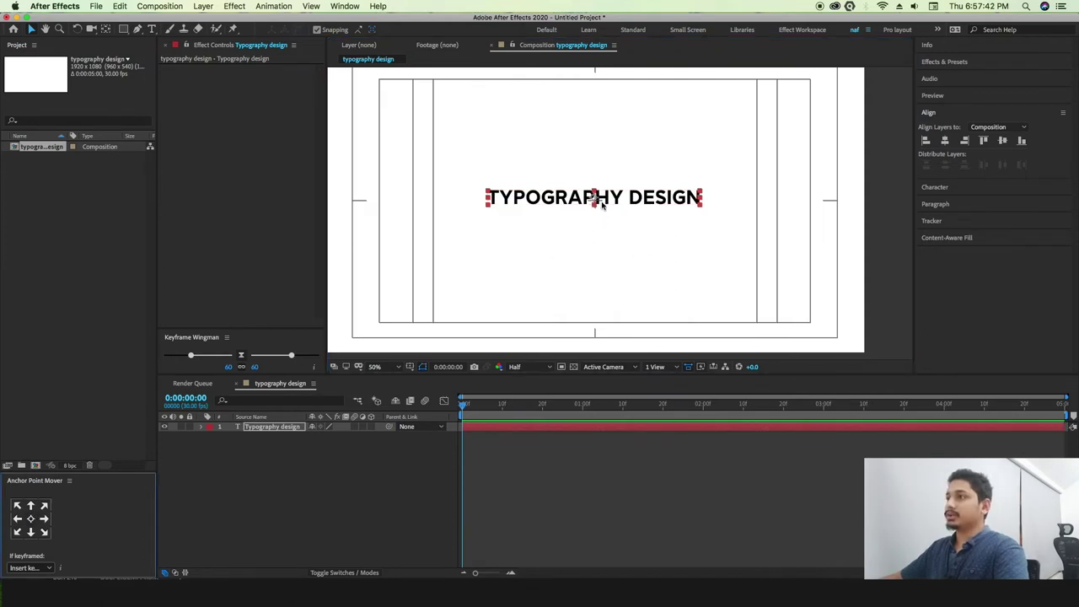
key("apostrophe")
scroll(604, 205, "up", 4)
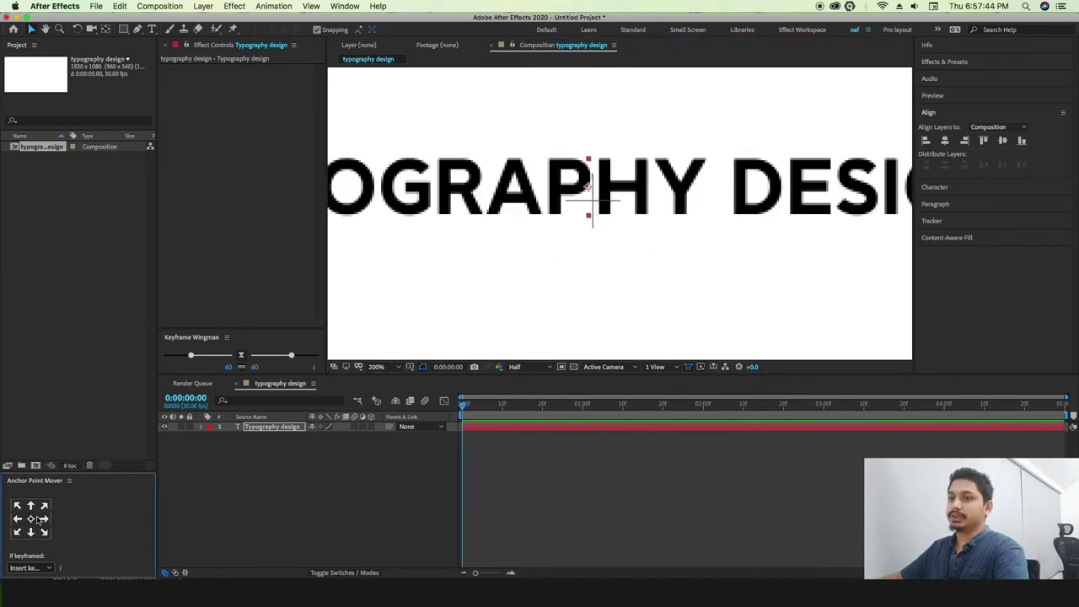
scroll(641, 258, "down", 4)
key("apostrophe")
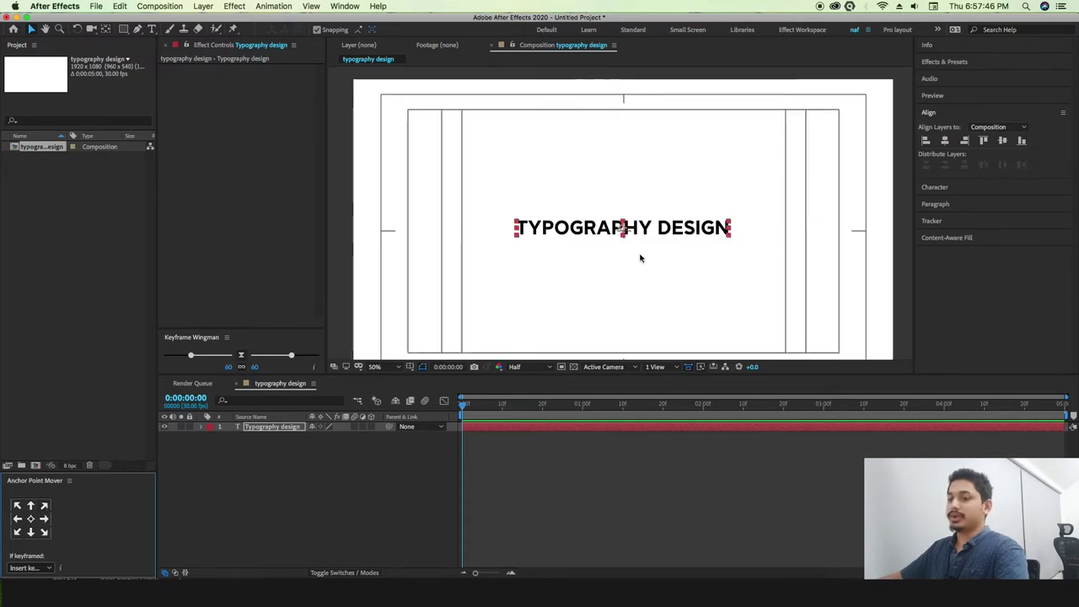
left_click(30, 29)
left_click(602, 301)
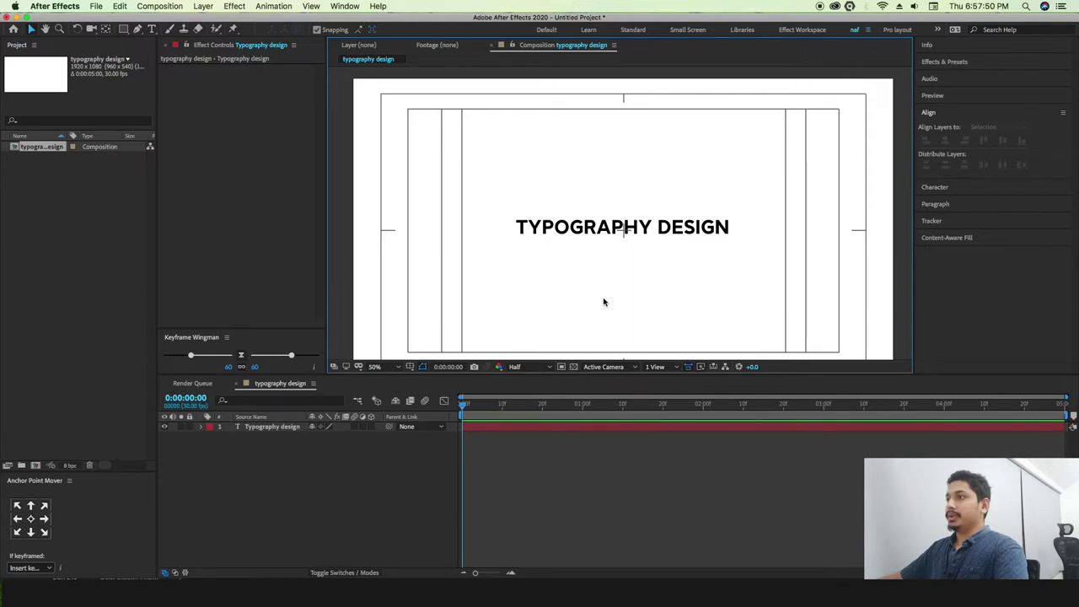
scroll(605, 302, "down", 2)
left_click(633, 428)
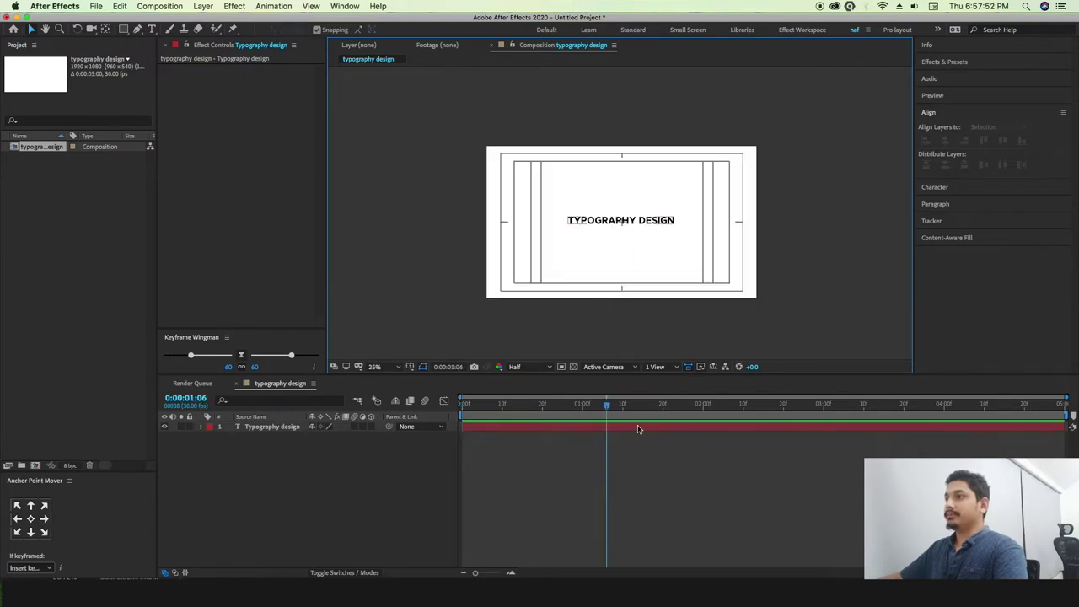
scroll(623, 252, "up", 1)
scroll(623, 251, "down", 1)
Duplicate the "Typography design" text layer and place the copy directly above the original line
left_click(273, 429)
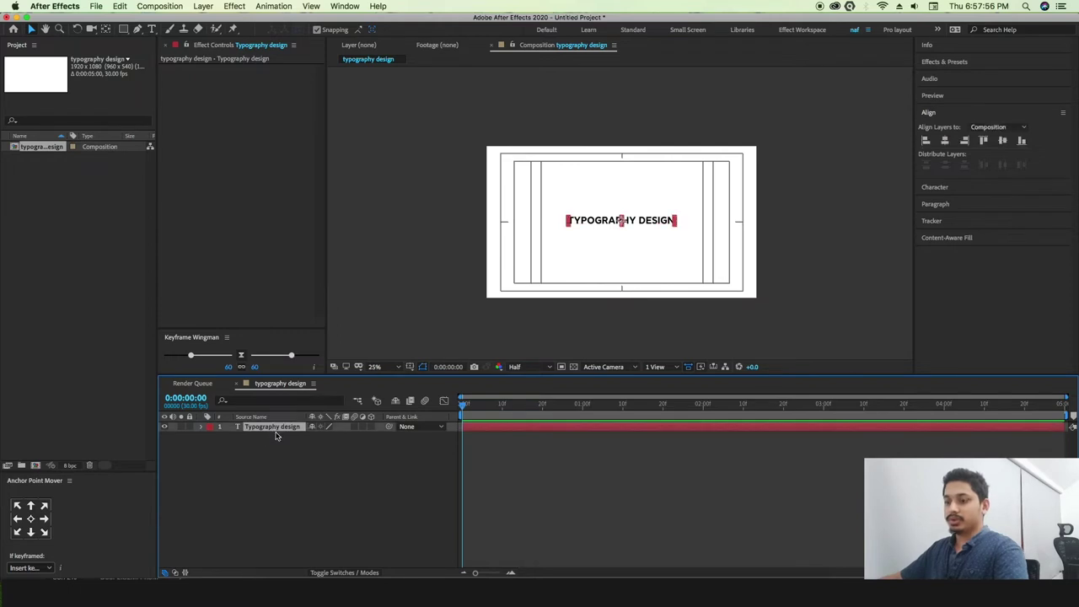
key("super+d")
left_click_drag(669, 225, 669, 214)
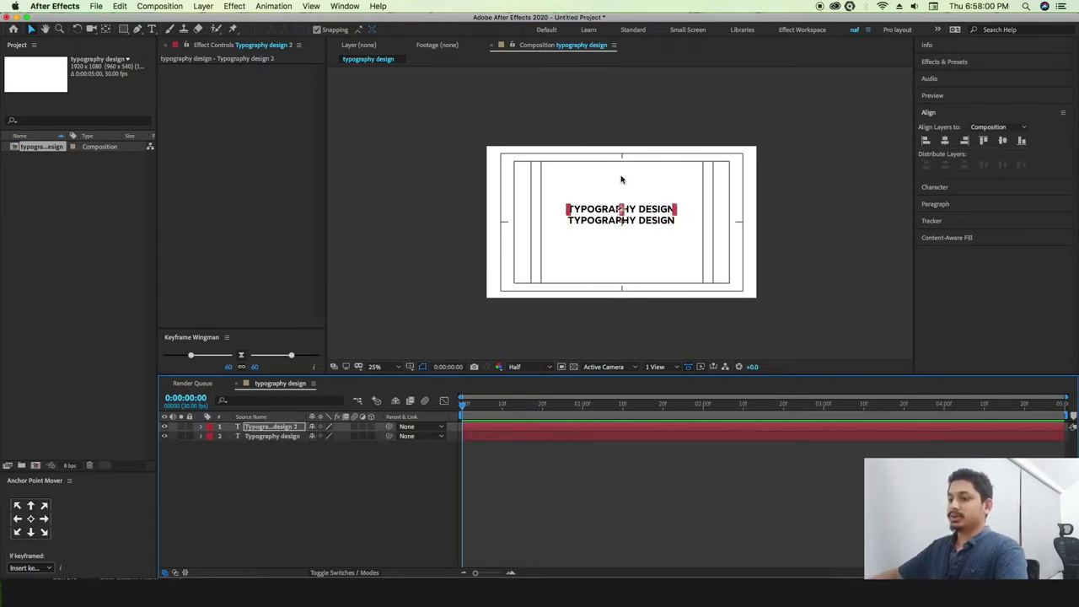
Change the fill colour of the upper duplicate text to light blue, RGB 114, 148, 239
key("t")
double_click(632, 208)
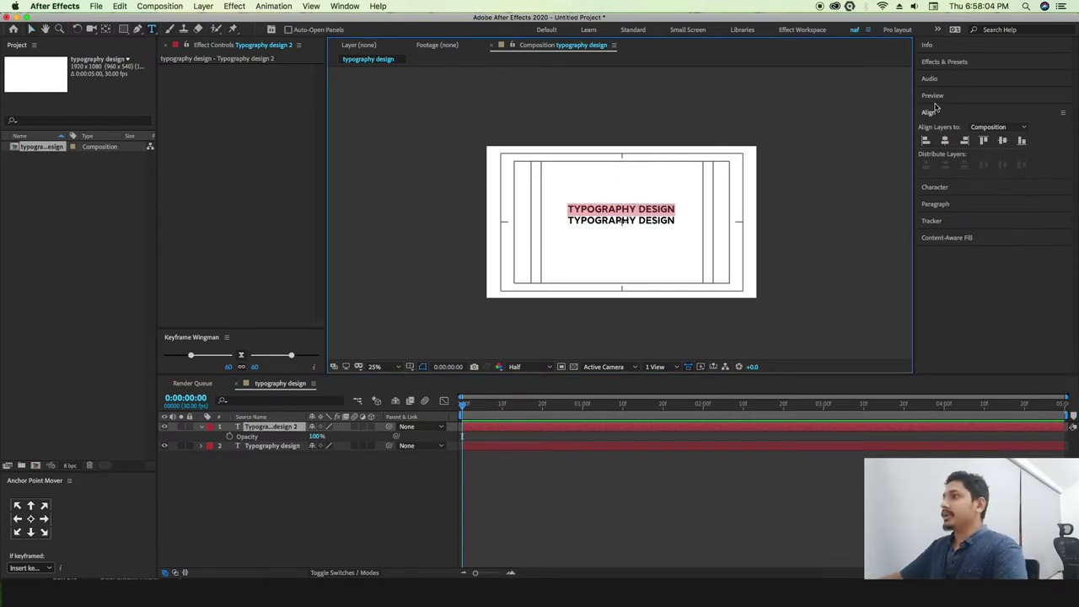
left_click(938, 190)
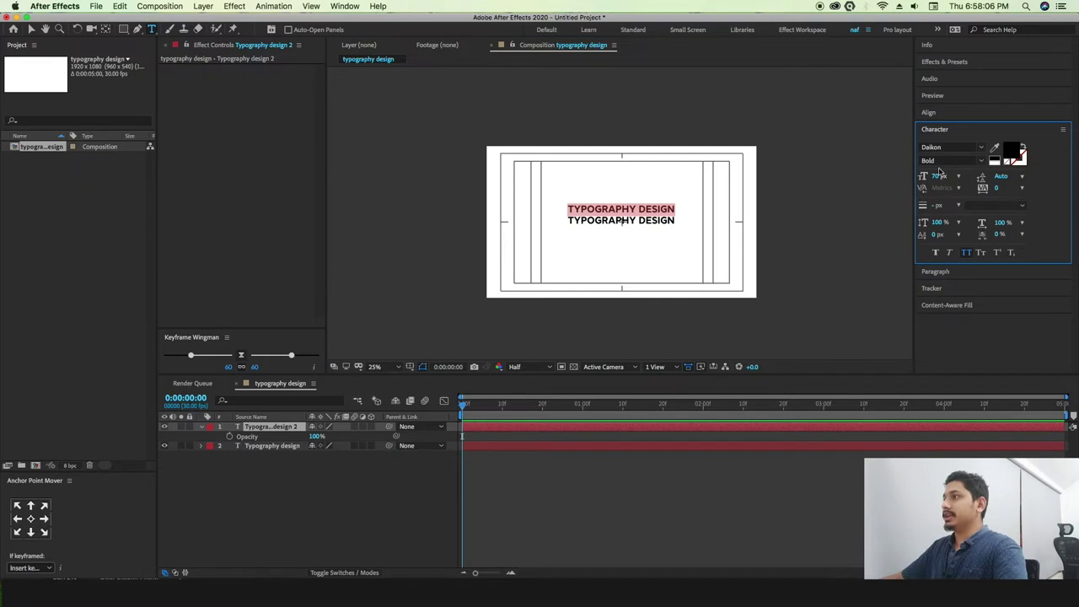
left_click(344, 6)
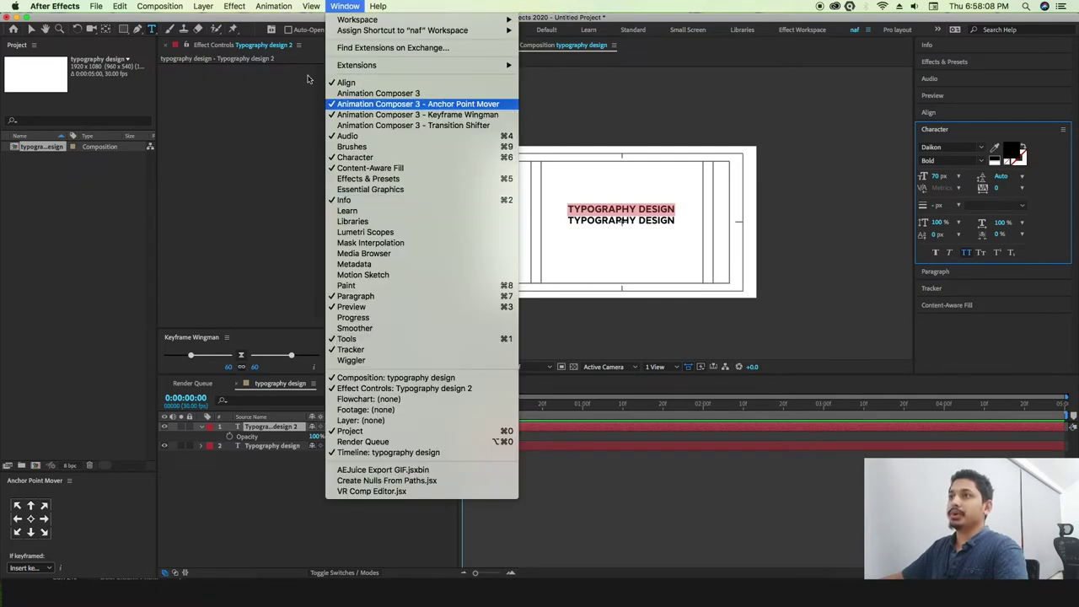
left_click(280, 109)
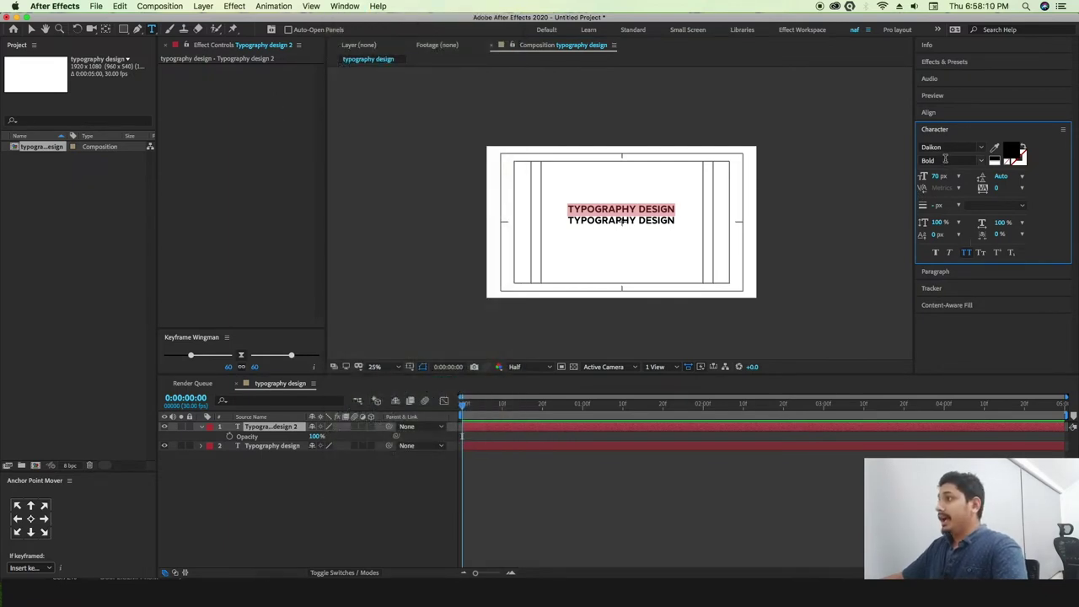
left_click(1011, 152)
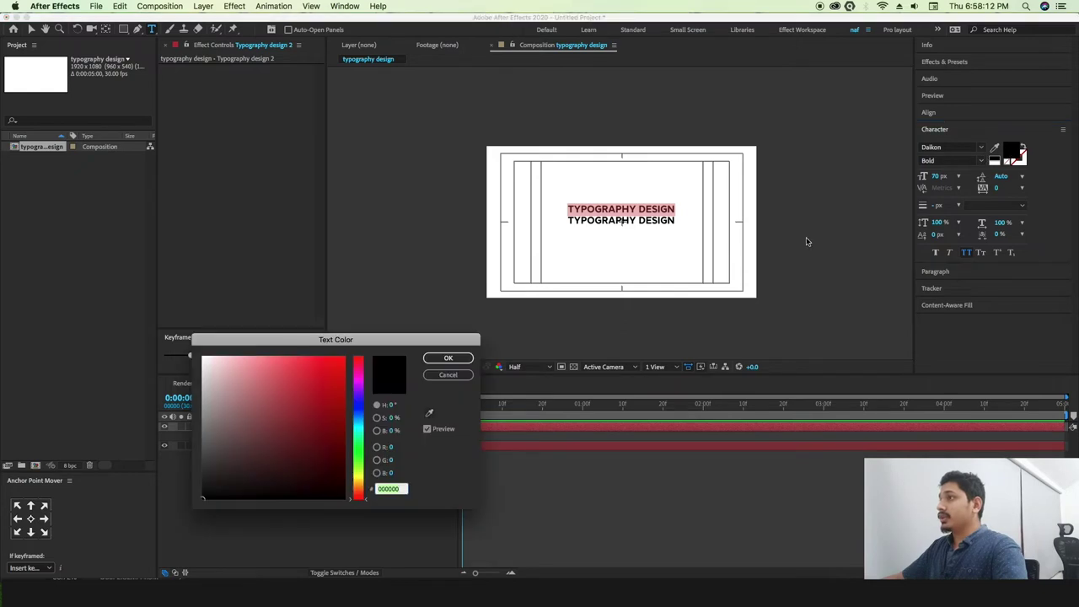
left_click(358, 411)
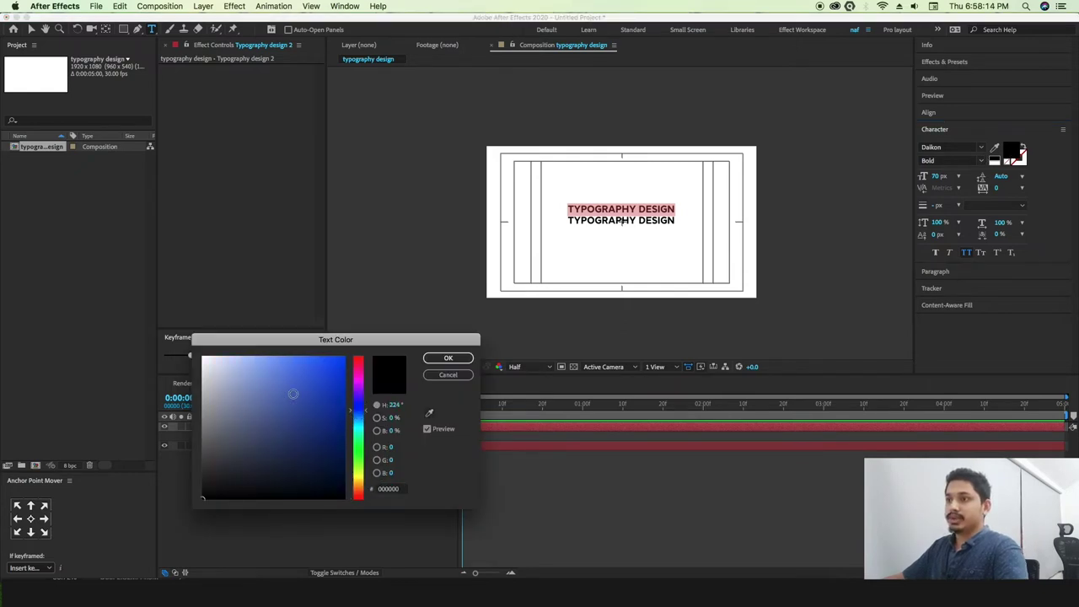
left_click(277, 364)
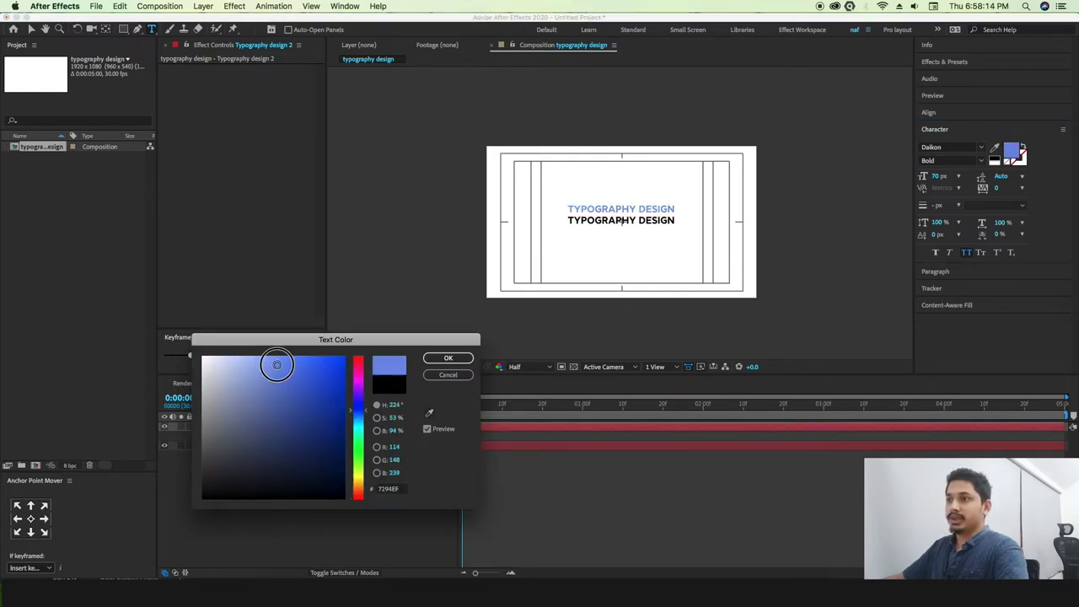
left_click(448, 357)
left_click_drag(452, 411, 430, 413)
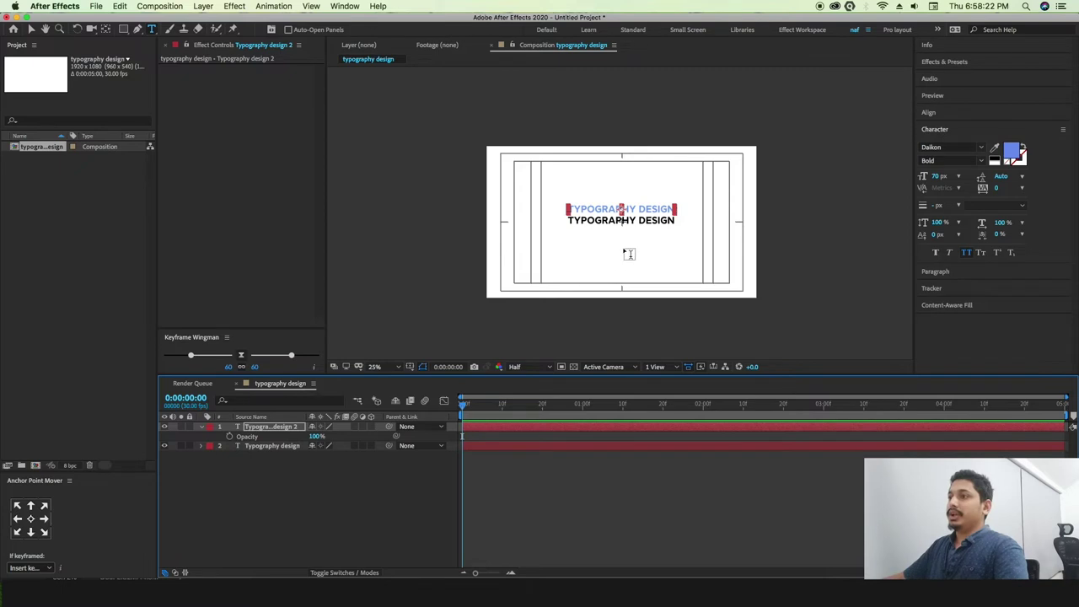
Move the black text horizontally past the composition's left edge to Position -390.9, 527.5 and set a Position keyframe at 0:00:00:00
scroll(630, 222, "up", 2)
left_click_drag(464, 400, 176, 431)
left_click(203, 426)
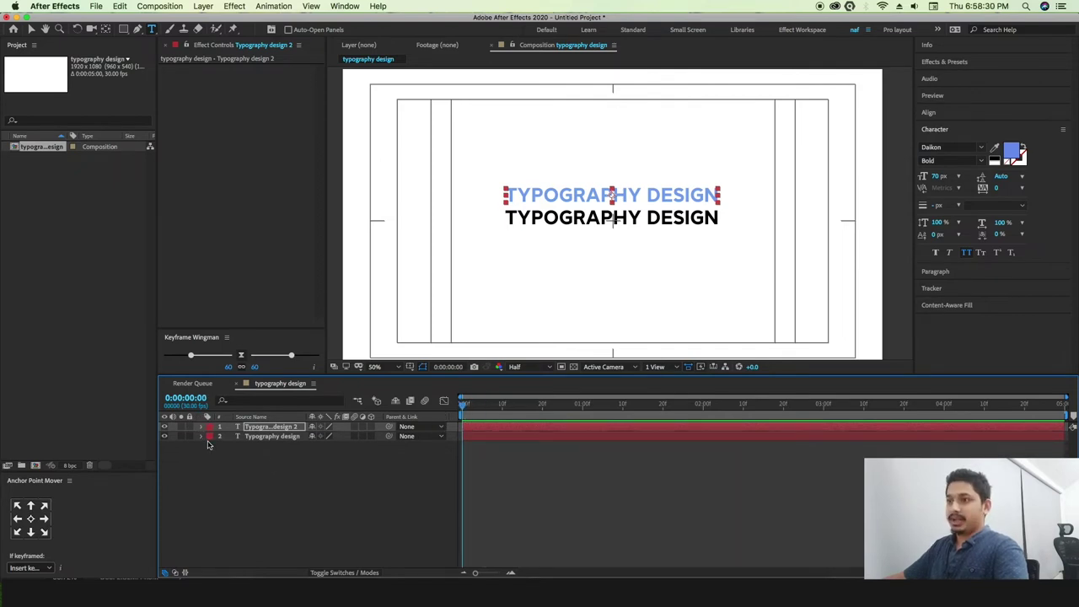
left_click(242, 437)
key("p")
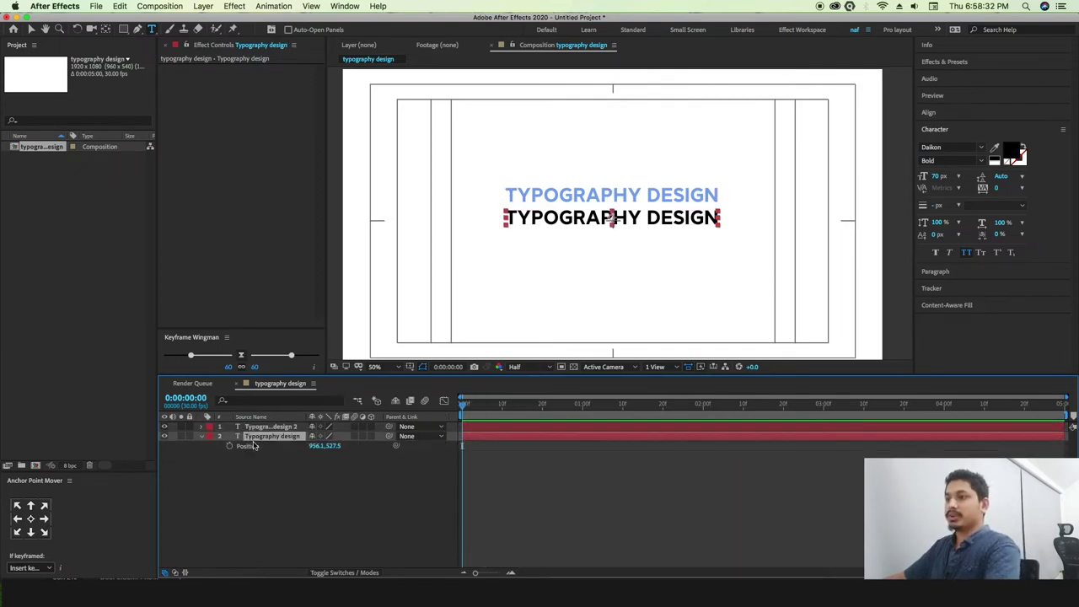
left_click_drag(317, 456, 12, 448)
left_click_drag(319, 449, 104, 461)
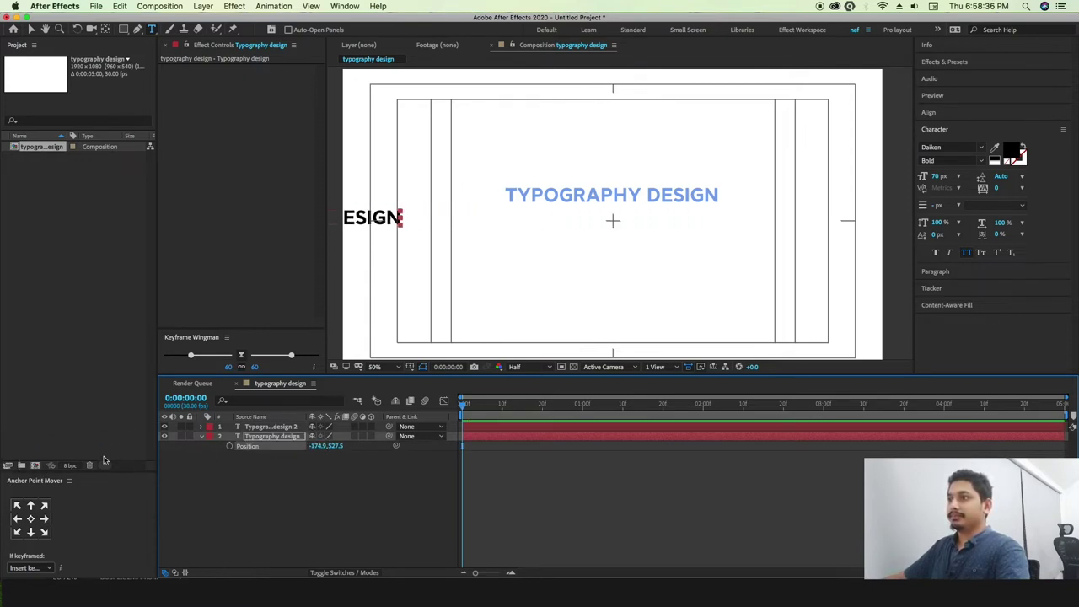
left_click_drag(316, 455, 206, 457)
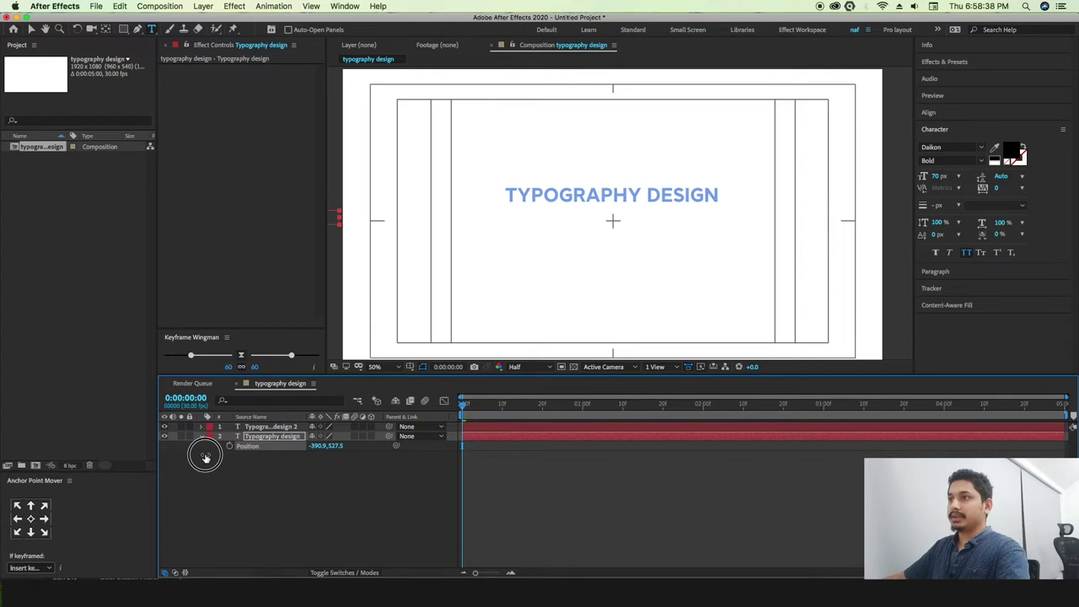
left_click(229, 446)
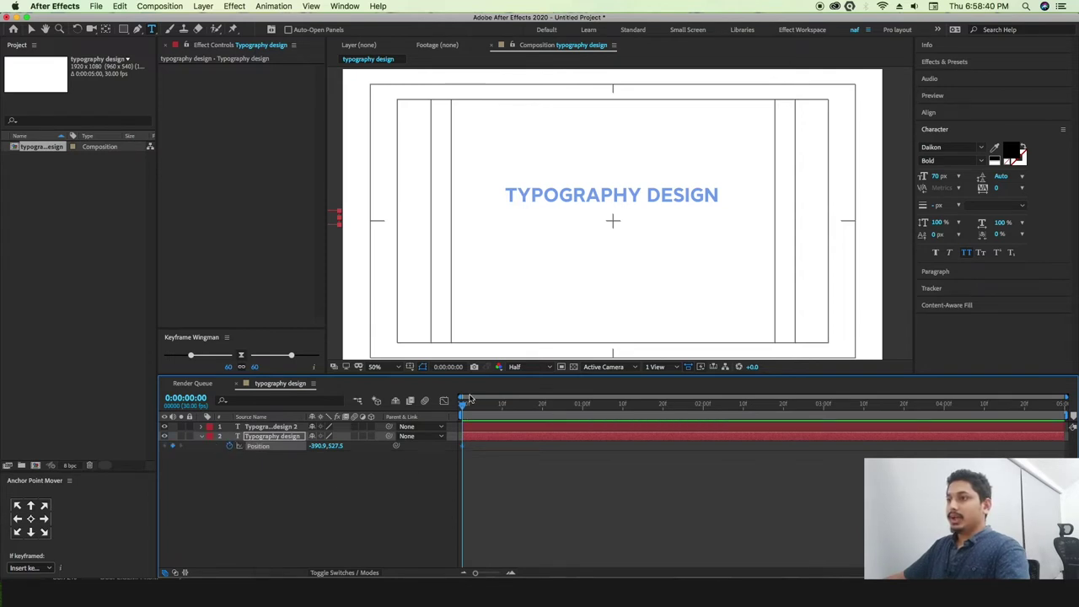
At 0:00:04:29, move the black text past the composition's right edge to Position 2328.1, 527.5
left_click_drag(470, 398, 1060, 400)
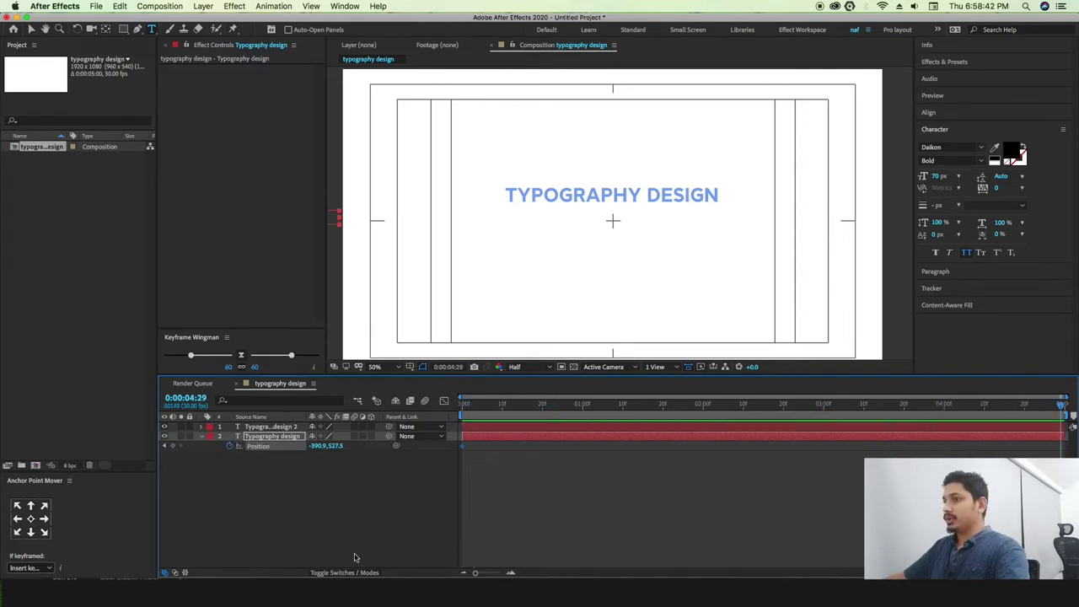
left_click_drag(314, 449, 1030, 444)
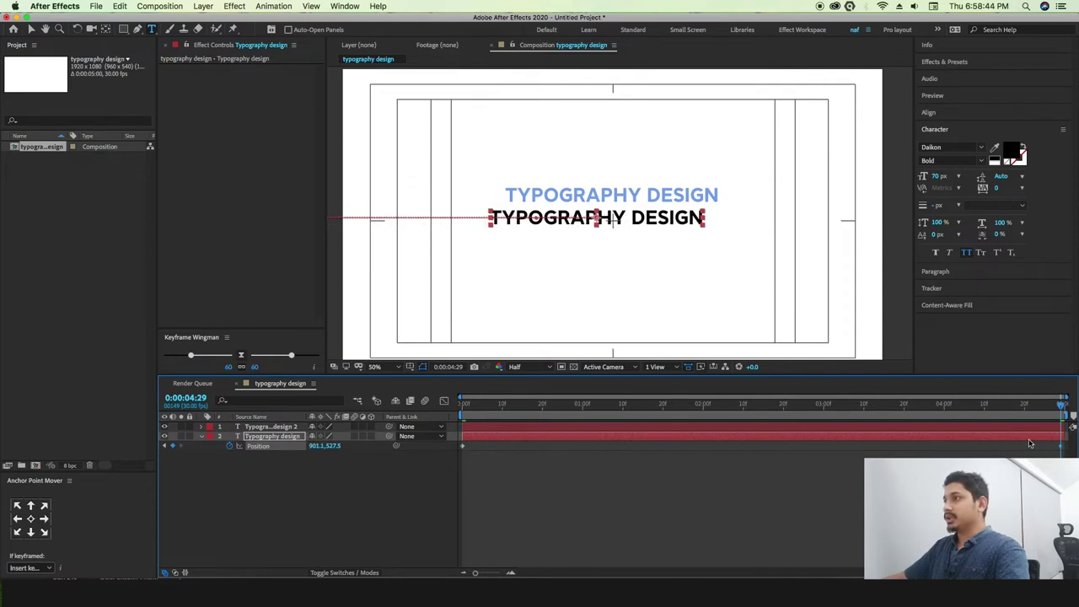
left_click_drag(316, 447, 1062, 390)
key("comma")
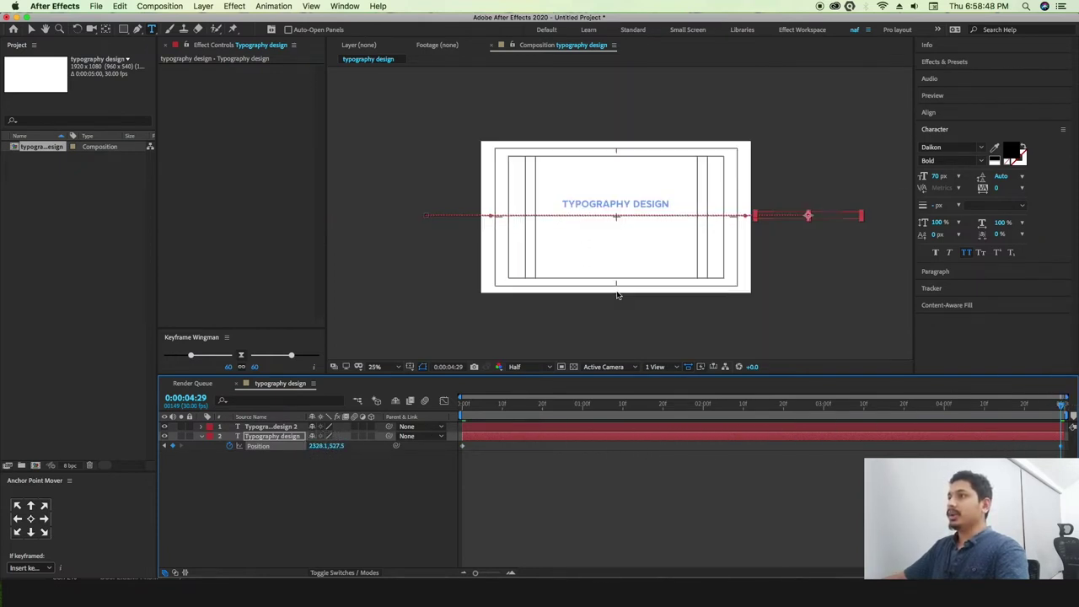
key("period")
key("comma")
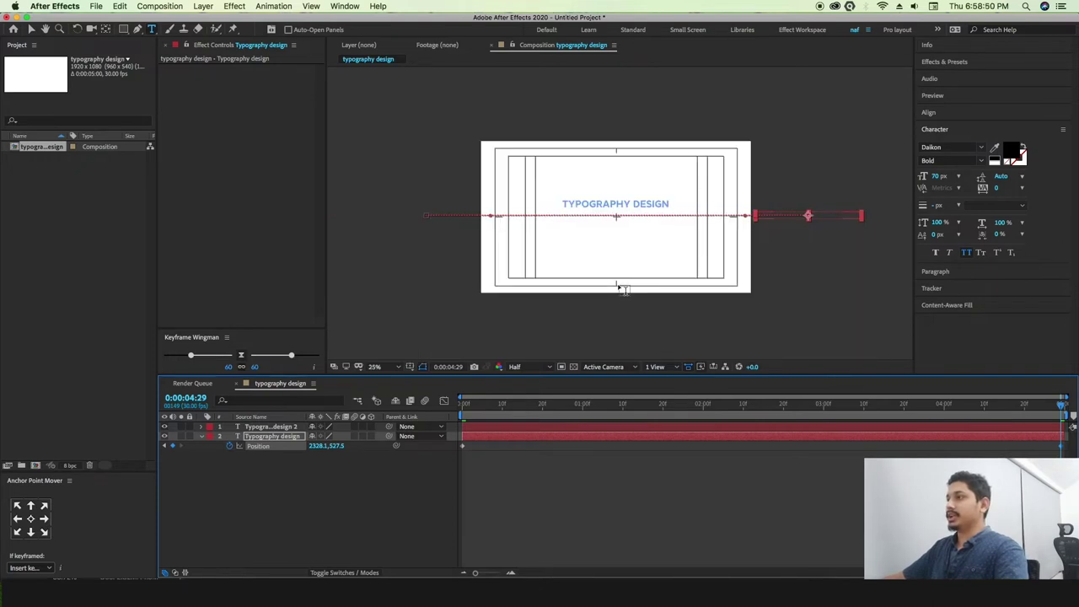
key("period")
Preview the black text's horizontal movement from the start of the composition
key("Home")
key("space")
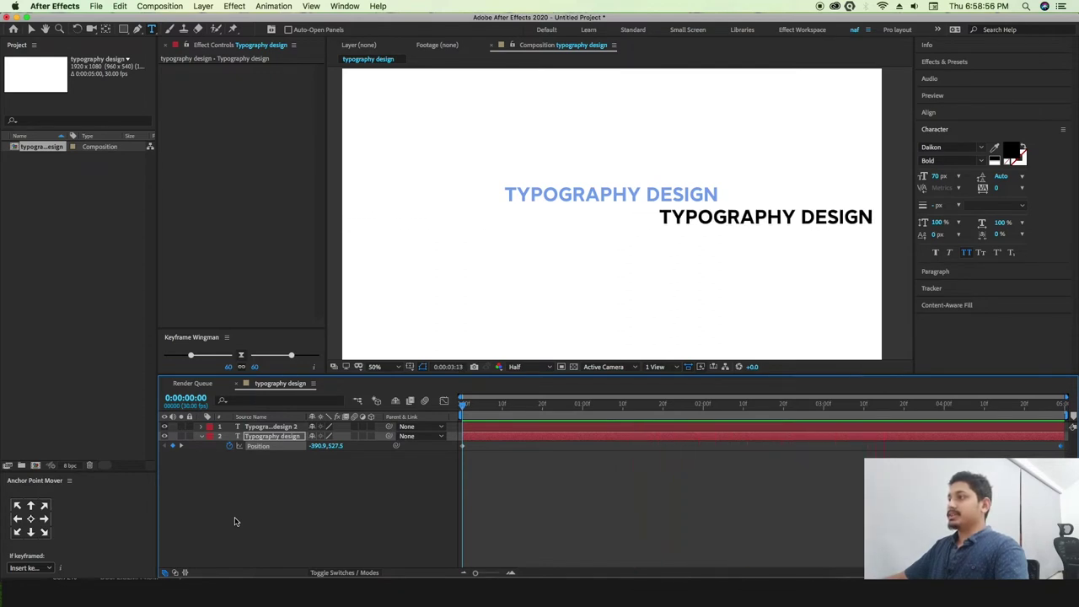
key("space")
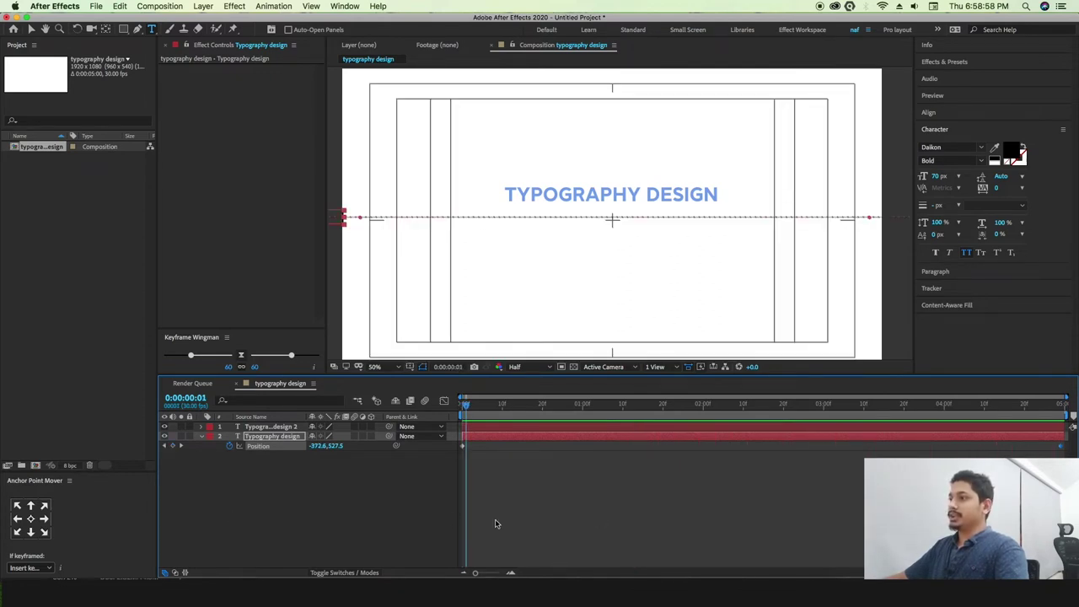
At 0:00:00:00, move the blue text past the composition's right edge to Position 2307.1, 447.5 and set a Position keyframe
left_click(461, 402)
left_click(278, 427)
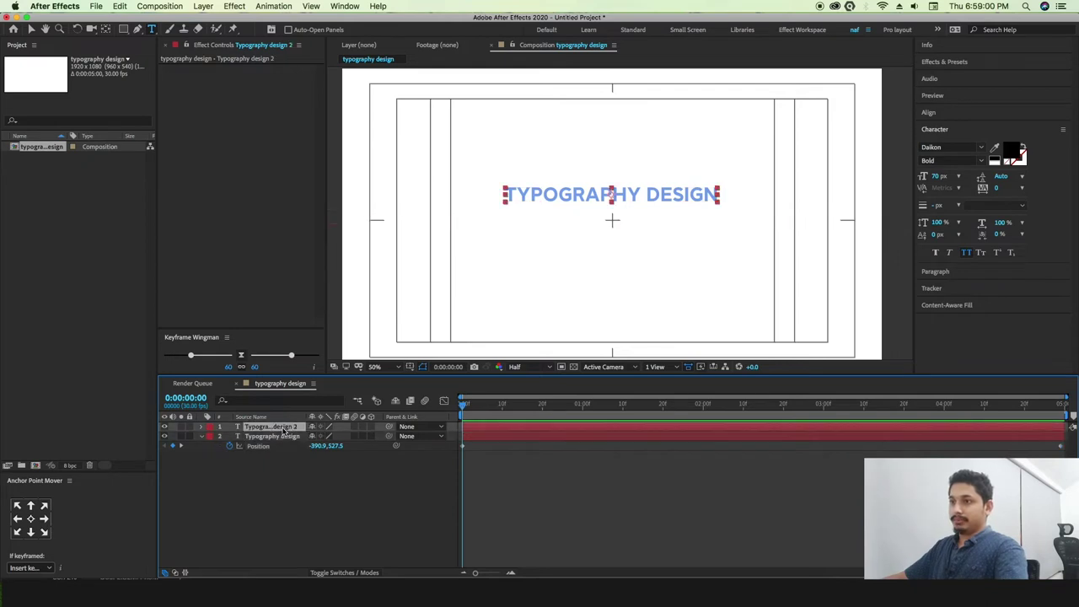
key("p")
left_click_drag(319, 442, 1060, 420)
left_click(229, 435)
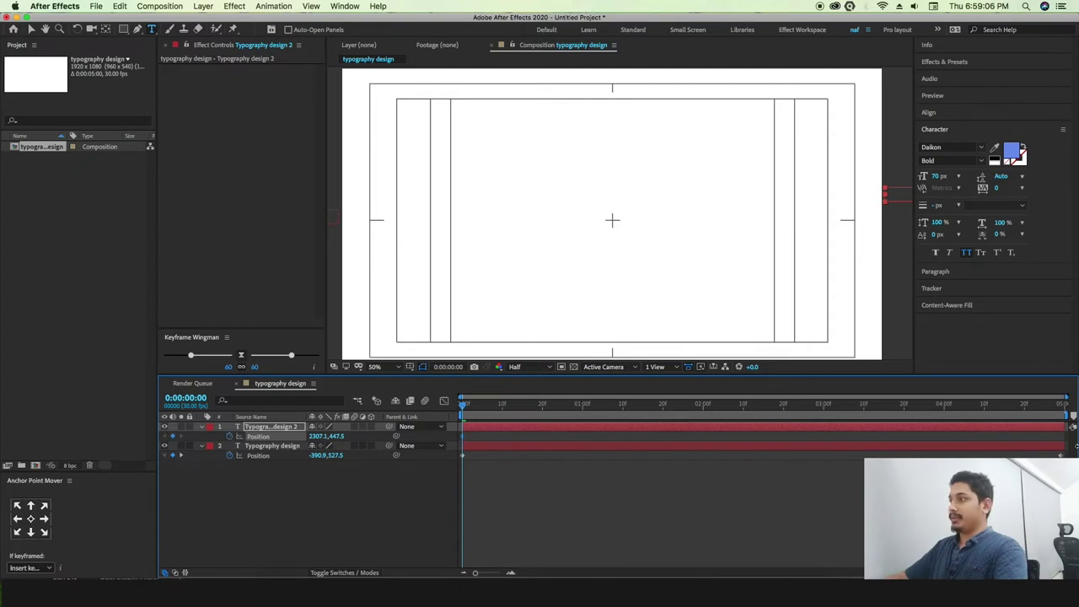
At 0:00:04:29, move the blue text past the composition's left edge to Position -463.9, 447.5
left_click_drag(462, 407, 1061, 401)
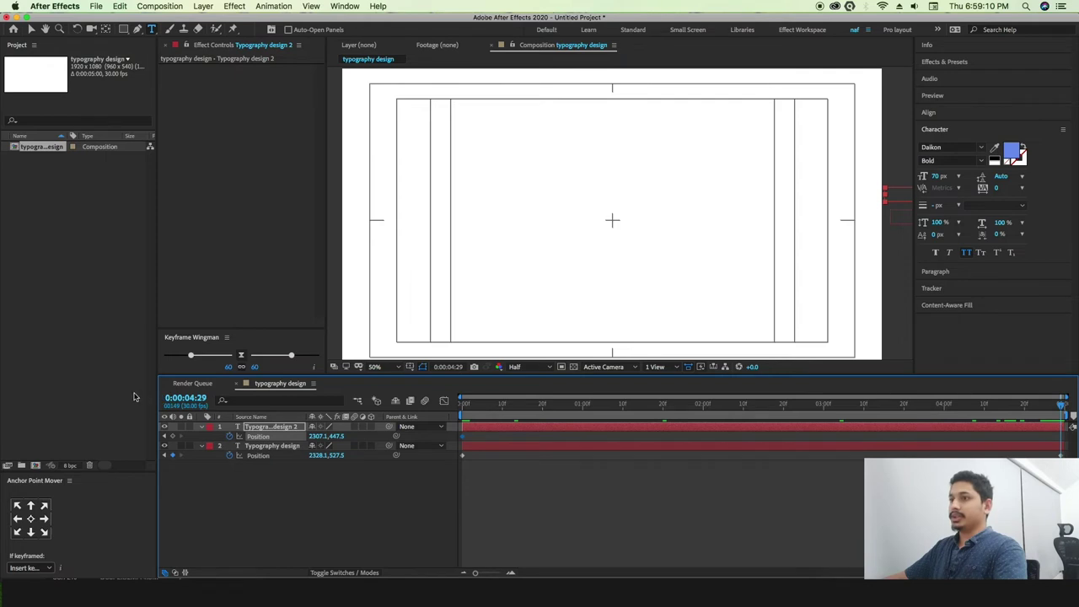
left_click_drag(317, 437, 2, 451)
left_click_drag(314, 437, 3, 440)
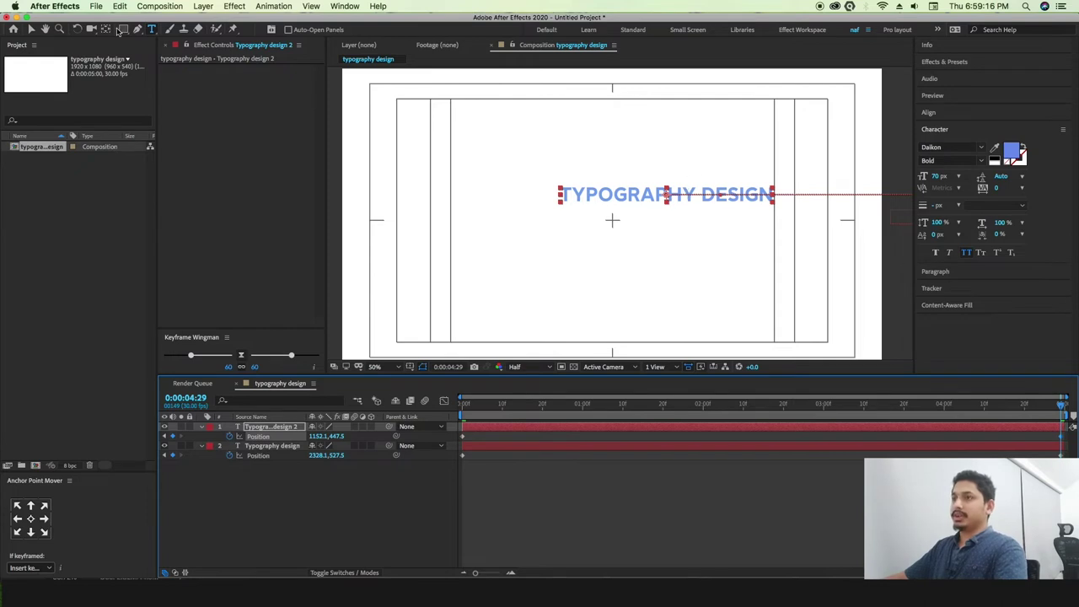
left_click(31, 30)
left_click(705, 194)
left_click_drag(729, 196, 309, 203)
Preview the two text lines crossing in opposite directions
key("space")
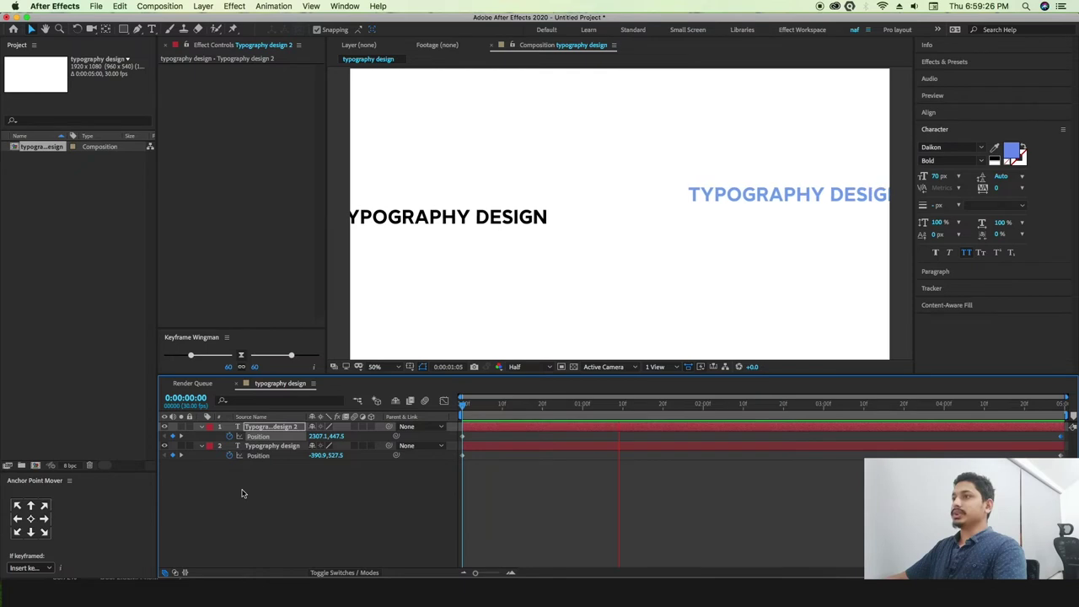
key("comma")
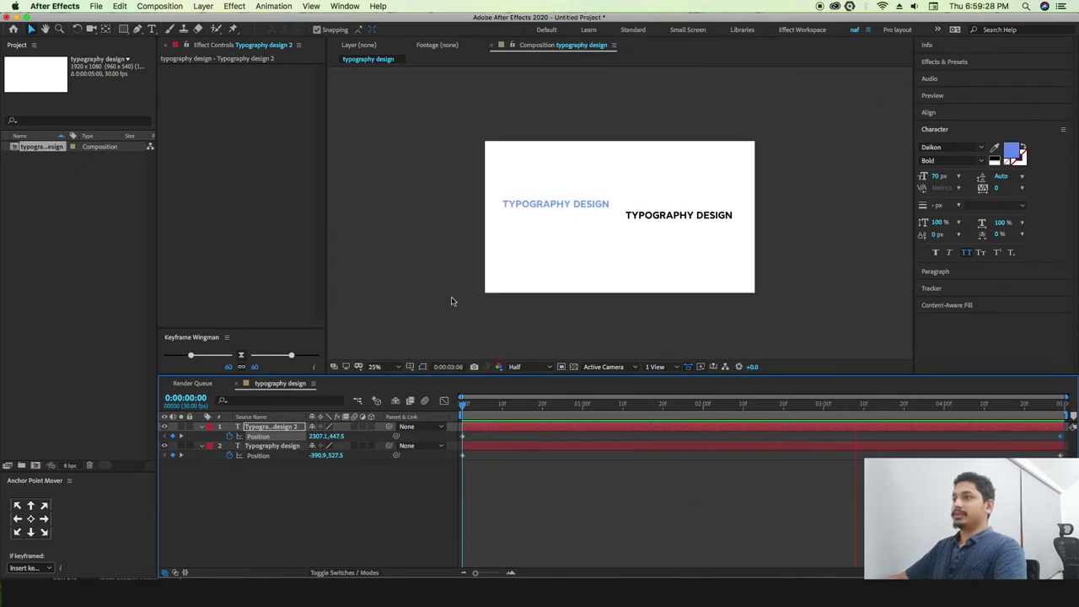
key("space")
At 0:00:04:29, apply Easy Ease In to the blue text's last Position keyframe
left_click(914, 406)
left_click_drag(915, 407, 1060, 409)
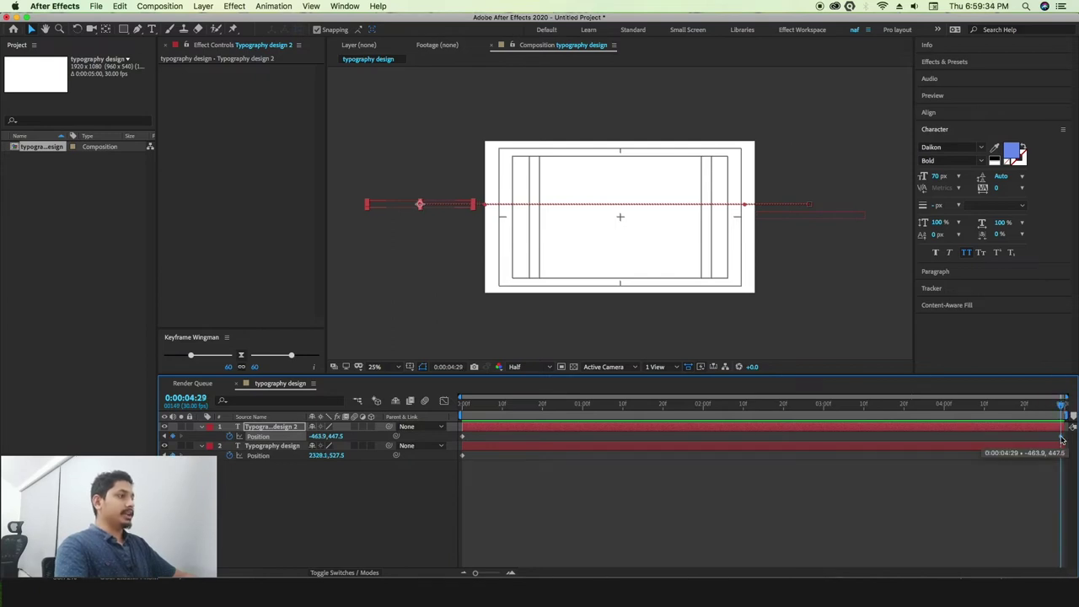
right_click(1062, 439)
mouse_move(1049, 570)
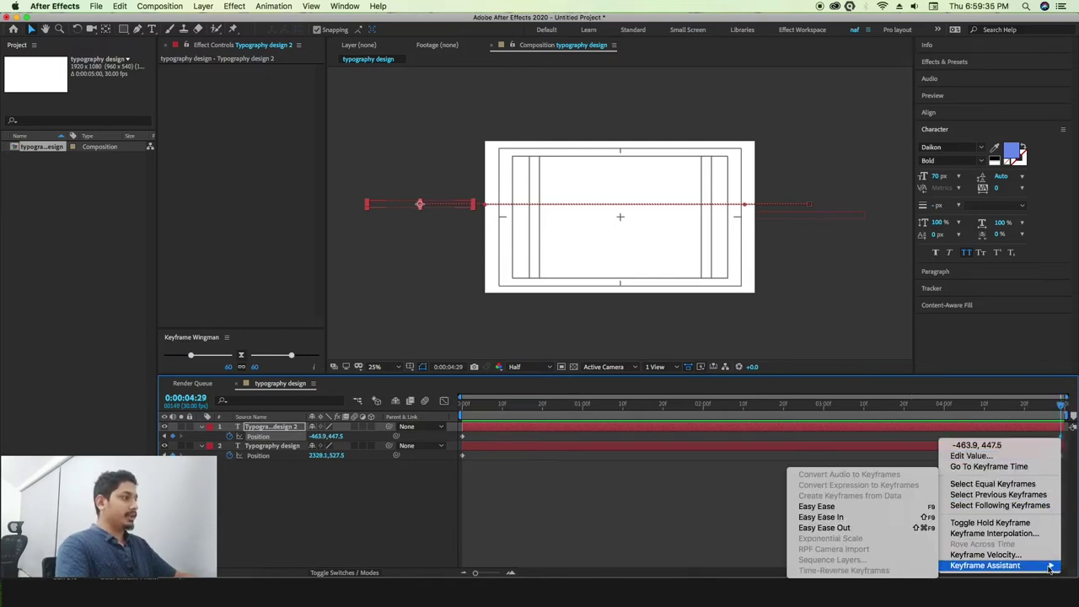
left_click(849, 517)
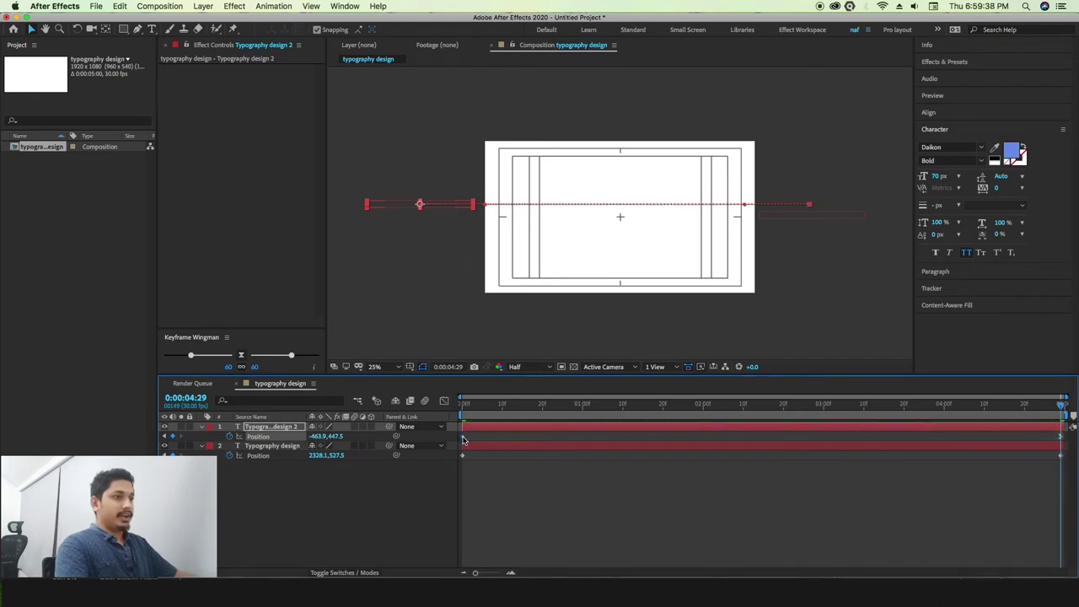
Apply Easy Ease Out to the blue text's Position keyframe at 0:00:00:00, keeping its position value
double_click(463, 437)
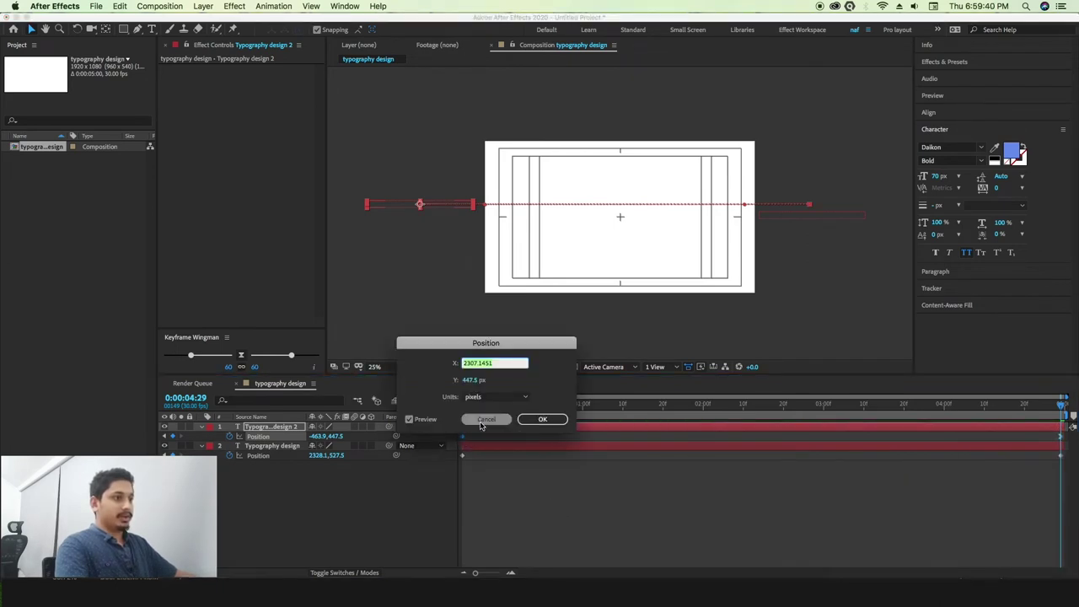
key("Return")
right_click(464, 438)
mouse_move(544, 567)
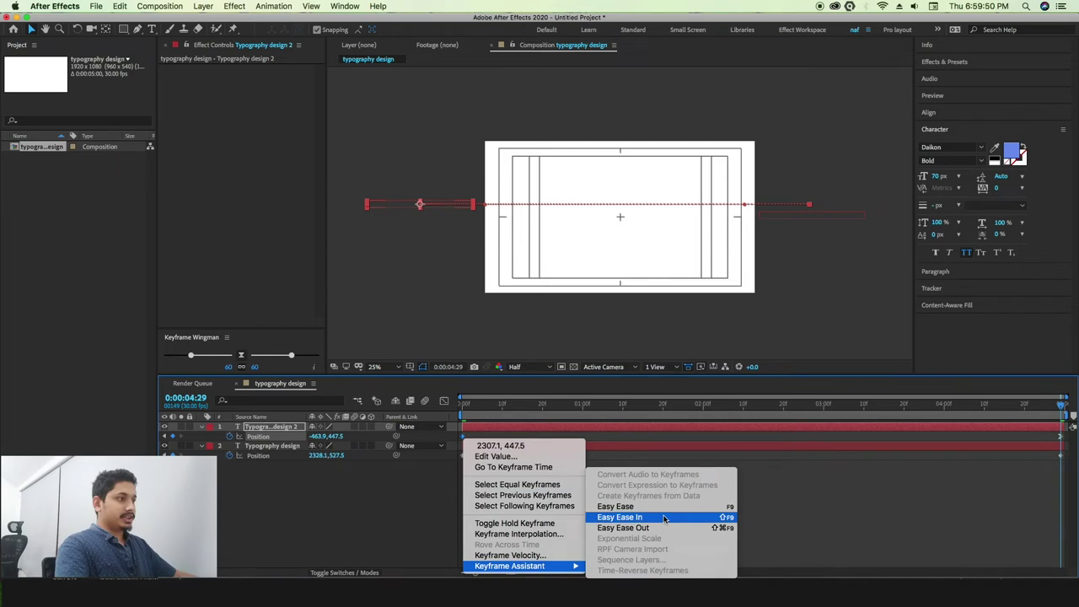
left_click(628, 527)
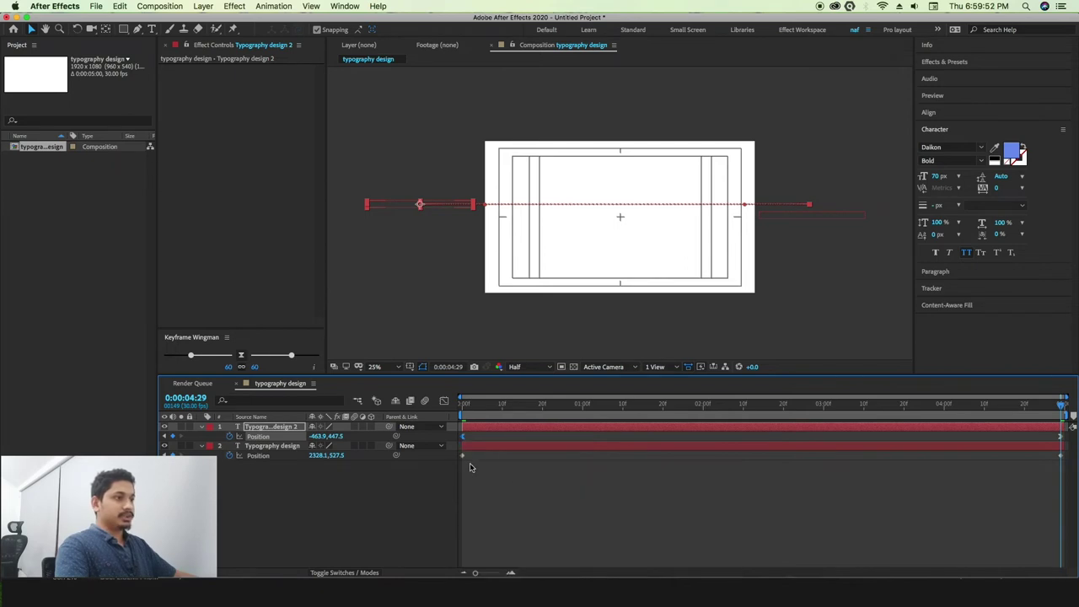
Apply Easy Ease Out to the black text's first Position keyframe and Easy Ease In to its last, and preview the motion
left_click(463, 456)
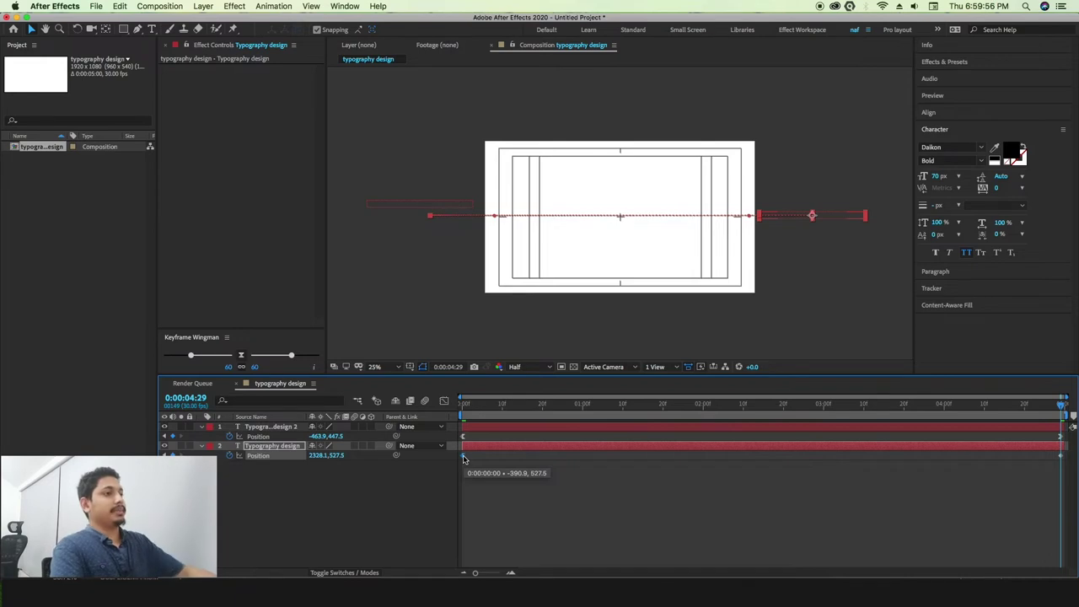
right_click(1061, 459)
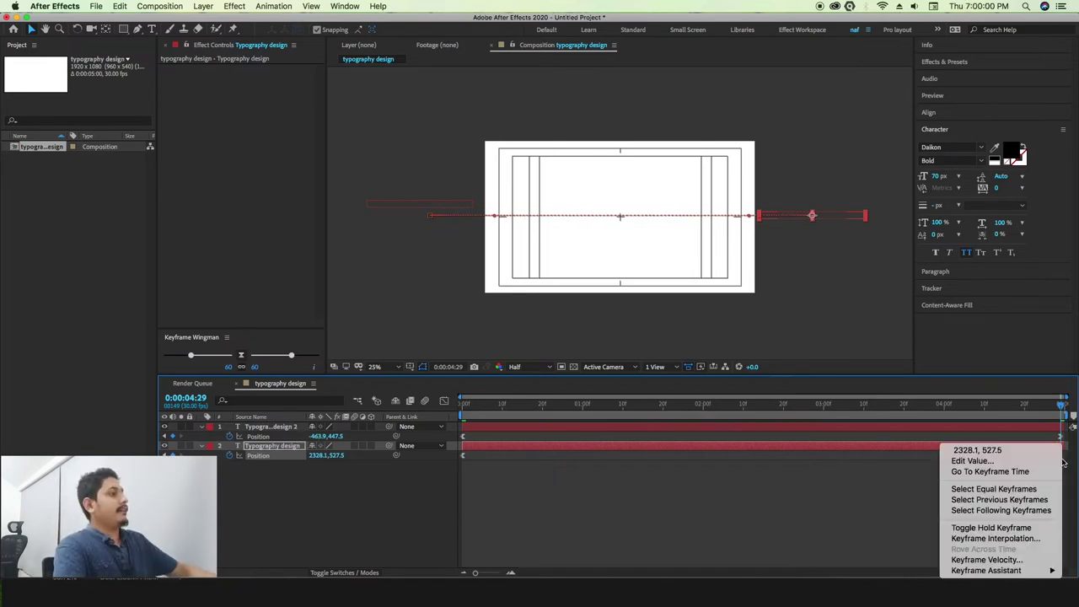
key("Escape")
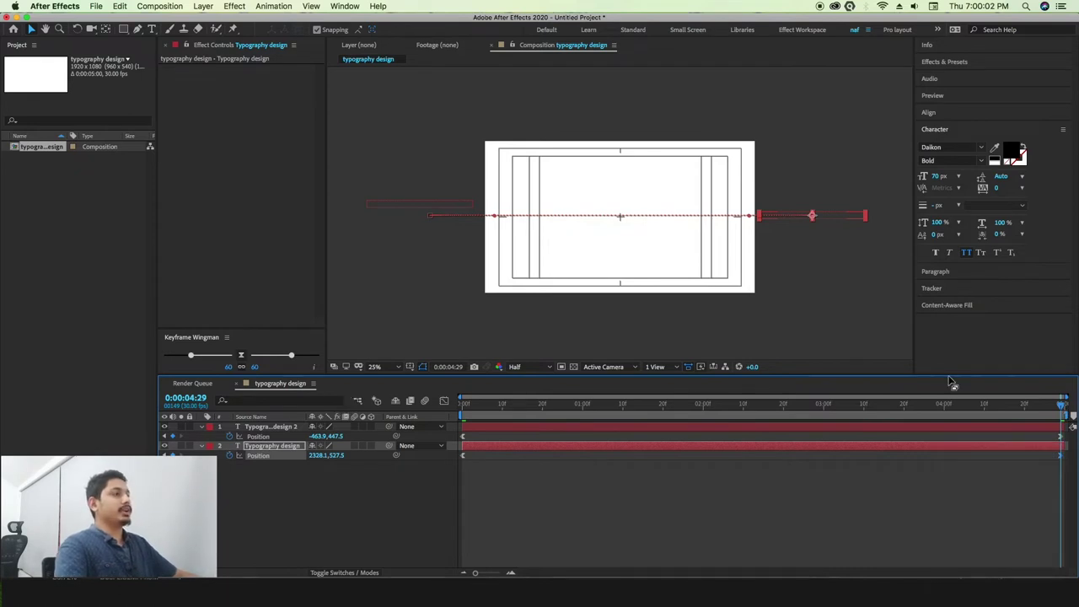
key("space")
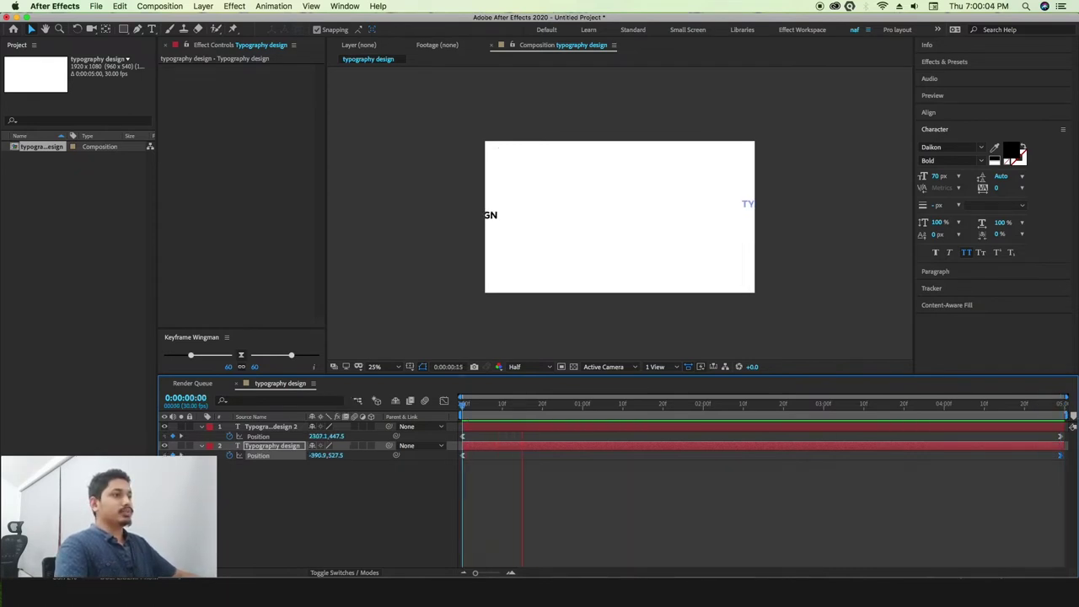
key("space")
Enlarge the Keyframe Wingman panel, return to 0:00:00:00 and enable motion blur for the composition and both text layers
left_click_drag(244, 329, 267, 268)
left_click_drag(603, 405, 462, 424)
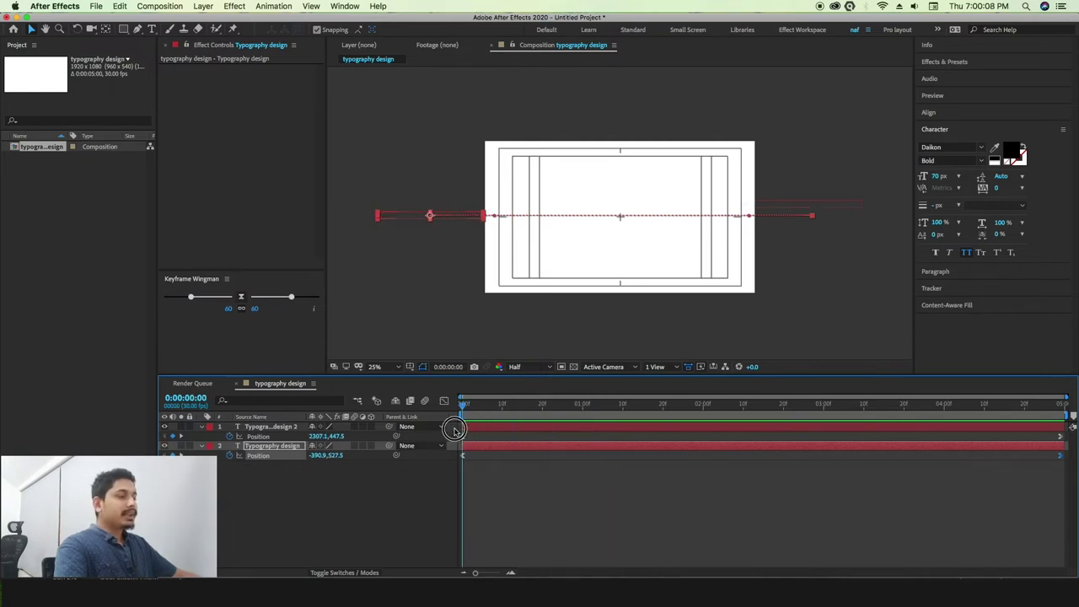
left_click(424, 401)
left_click_drag(355, 428, 355, 446)
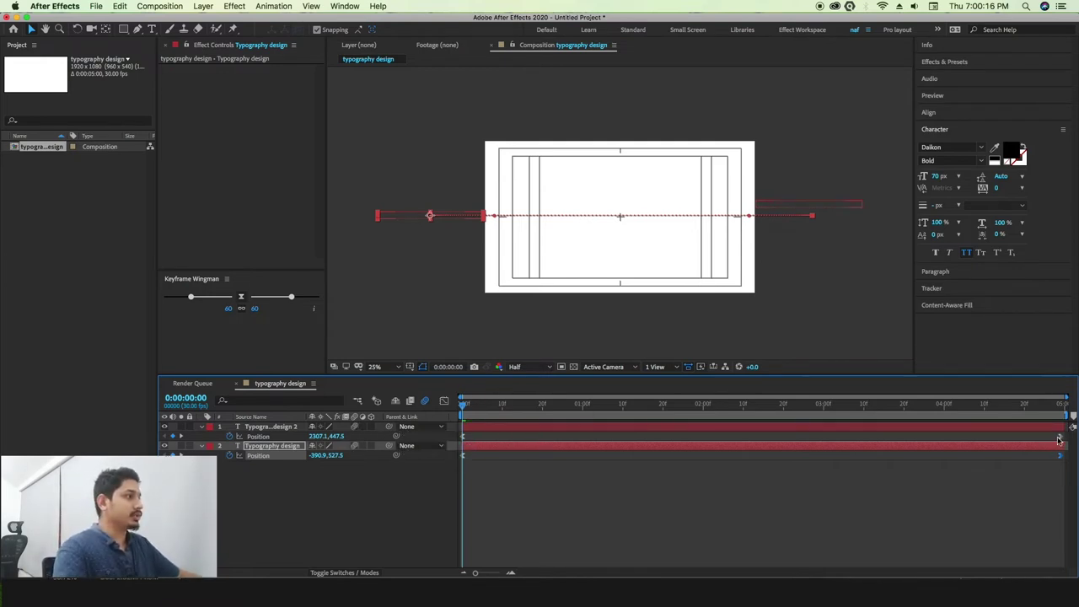
Set both Keyframe Wingman easing values to 78 for the blue text's Position keyframes and preview the motion
left_click(1059, 437)
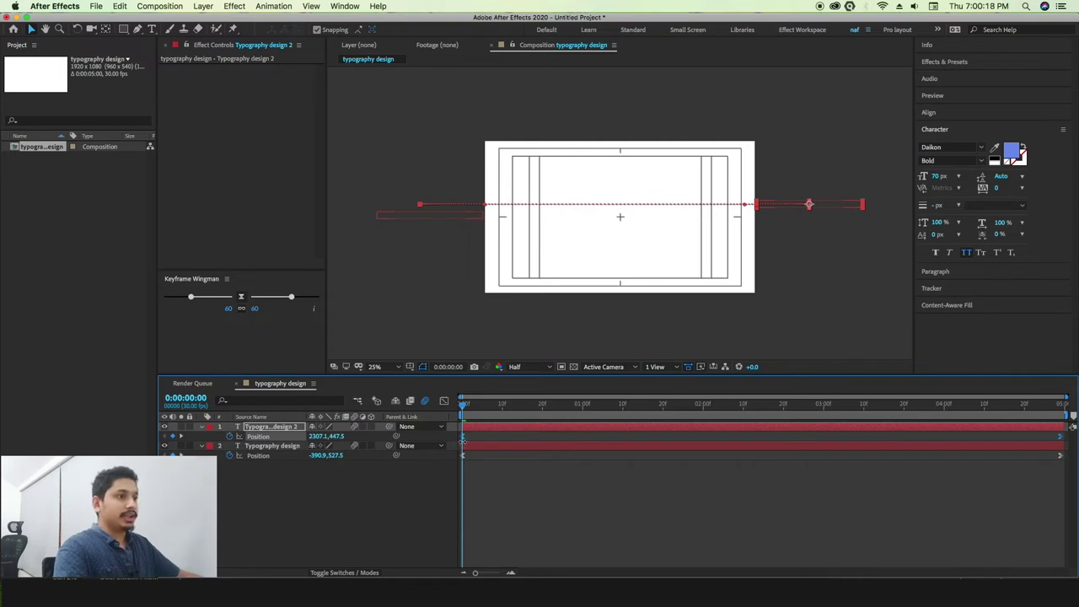
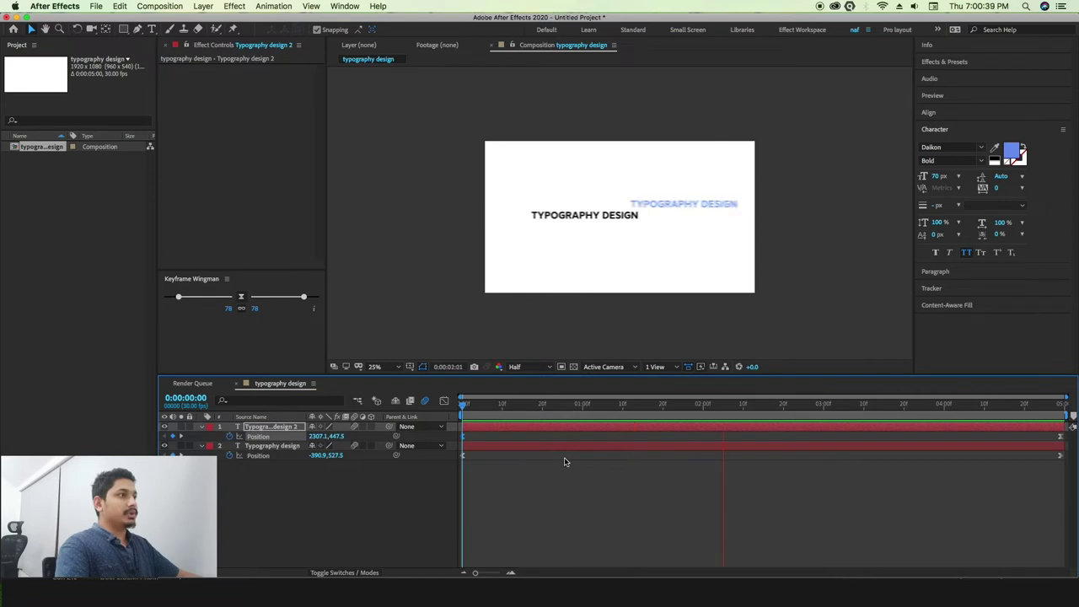
key("space")
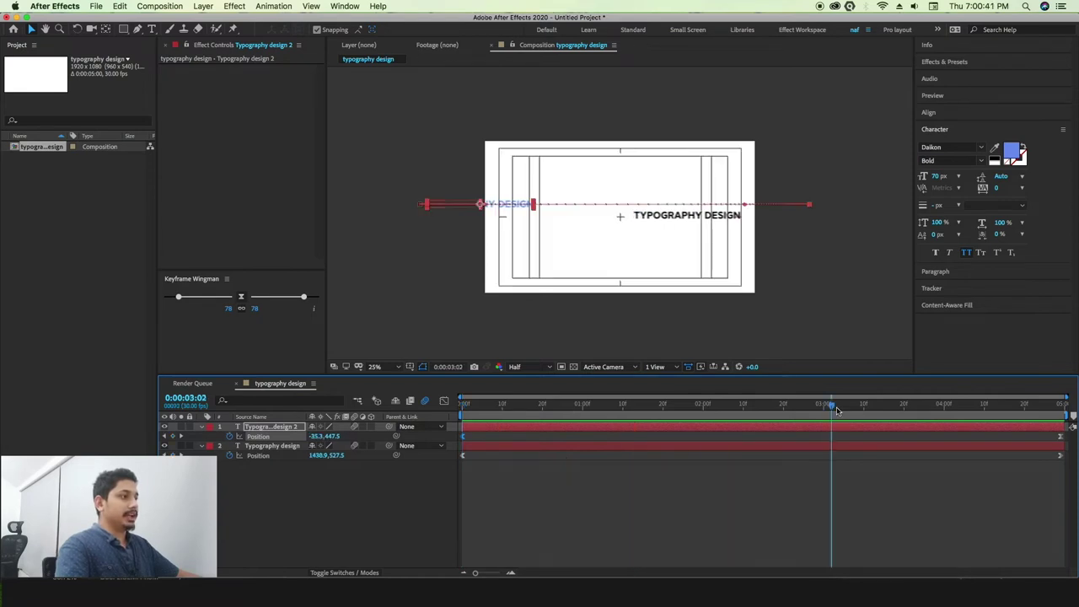
key("Home")
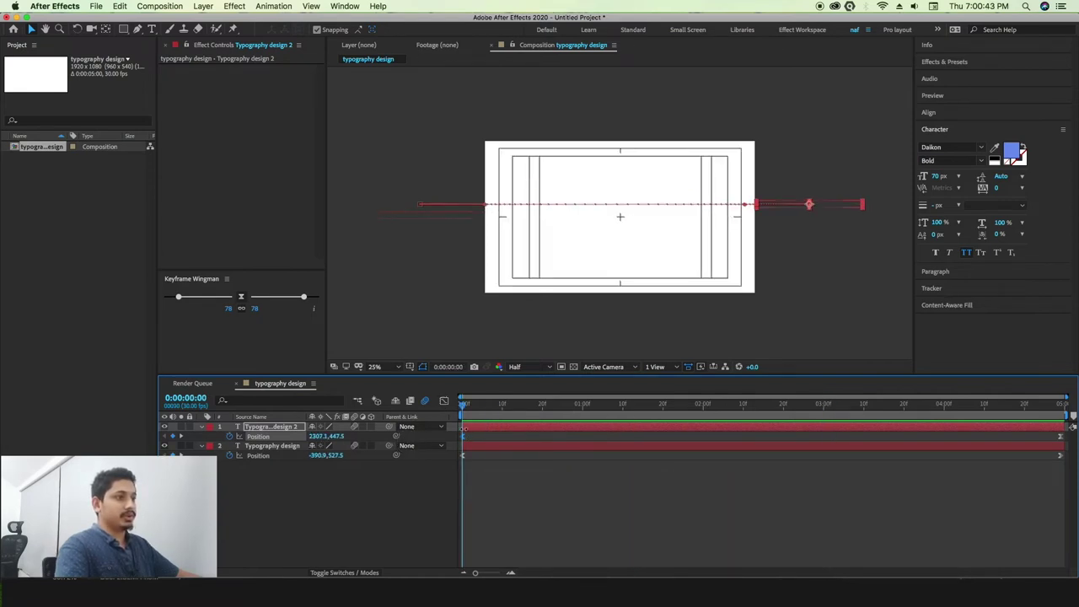
In the blue text's Position speed graph, shorten the first keyframe's outgoing handle and set the last keyframe's incoming influence to about 66%
left_click(444, 401)
left_click_drag(685, 541, 622, 542)
left_click(843, 546)
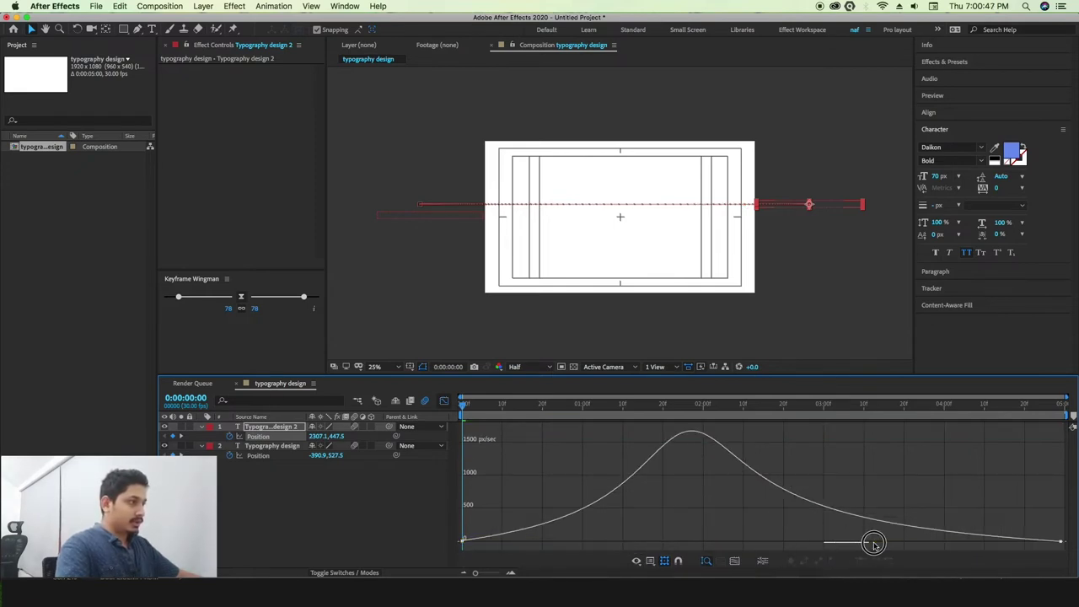
left_click_drag(988, 501, 1064, 545)
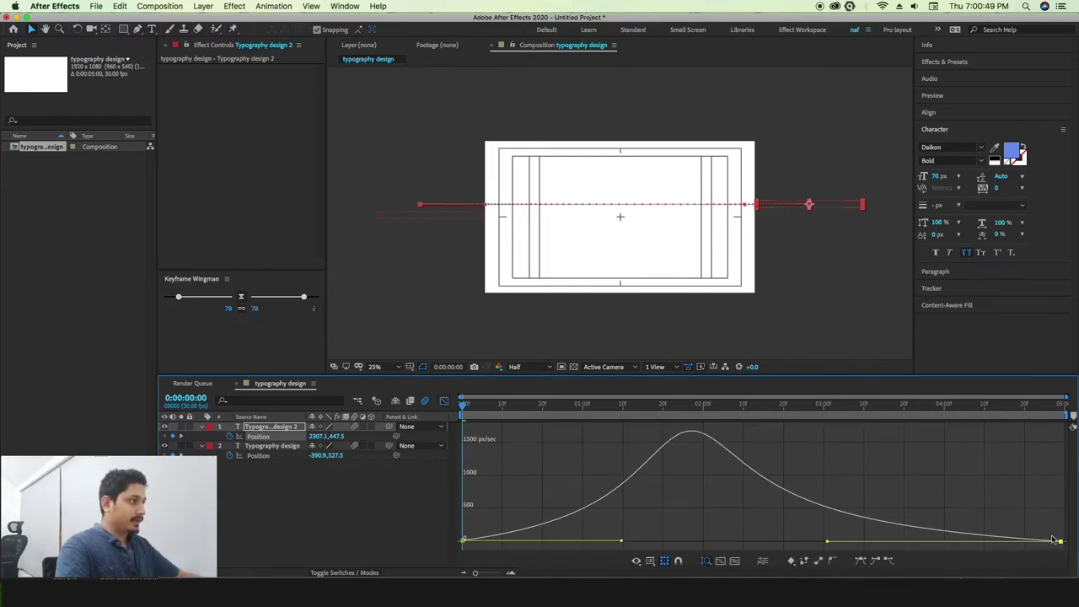
left_click_drag(828, 543, 862, 542)
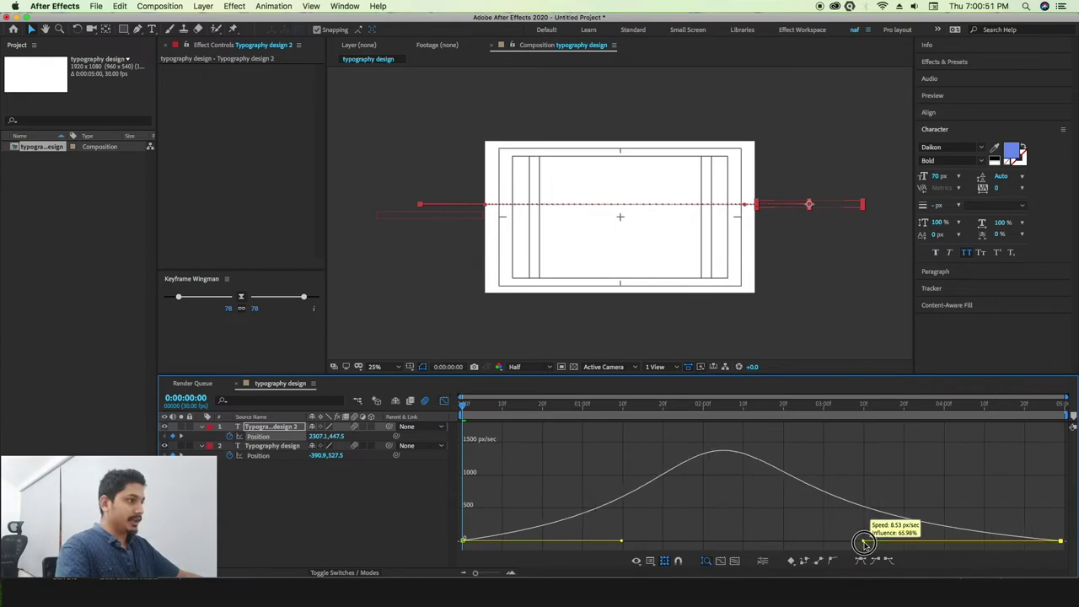
left_click(443, 401)
In the black text's Position speed graph, lengthen the first keyframe's outgoing handle and the last keyframe's incoming handle
left_click(463, 455)
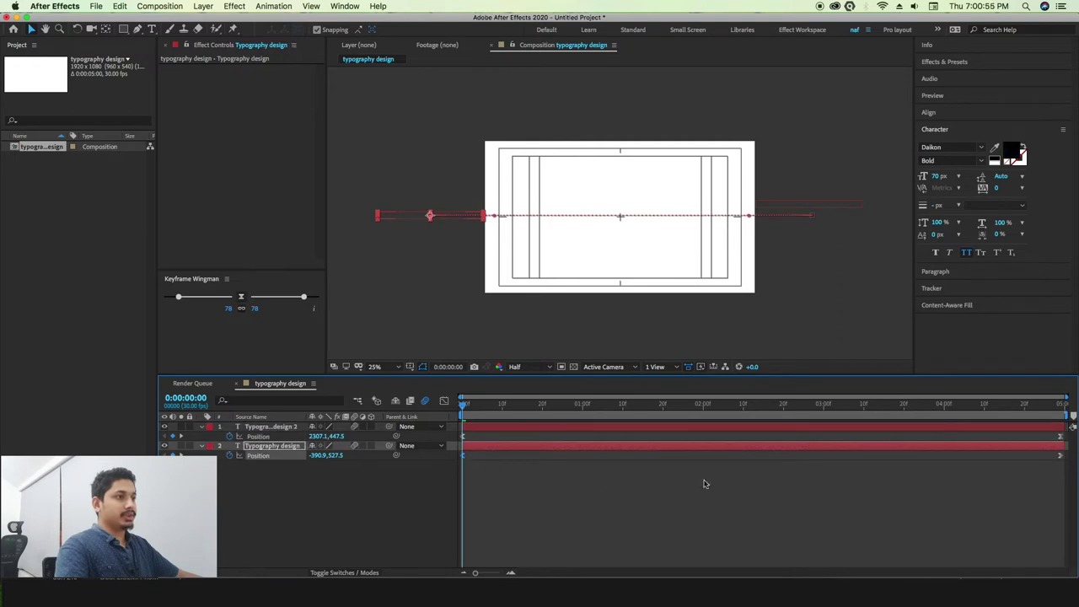
left_click(1061, 456)
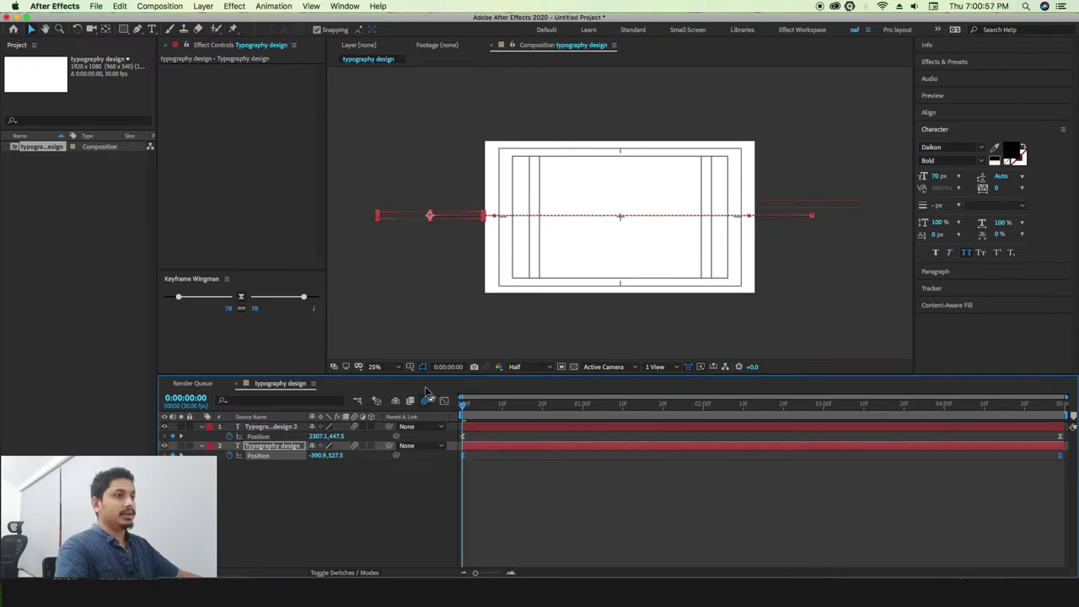
left_click(444, 400)
left_click_drag(622, 526, 433, 551)
left_click_drag(565, 546, 662, 542)
left_click_drag(961, 544, 865, 543)
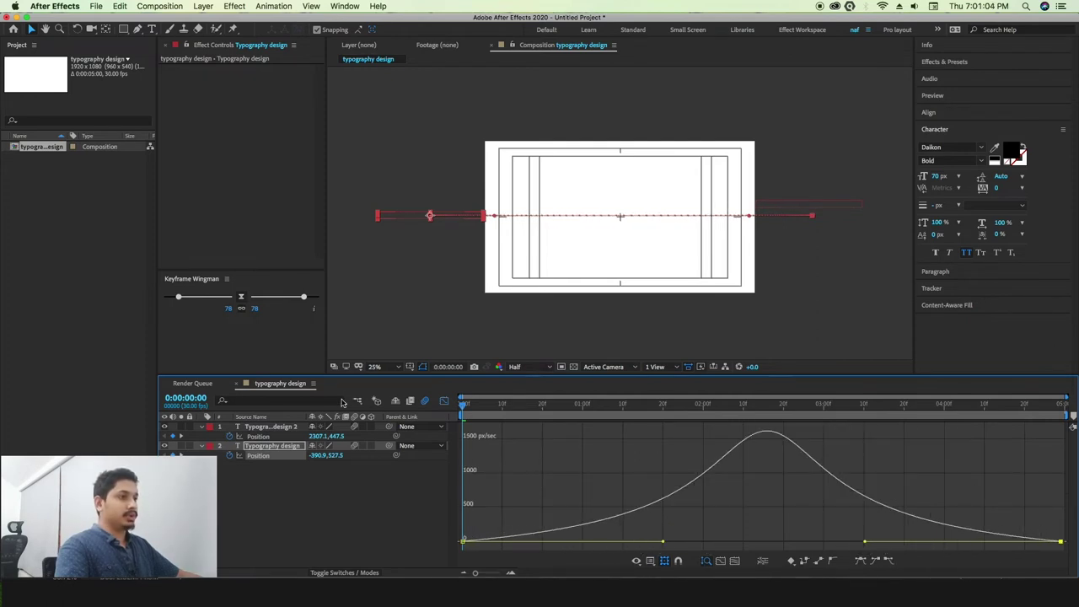
left_click(444, 400)
Preview both text lines with the adjusted speed curves and inspect their crossing up close
key("space")
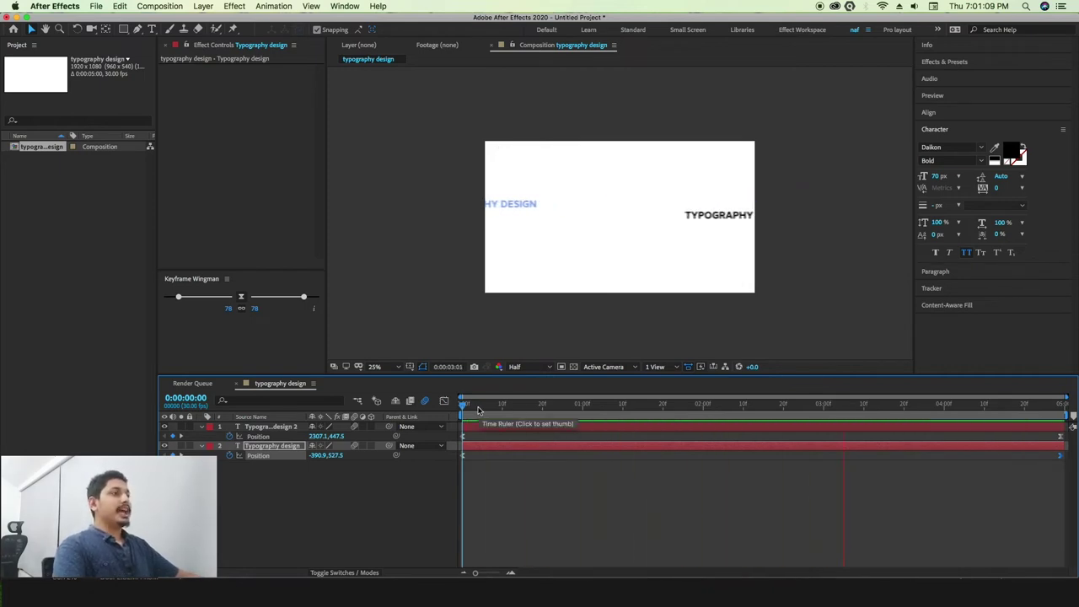
key("space")
left_click_drag(856, 410, 626, 405)
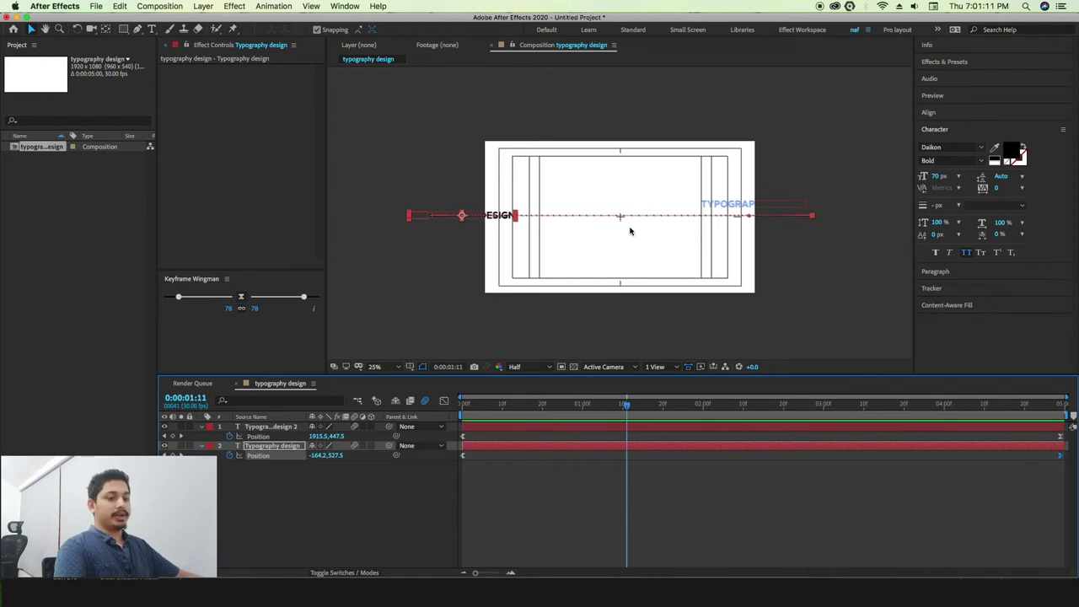
scroll(630, 231, "up", 2)
left_click_drag(626, 405, 433, 433)
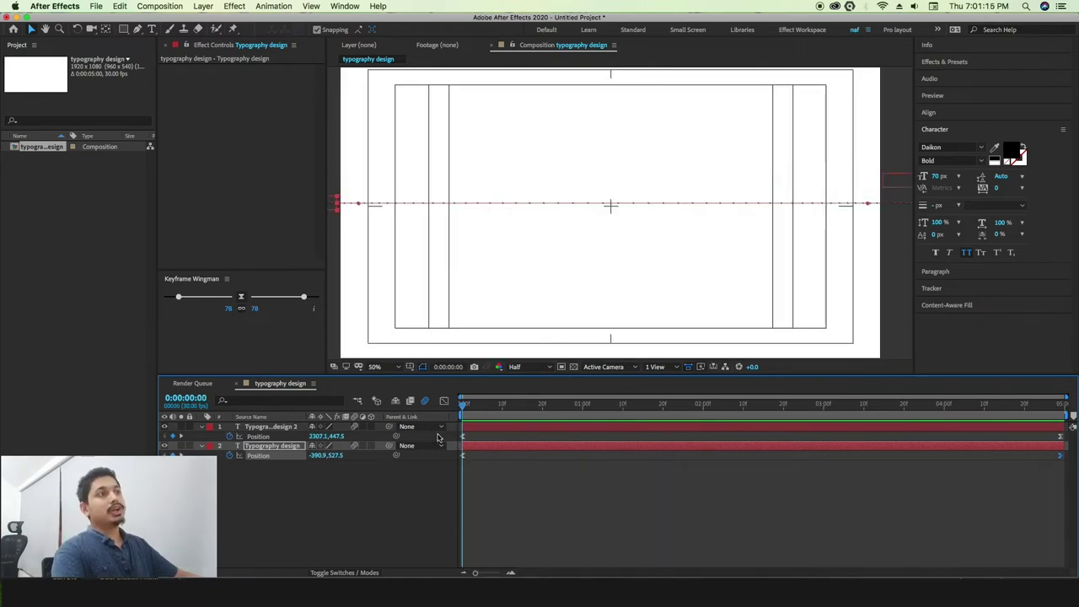
Apply the CC RepeTile effect to the blue text layer
left_click(283, 428)
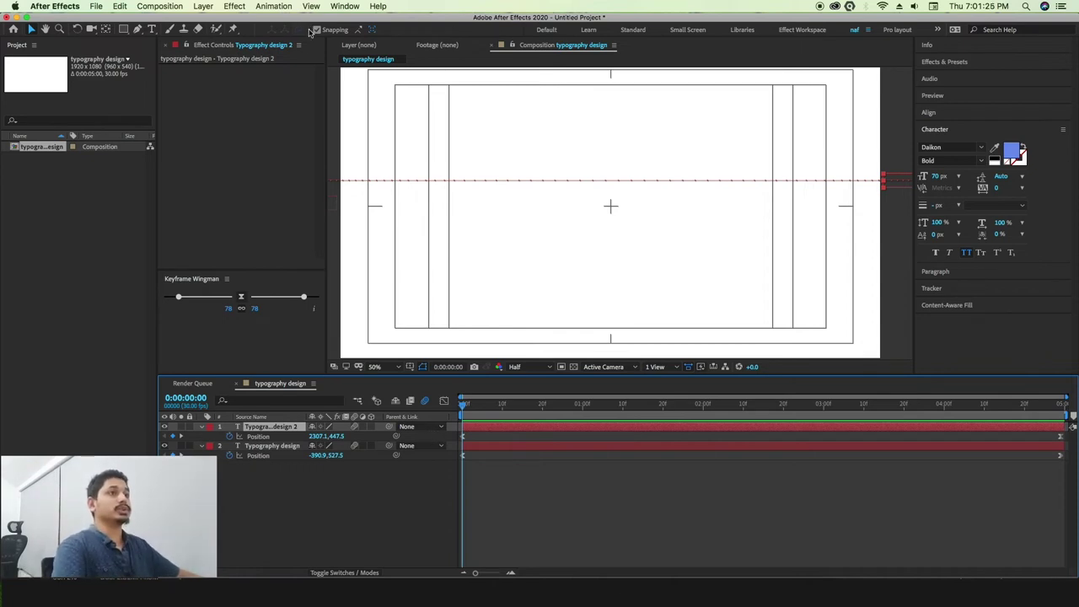
left_click(234, 7)
mouse_move(291, 243)
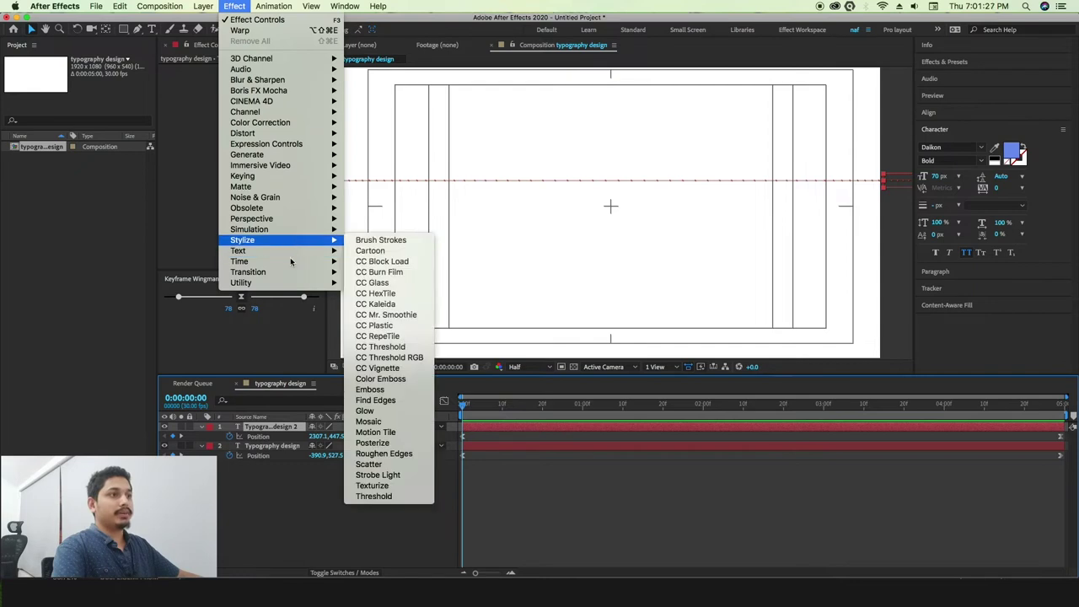
left_click(282, 427)
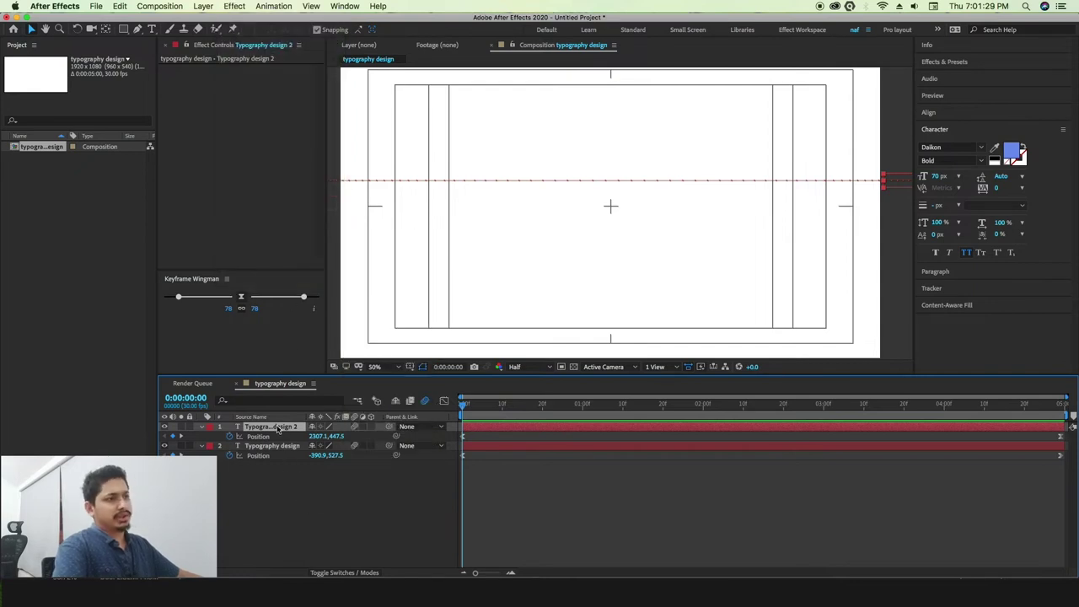
left_click(244, 8)
mouse_move(285, 207)
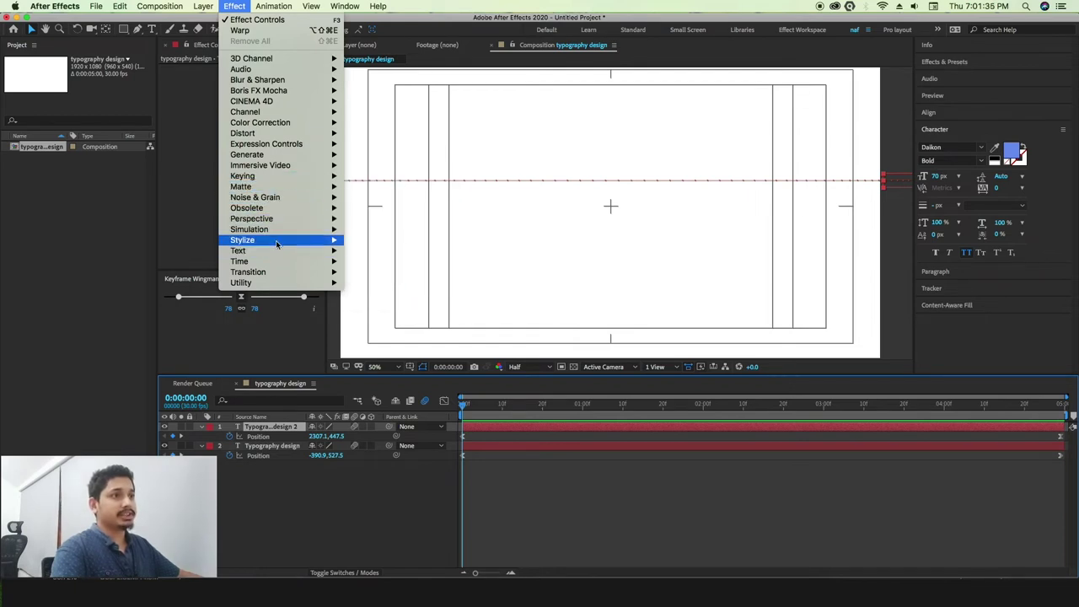
mouse_move(309, 244)
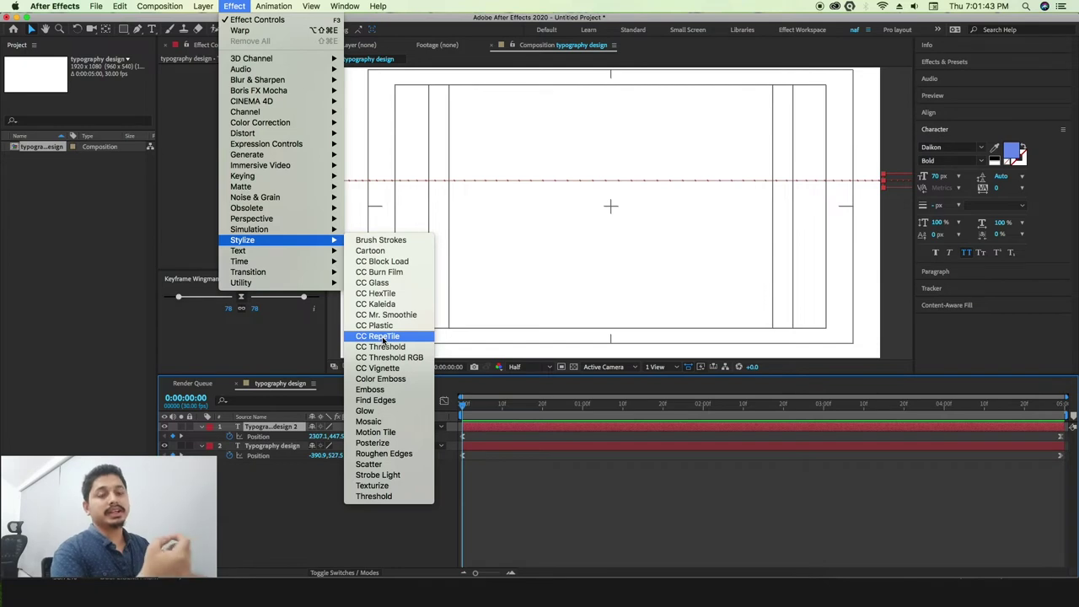
left_click(383, 337)
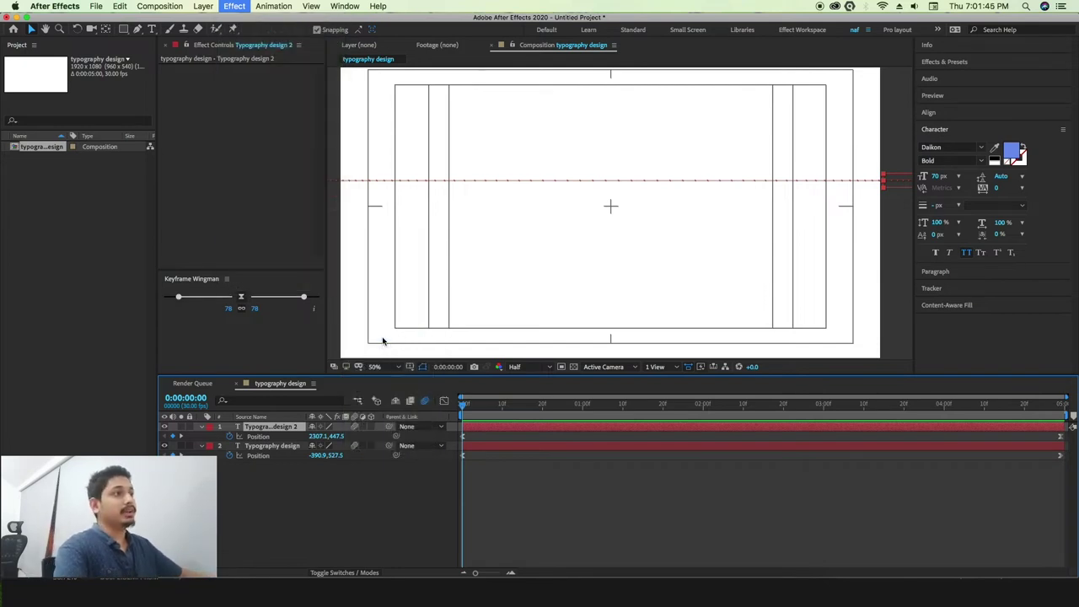
At 0:00:02:10, set the blue text's CC RepeTile to Expand Right 1096, Expand Left 461, Expand Down 2 and Expand Up 434
left_click_drag(463, 404, 674, 408)
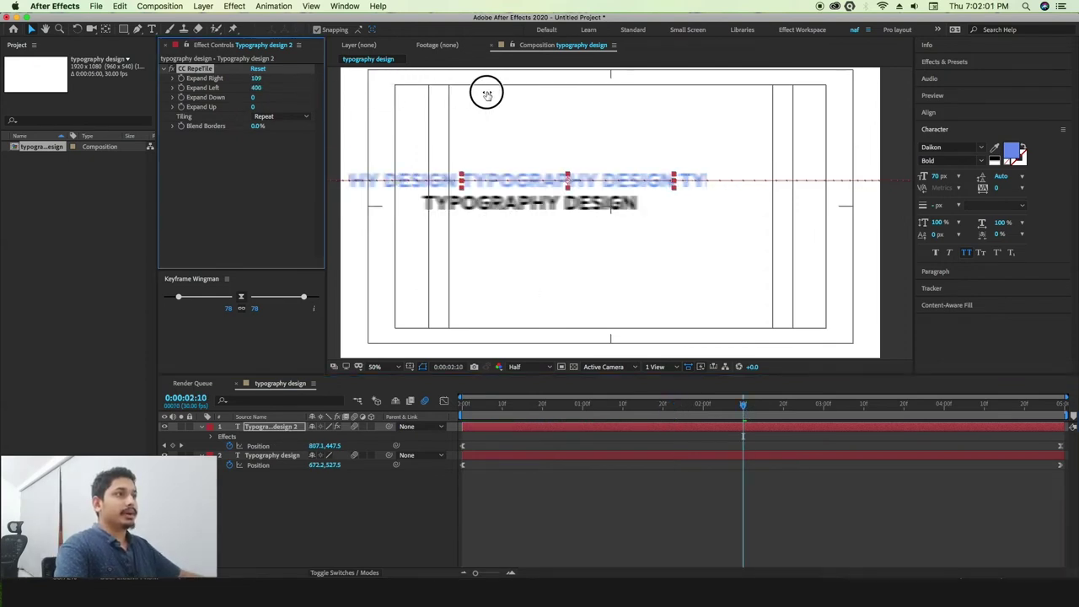
left_click_drag(487, 94, 515, 94)
left_click_drag(253, 99, 404, 101)
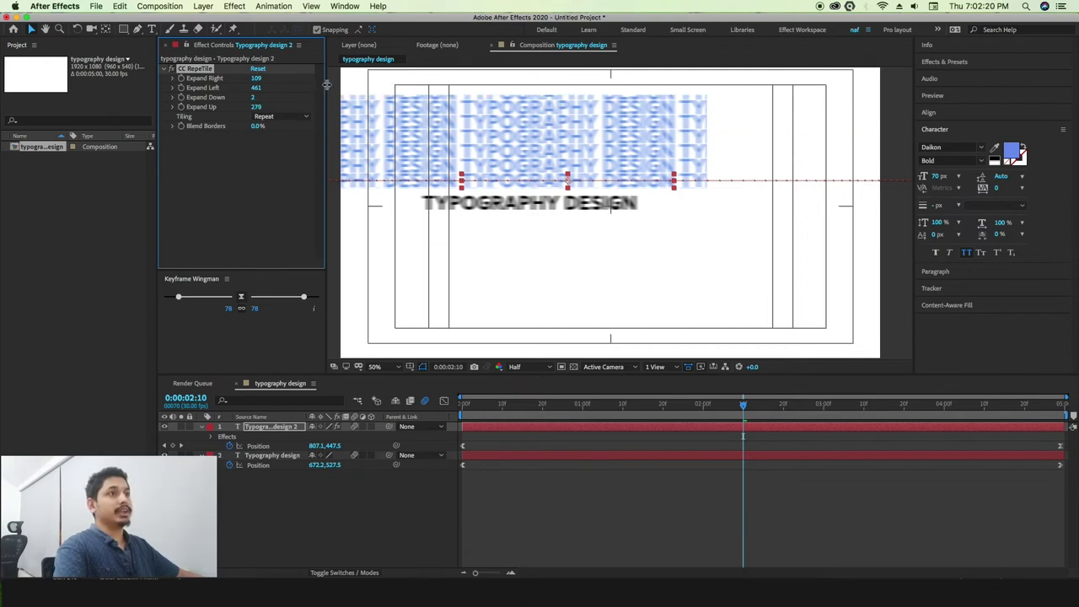
left_click_drag(326, 84, 359, 84)
left_click_drag(284, 101, 344, 103)
scroll(568, 213, "down", 2)
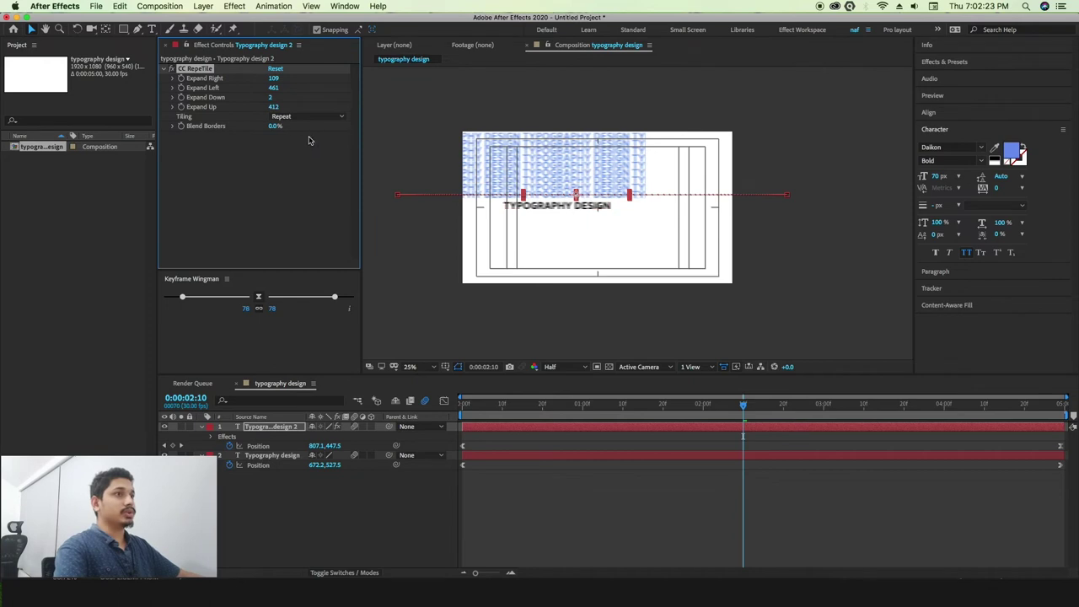
left_click_drag(272, 109, 822, 86)
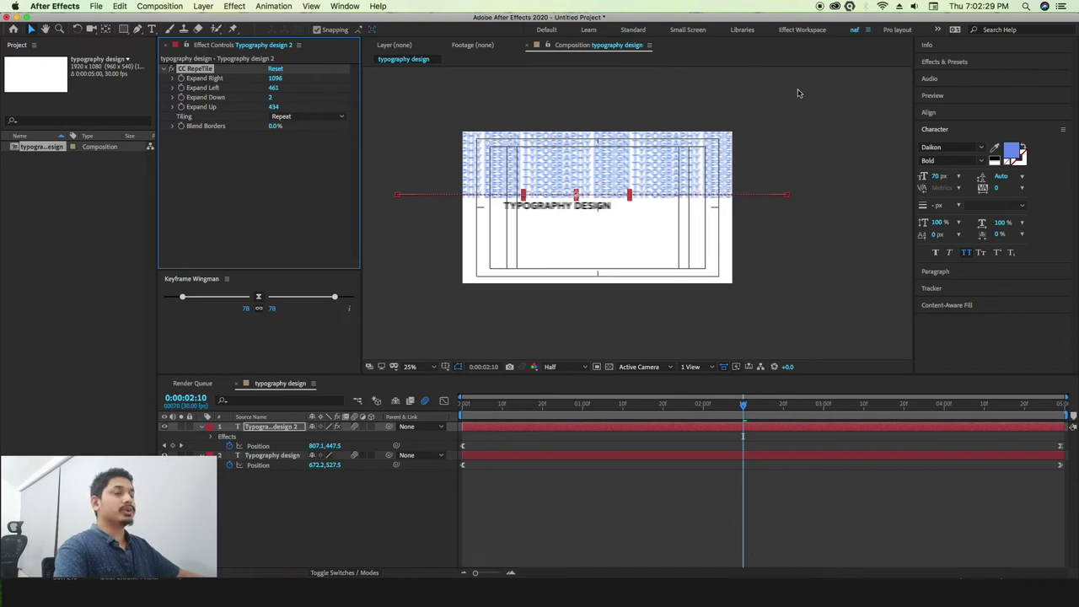
Set the blue text's CC RepeTile Expand Right to 1181 and preview the tiled animation from the start
left_click_drag(272, 79, 330, 79)
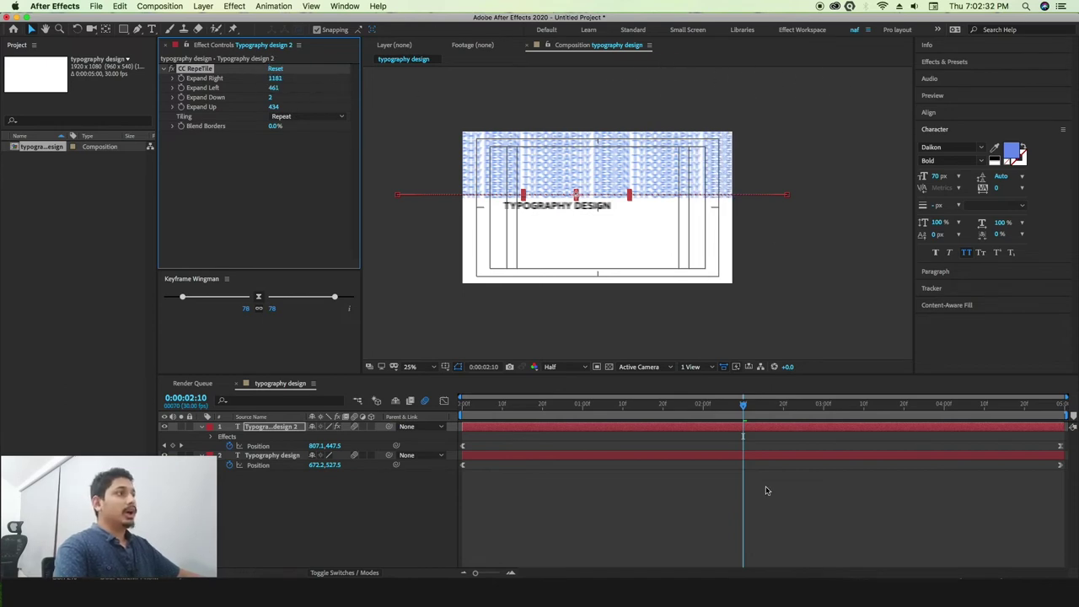
key("Home")
key("space")
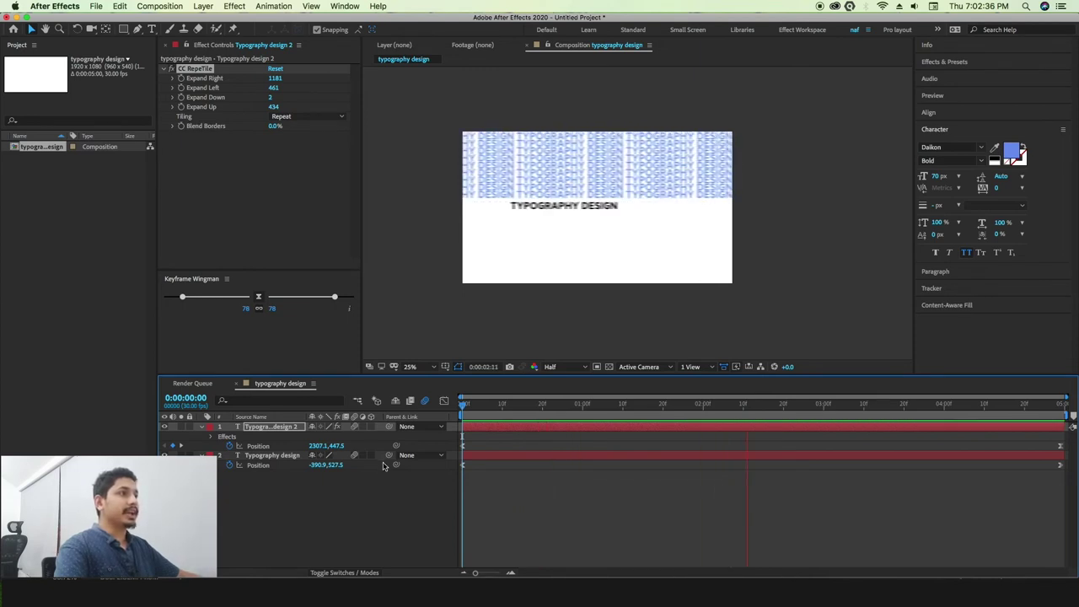
key("space")
key("Home")
key("space")
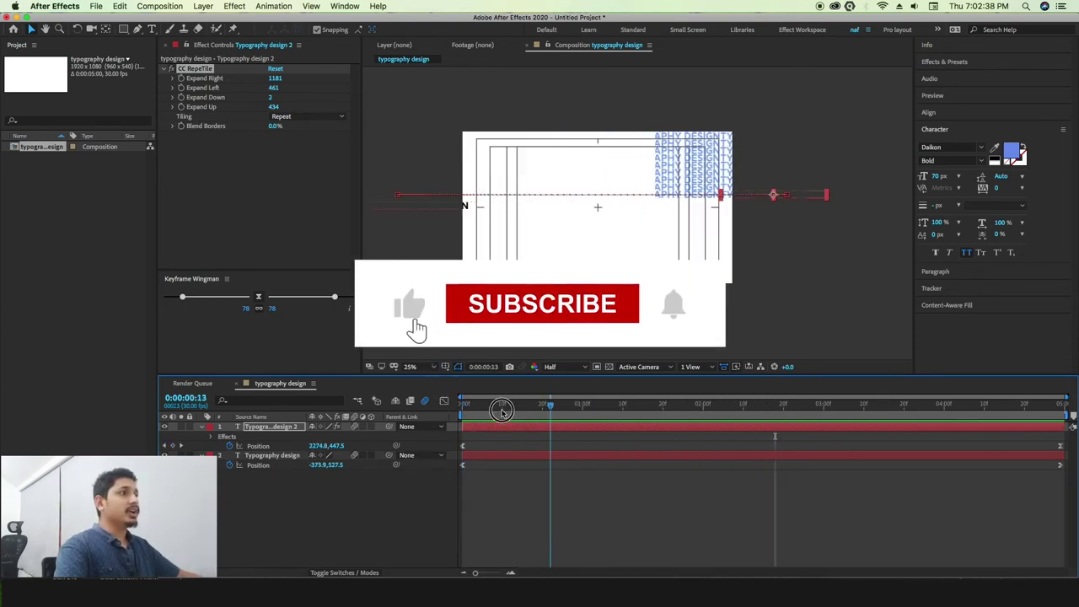
left_click(459, 413)
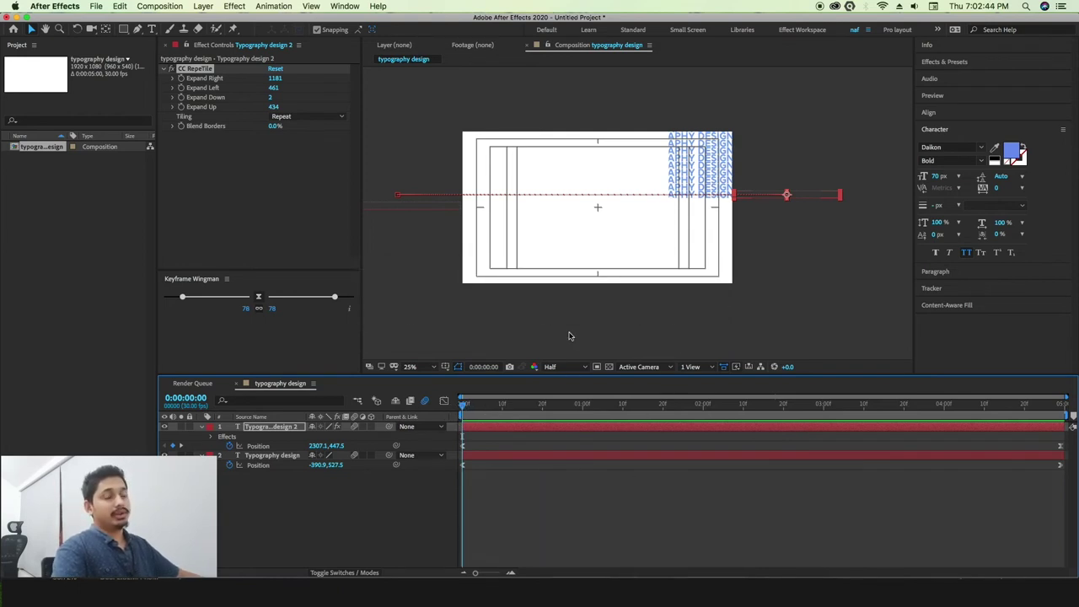
key("space")
Undo the CC RepeTile expand settings and remove the effect from the blue text layer
key("ctrl+z")
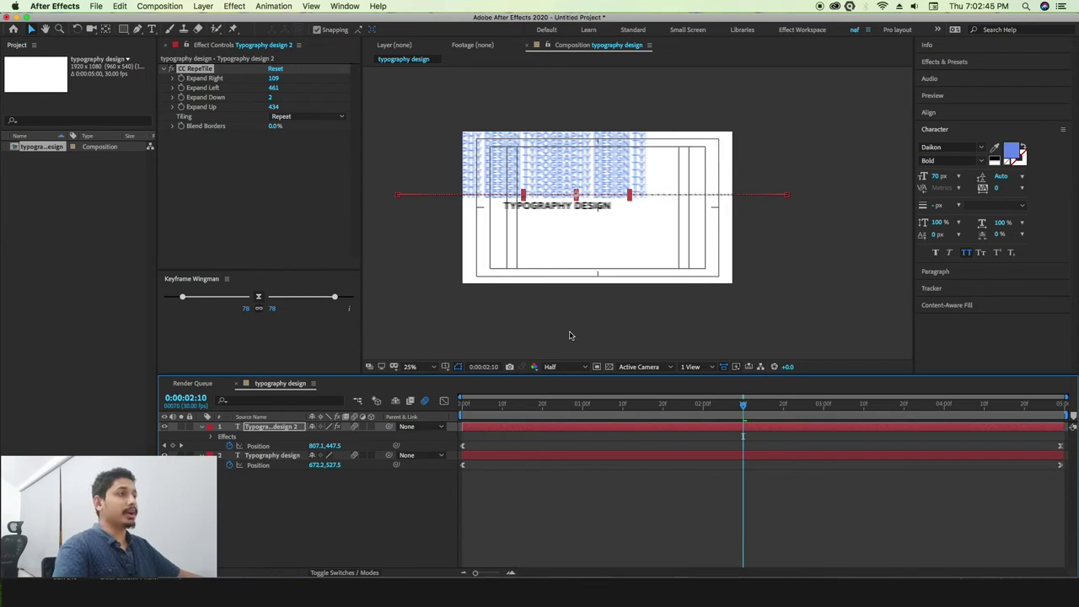
key("ctrl+z")
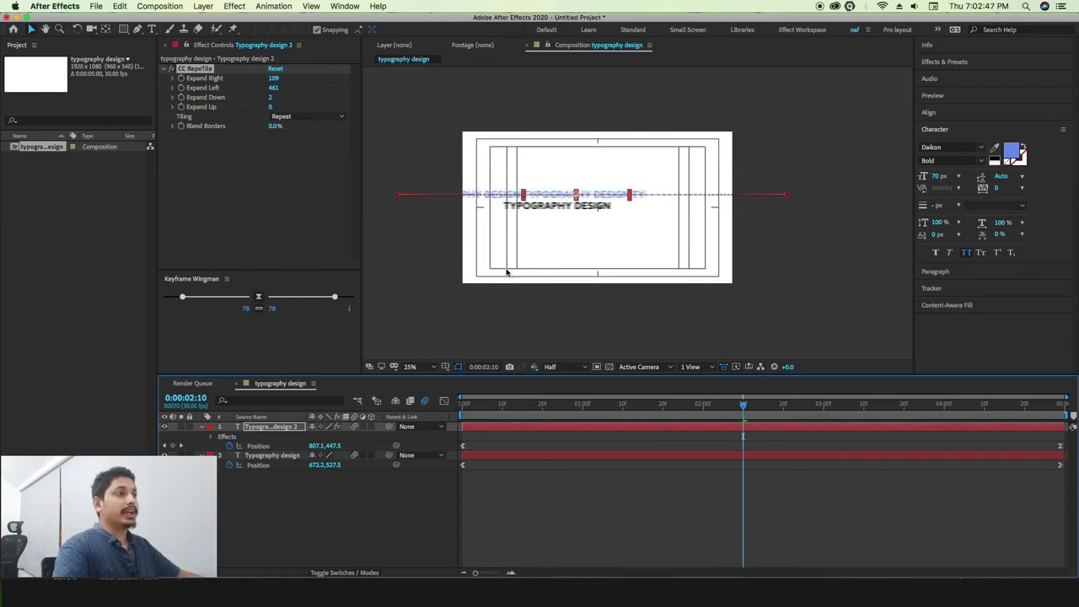
key("ctrl+z")
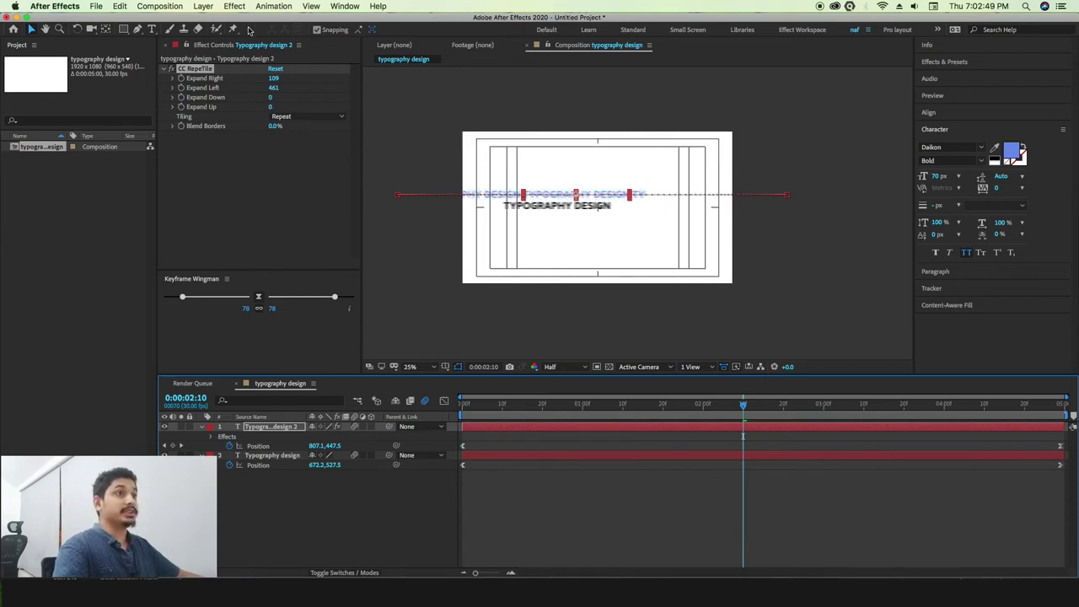
key("ctrl+z")
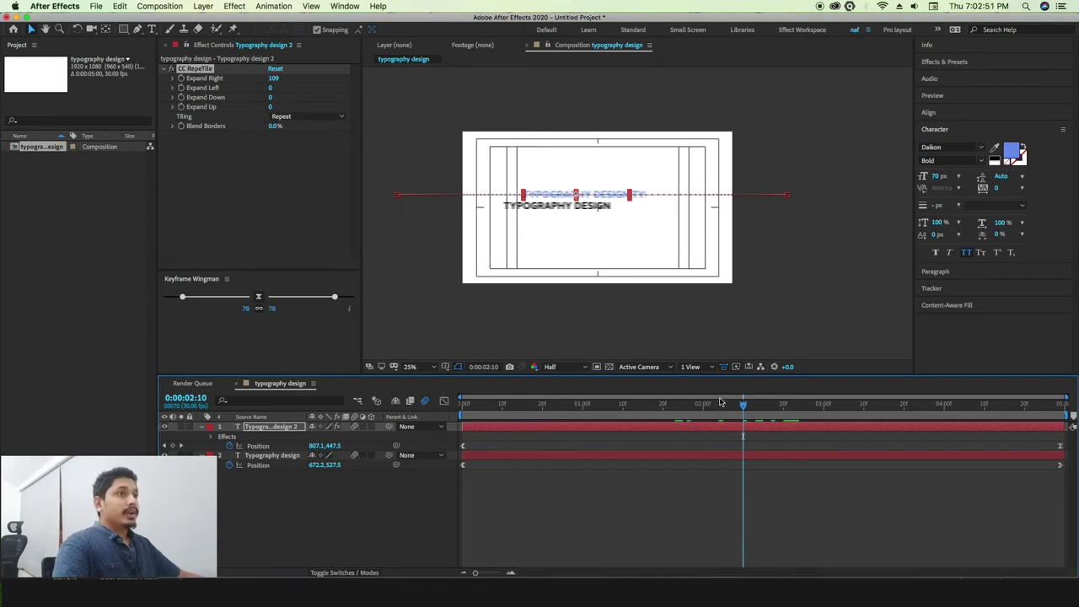
left_click(674, 403)
key("ctrl+z")
key("Delete")
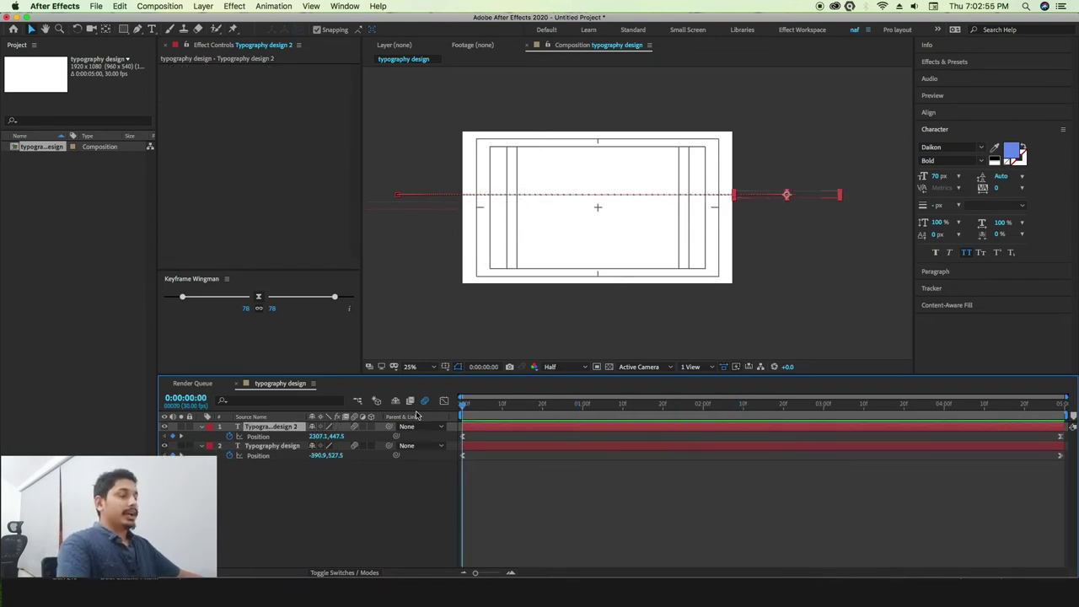
Preview the two text lines crossing without tiling, and return to the first frame
key("Home")
key("space")
key("space")
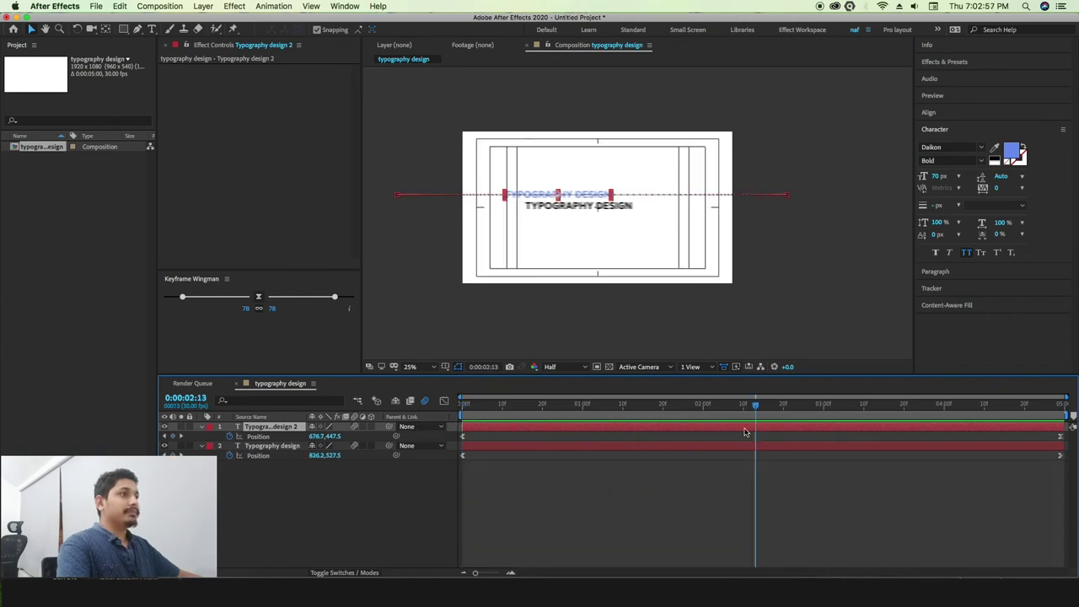
left_click_drag(755, 404, 455, 421)
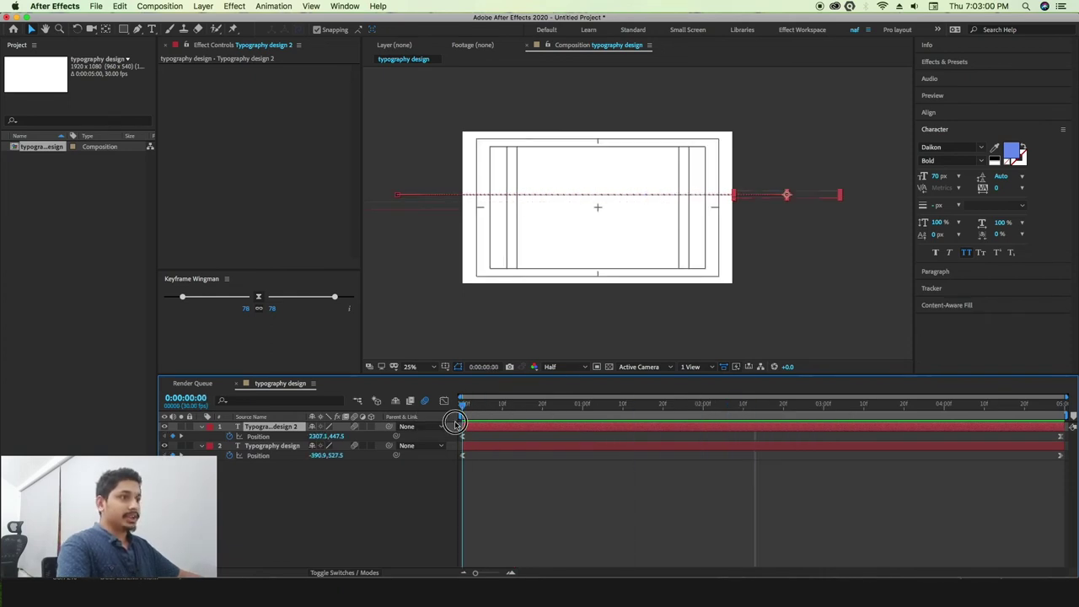
Draw a full-width rectangle across the composition behind the blue text's path as a new shape layer, filled with black 000000
left_click(123, 29)
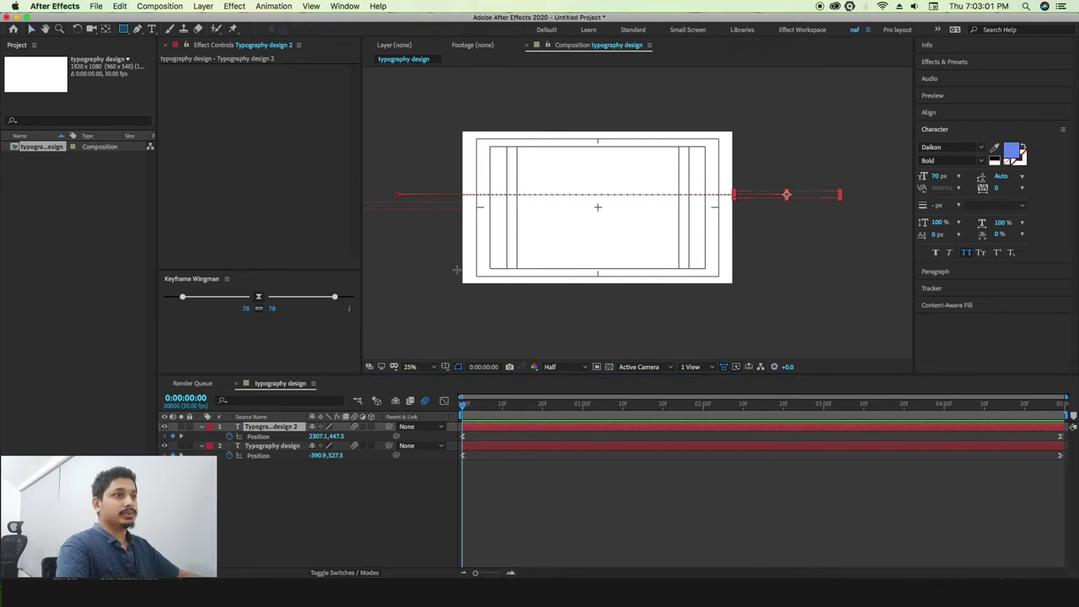
left_click(279, 494)
left_click(123, 31)
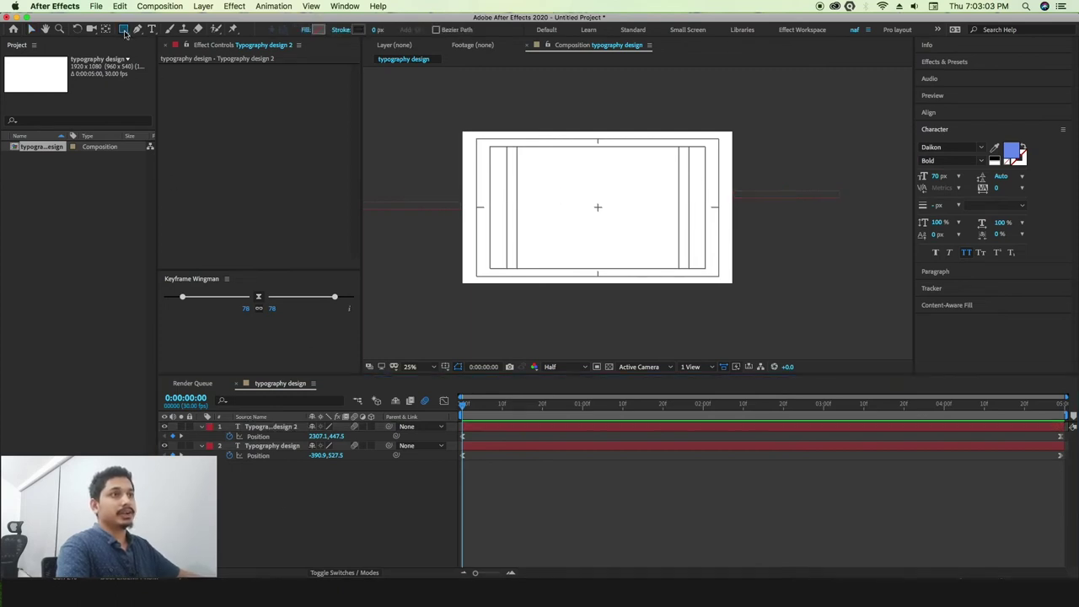
left_click_drag(462, 179, 735, 198)
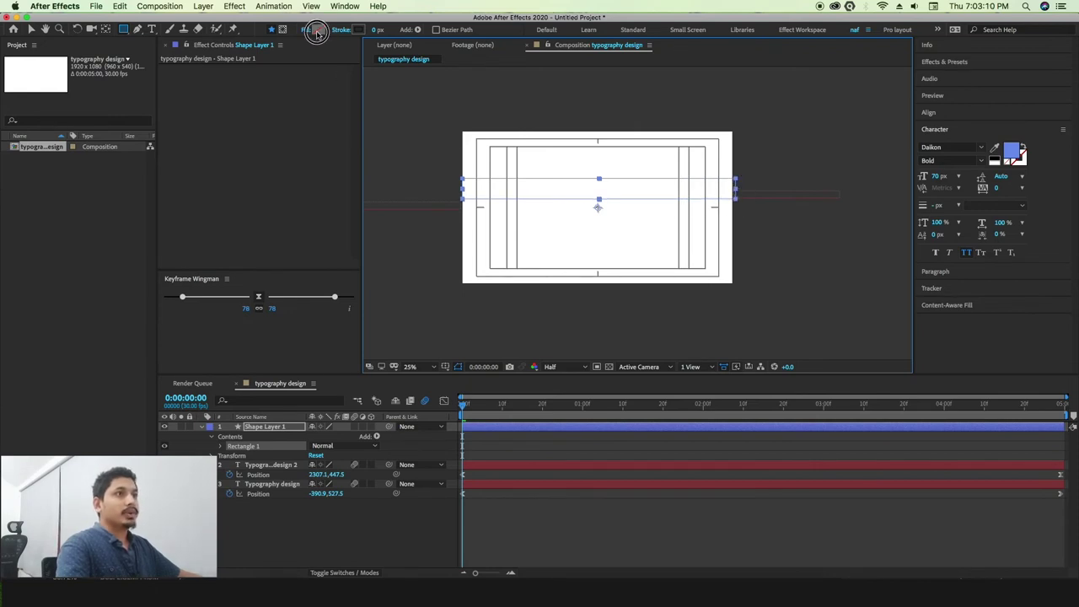
left_click(319, 29)
left_click_drag(228, 456, 223, 499)
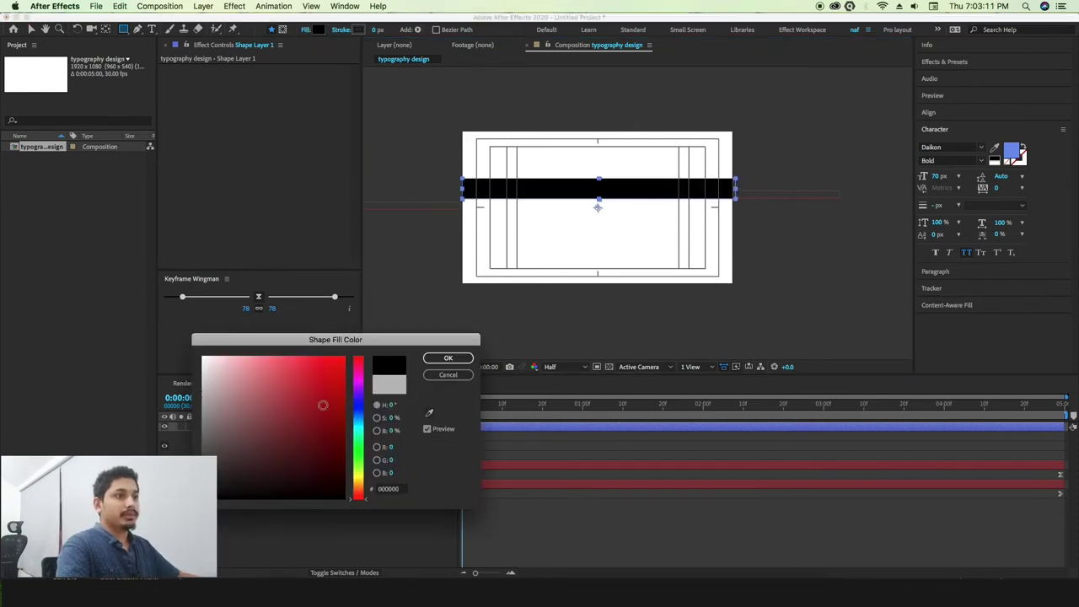
left_click(448, 358)
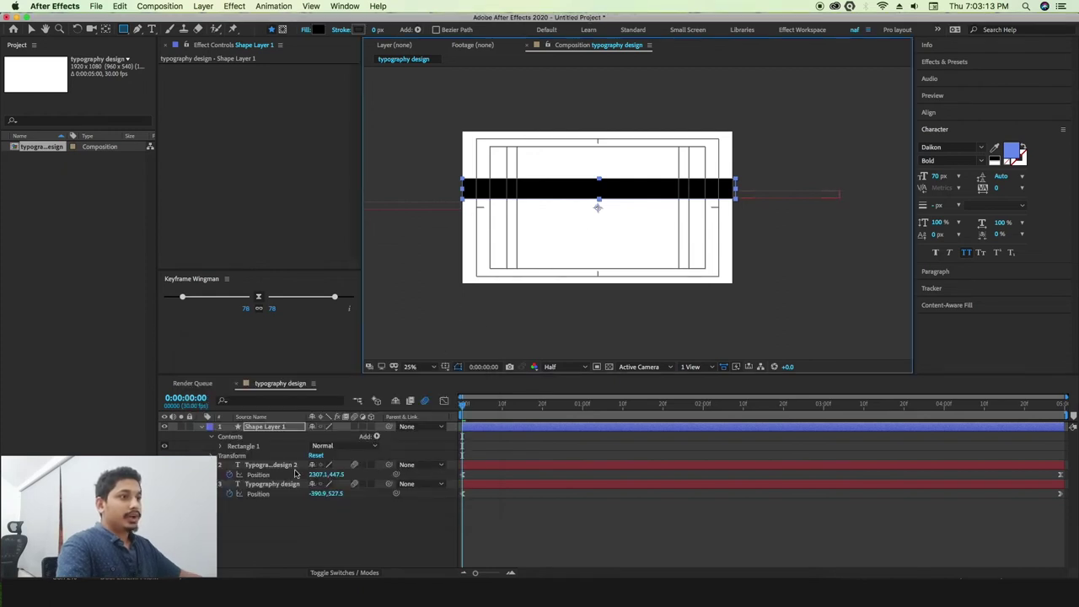
Change the blue text's fill color to white FFFFFF
left_click(267, 467)
left_click_drag(460, 408, 665, 407)
left_click(1018, 152)
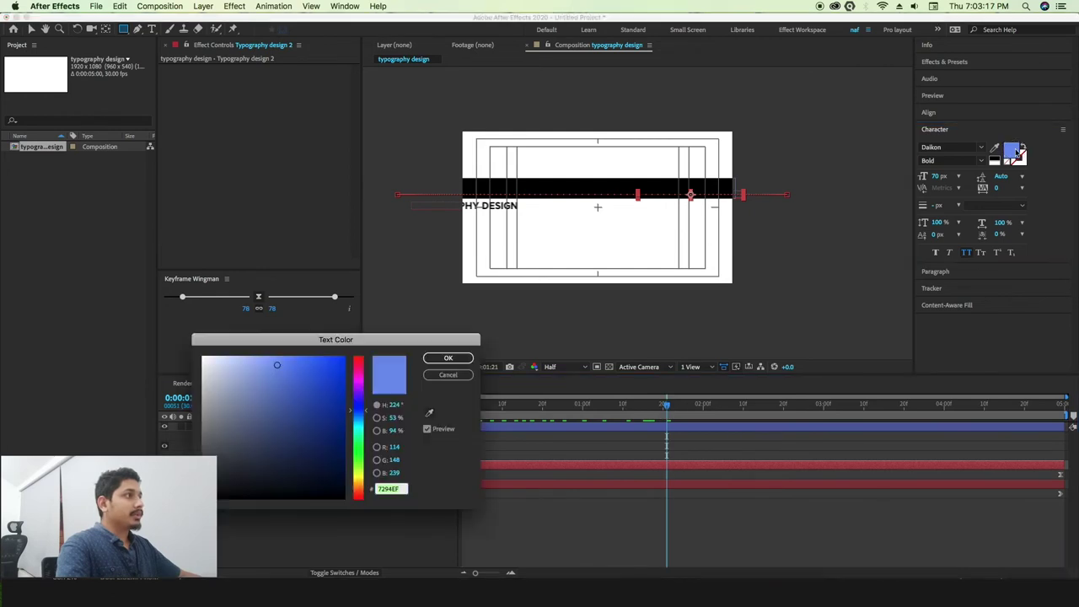
mouse_move(206, 396)
left_mouse_down()
mouse_move(201, 361)
mouse_move(184, 344)
left_mouse_up()
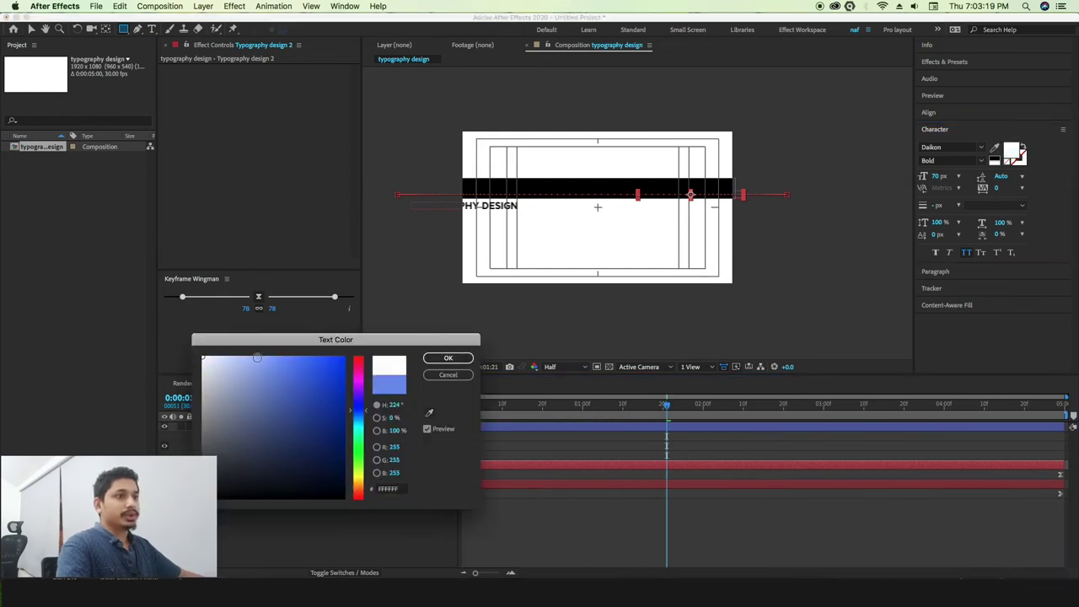
left_click(448, 358)
Move the black bar layer between the two text layers and collapse the expanded layer properties
left_click_drag(269, 426, 261, 483)
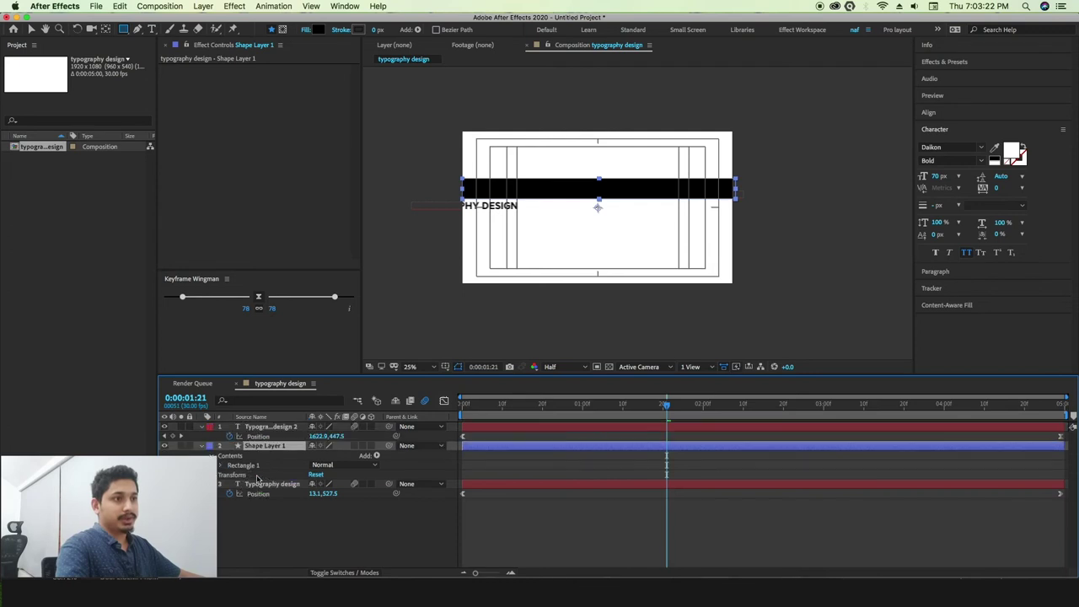
left_click(203, 445)
left_click(201, 455)
left_click(202, 427)
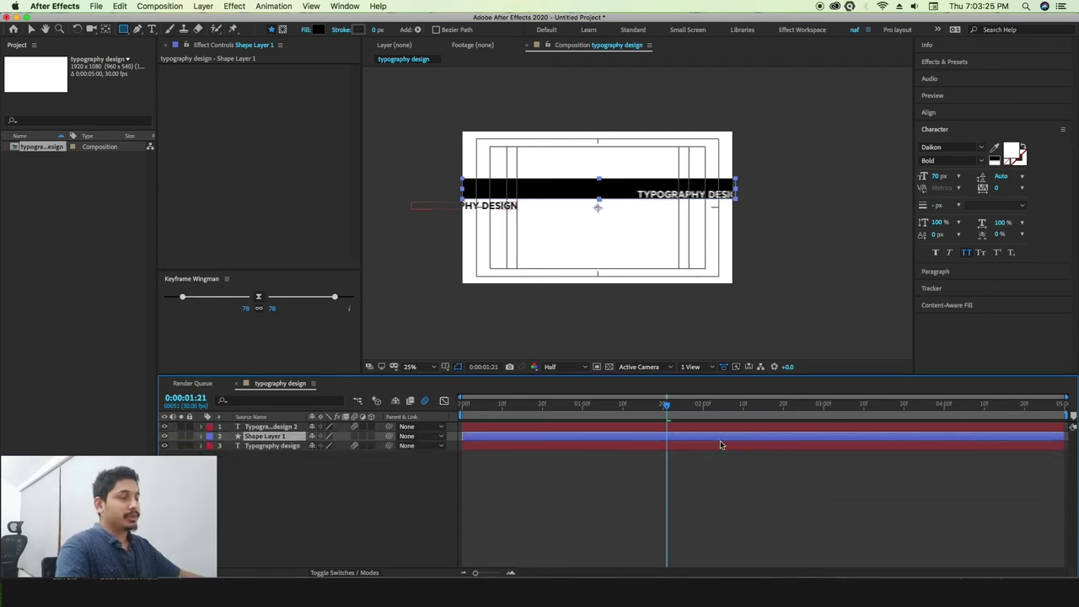
Preview the white text sliding over the black bar and inspect its placement up close
key("Home")
key("space")
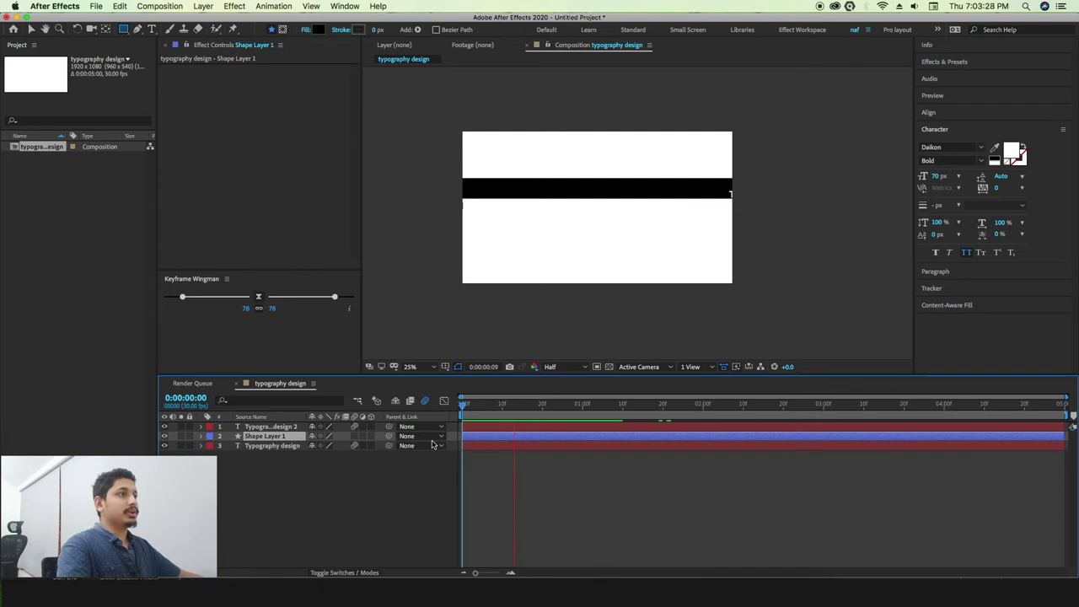
key("space")
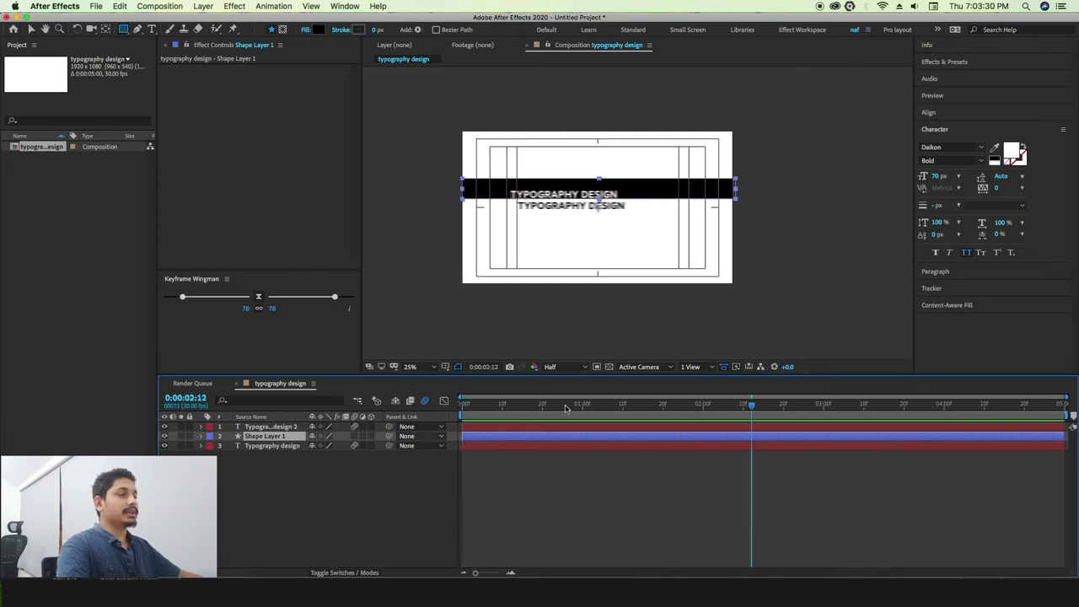
left_click(32, 31)
scroll(597, 195, "up", 2)
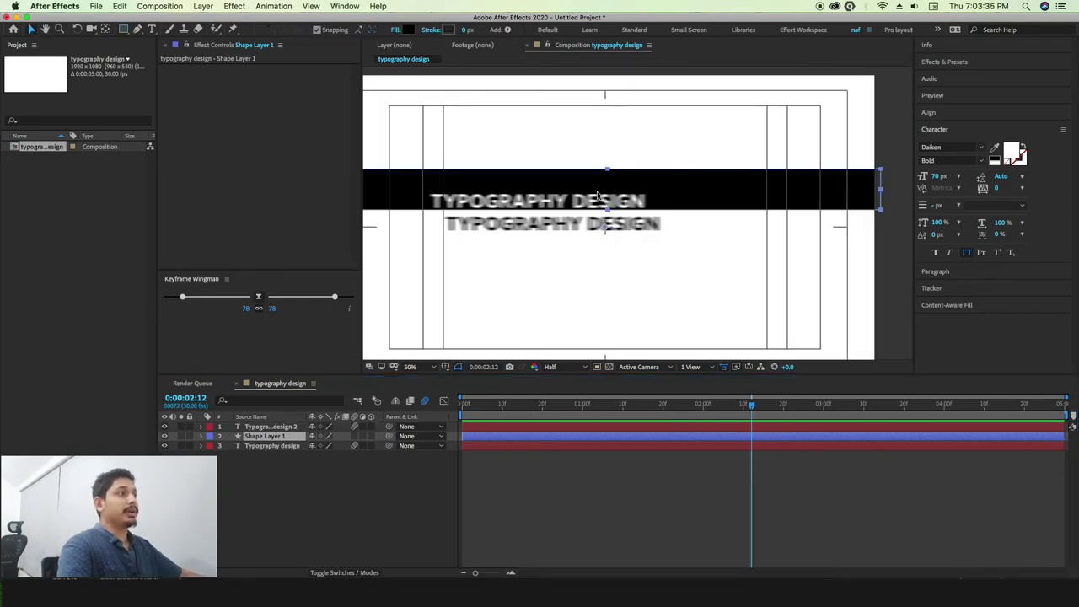
At 0:00:00:12, align the horizontal and vertical centers of the white text and the black bar to each other
left_click_drag(752, 404, 509, 405)
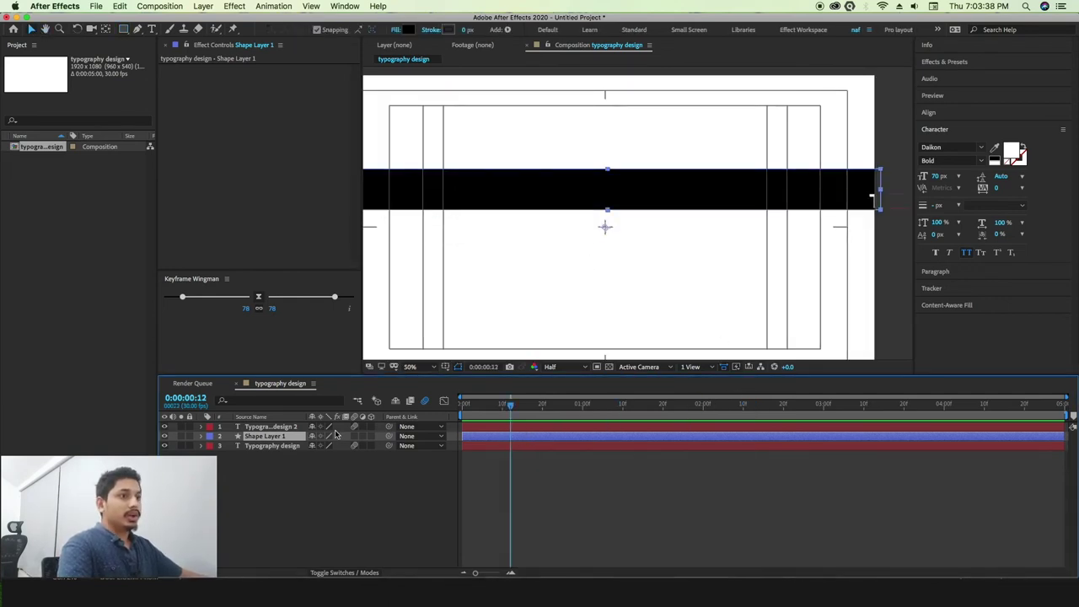
left_click(288, 429, "shift")
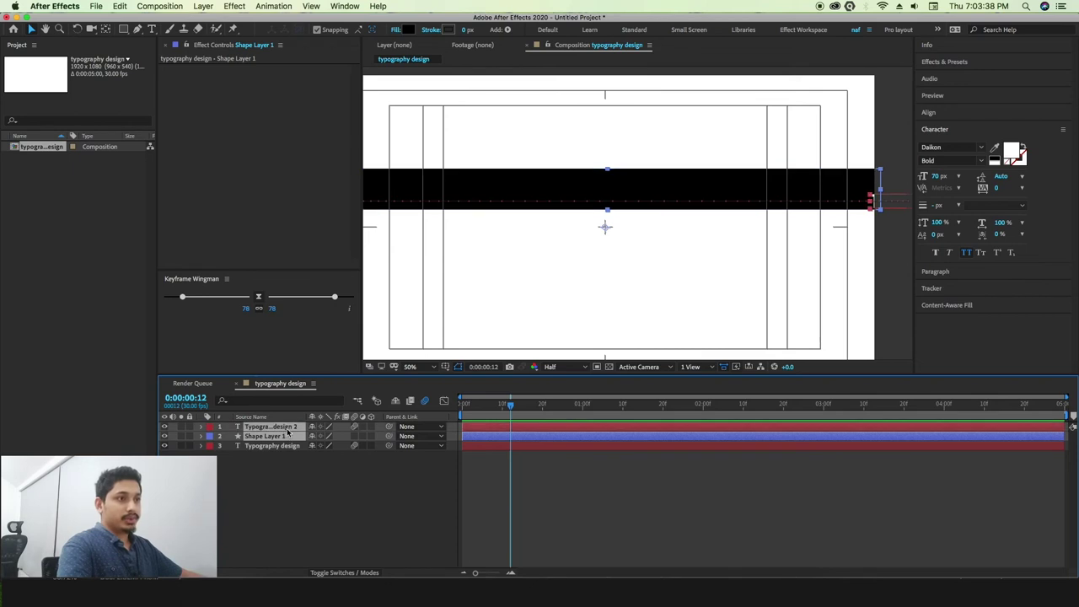
left_click(929, 113)
left_click(946, 141)
left_click(1003, 140)
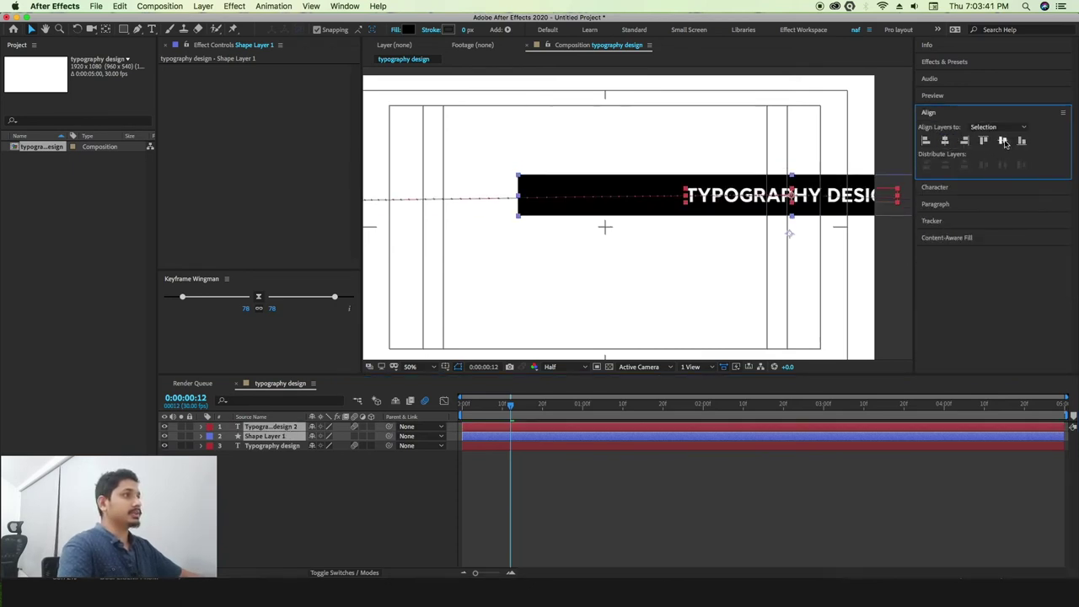
Preview the aligned white text and black bar from the first frame
left_click(592, 457)
key("space")
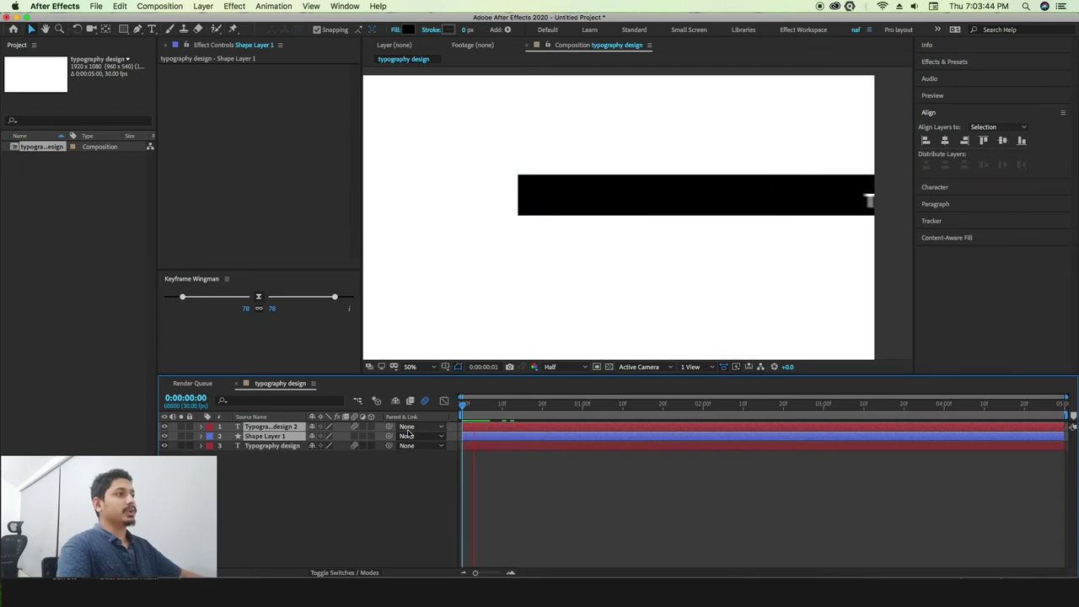
key("space")
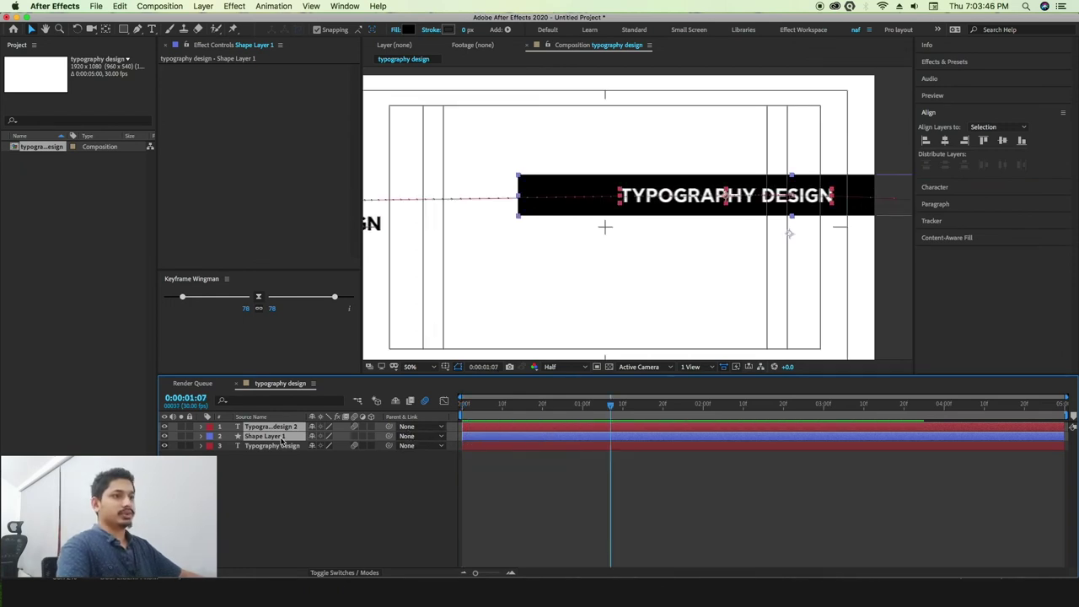
Center the black bar's anchor point on the bar and set its Position to 958.2, 426.2 so it spans the frame
left_click(287, 475)
left_click(286, 436)
key("p")
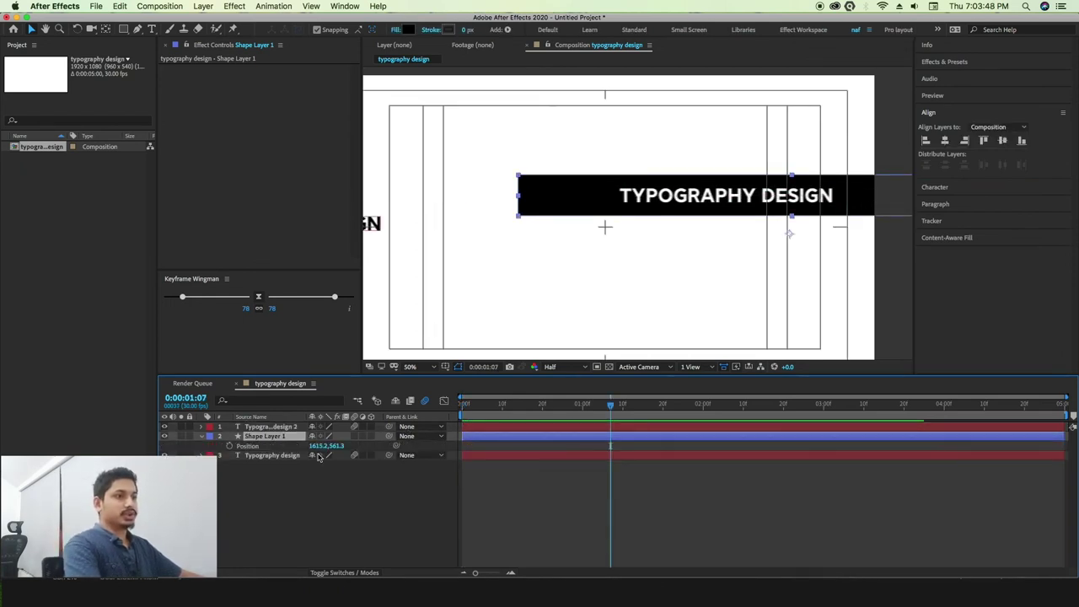
left_click_drag(322, 446, 12, 446)
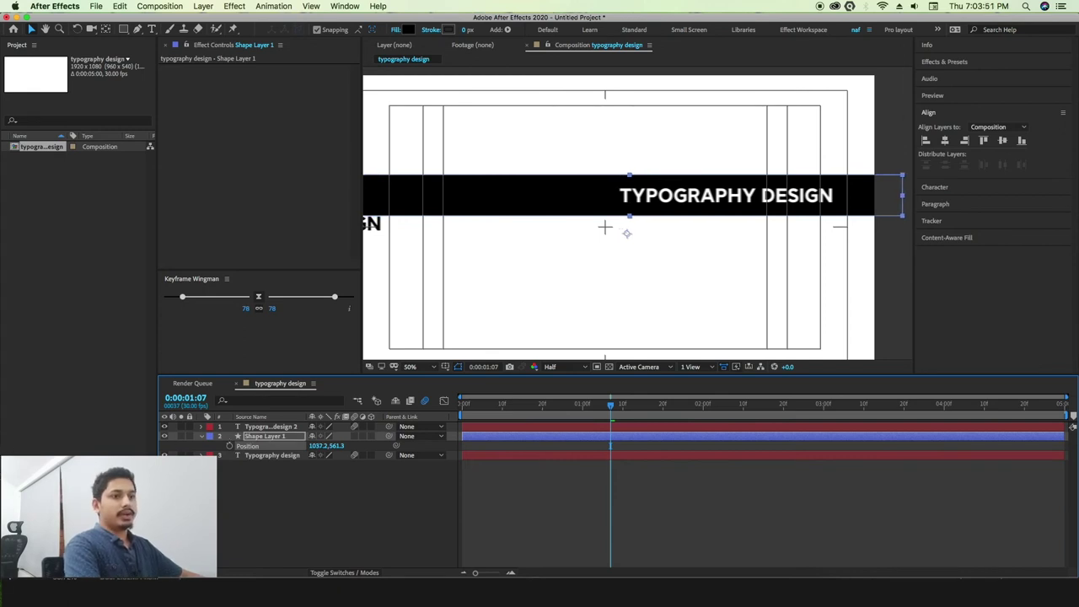
left_click_drag(335, 446, 327, 533)
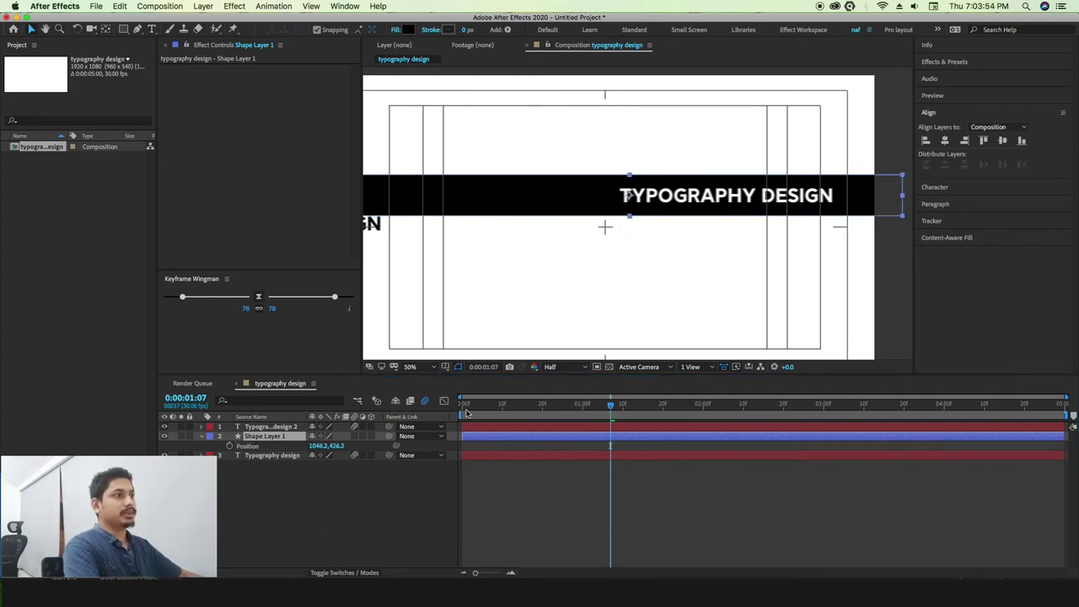
left_click_drag(317, 446, 270, 445)
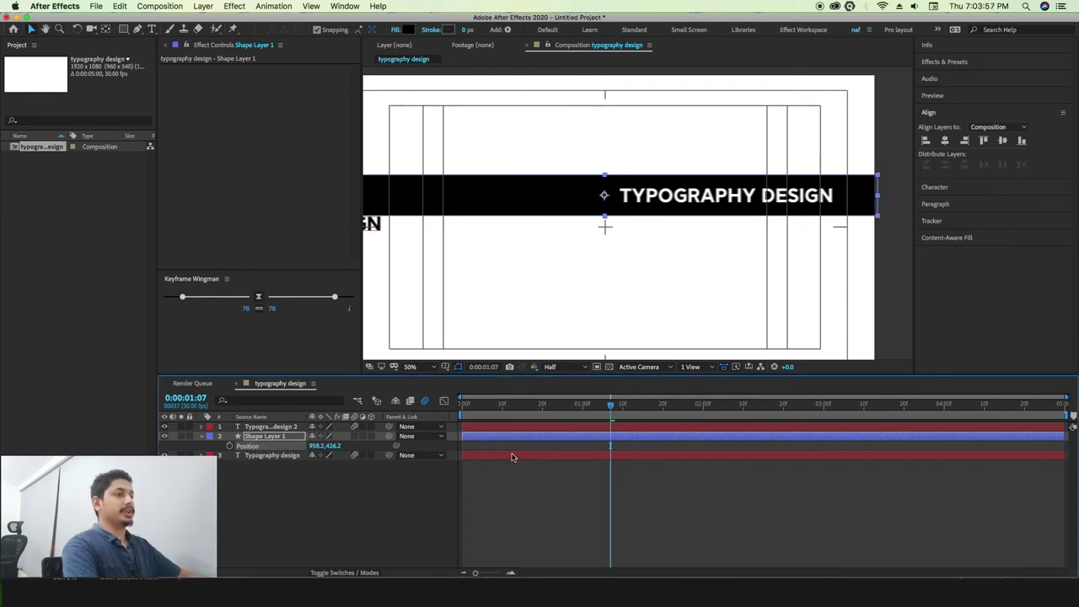
Preview both text lines with the repositioned black bar, and return to the start
key("Home")
key("space")
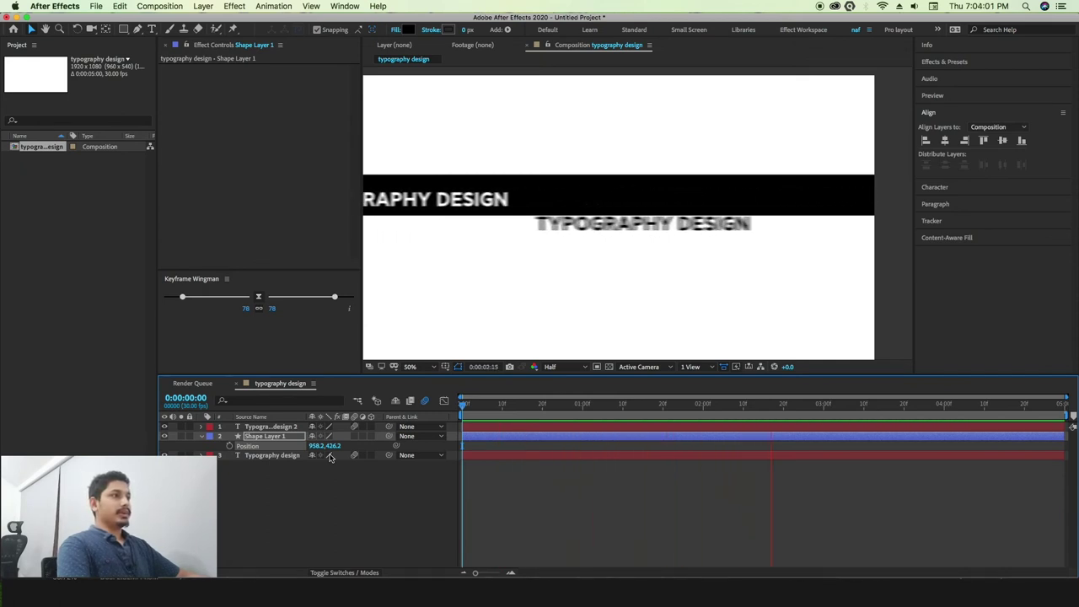
key("space")
key("space")
key("Home")
Apply Easy Ease to the first and last Position keyframes of the black Typography design text layer
left_click(266, 456)
key("p")
left_click(1059, 466)
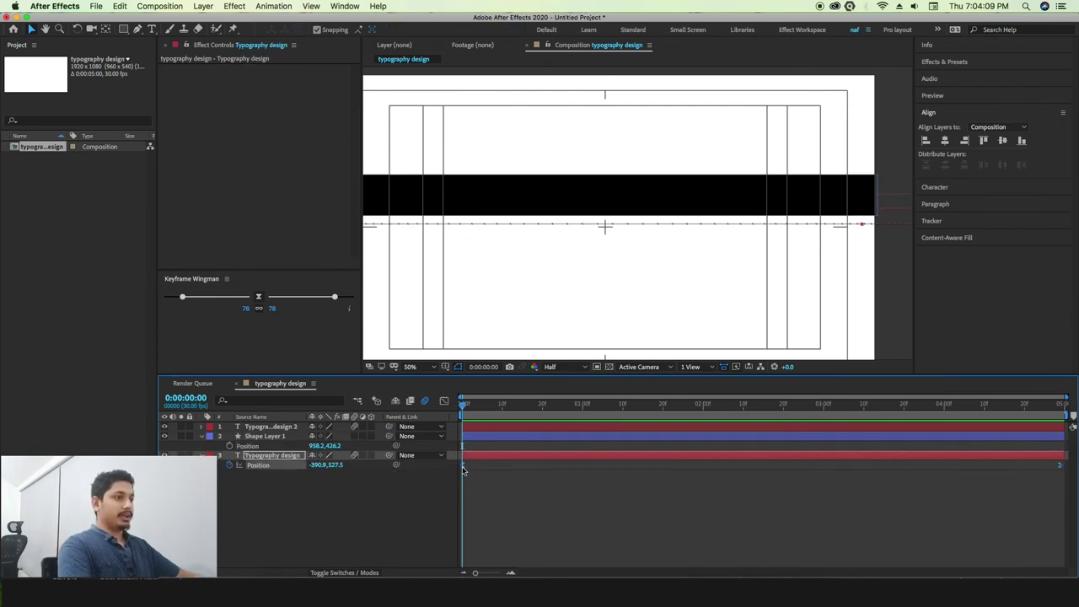
right_click(462, 466)
mouse_move(514, 570)
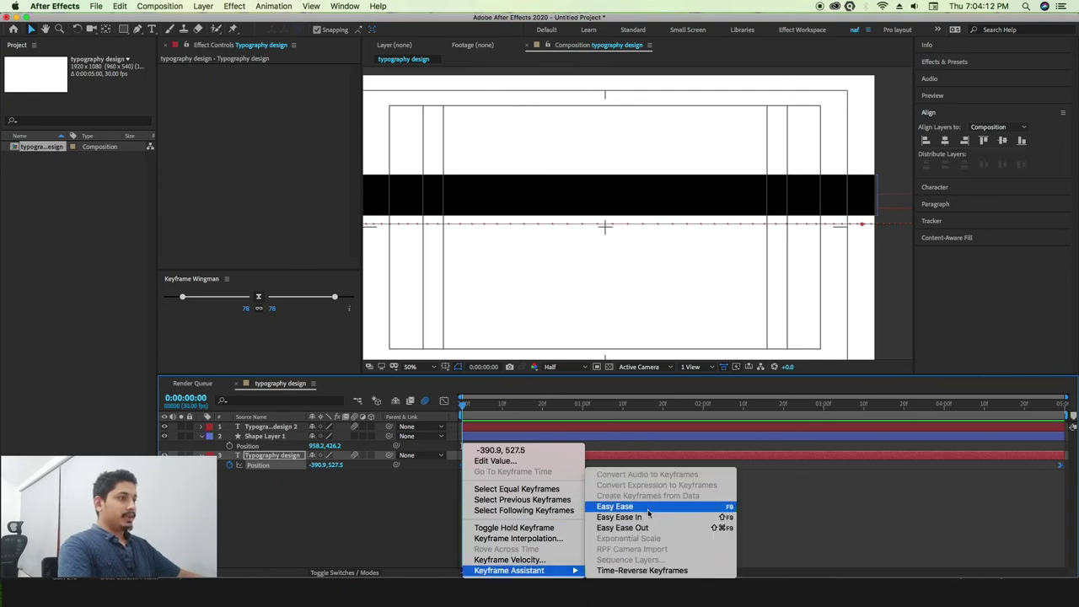
left_click(619, 506)
Apply Easy Ease to the first and last Position keyframes of the white text layer, Typography design 2
left_click(480, 430)
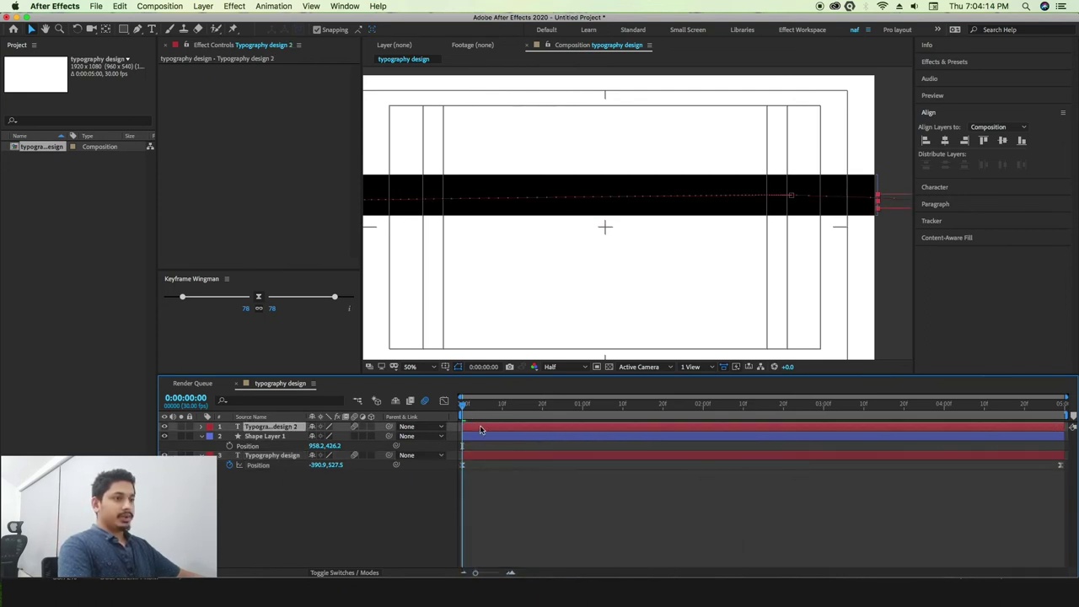
key("p")
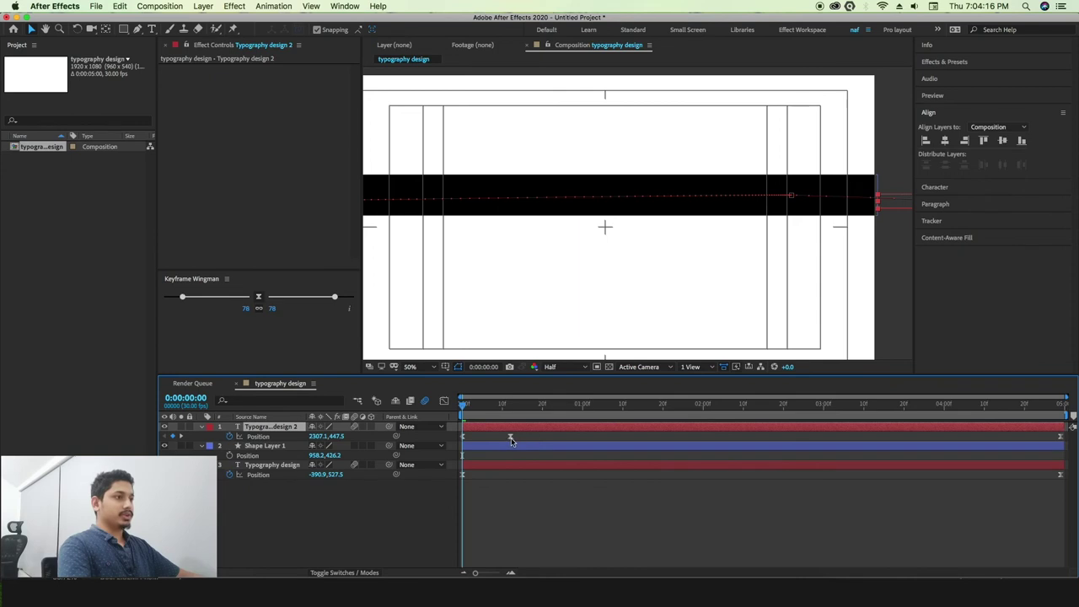
left_click(1060, 438)
right_click(1060, 439)
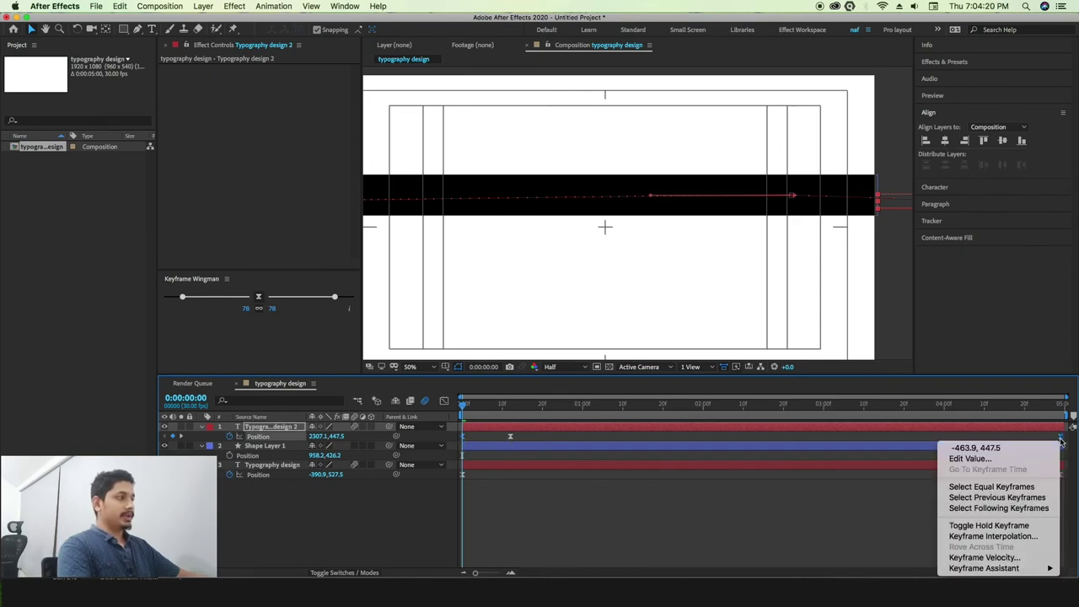
mouse_move(1007, 568)
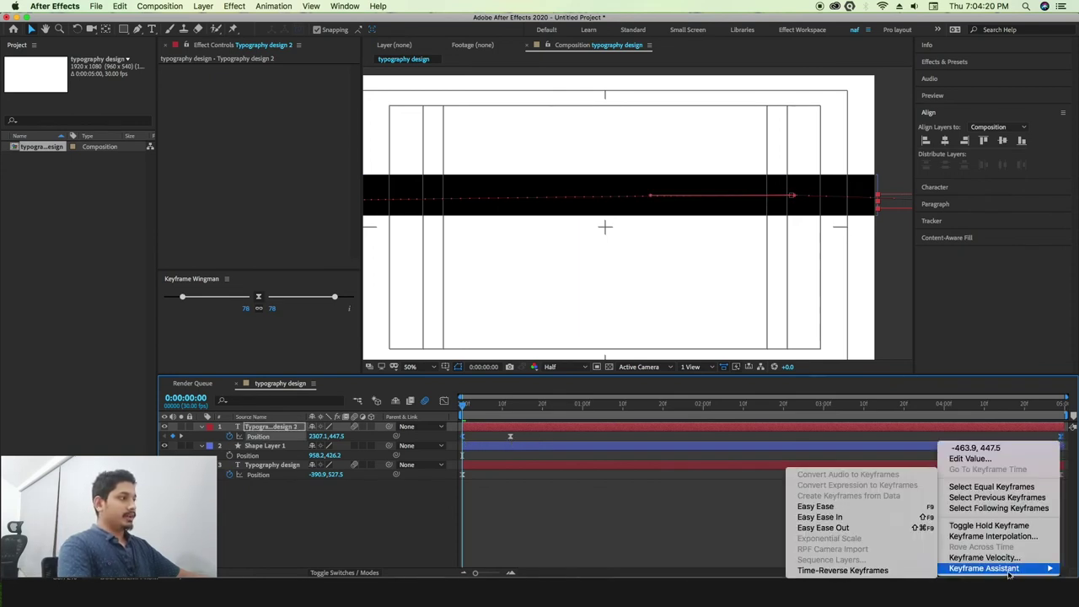
left_click(815, 507)
Preview the eased motion of both text lines, stopping around the middle of the composition
key("space")
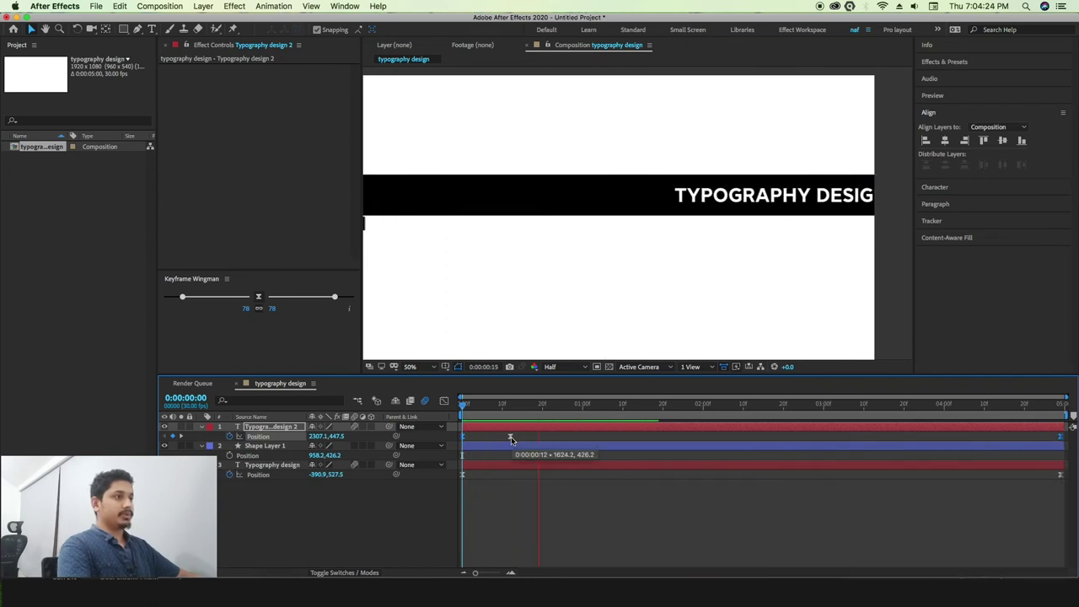
key("space")
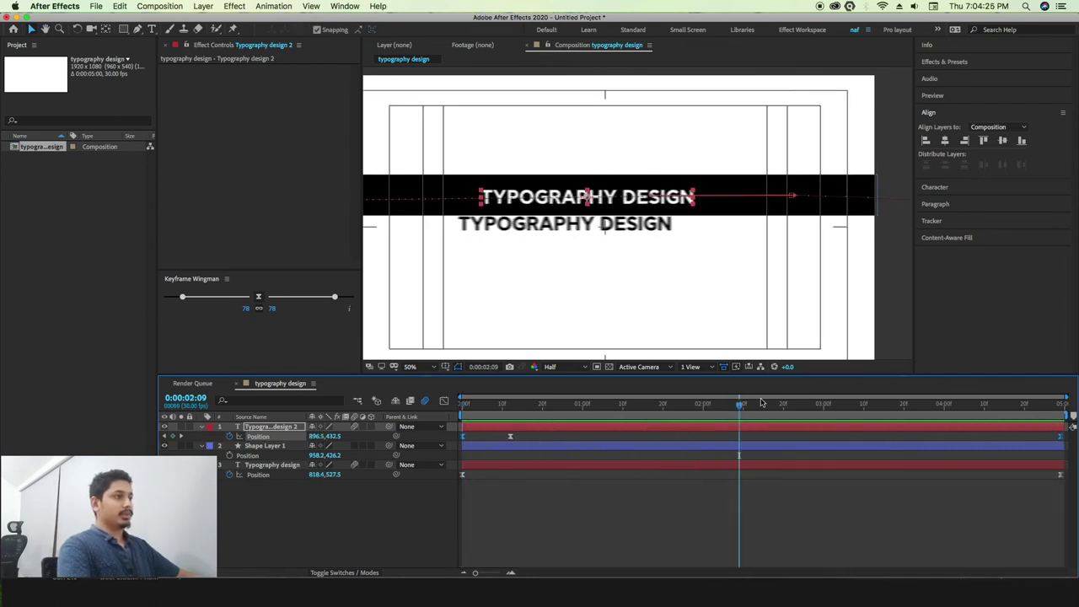
left_click_drag(710, 411, 740, 433)
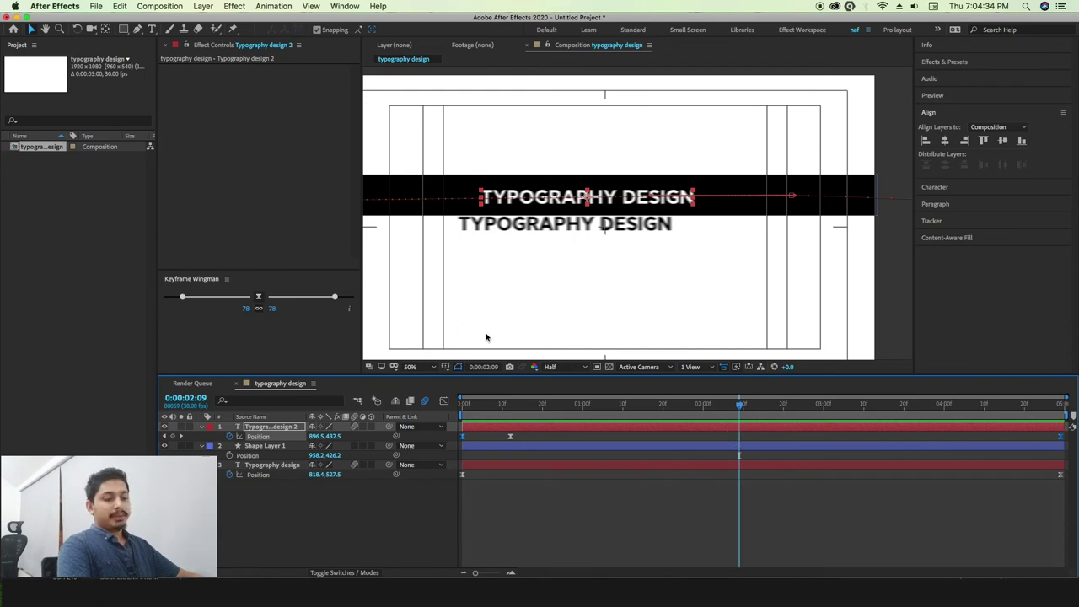
Pre-compose both text layers and the black bar into a new composition named typo design, moving all attributes into it
key("comma")
key("comma")
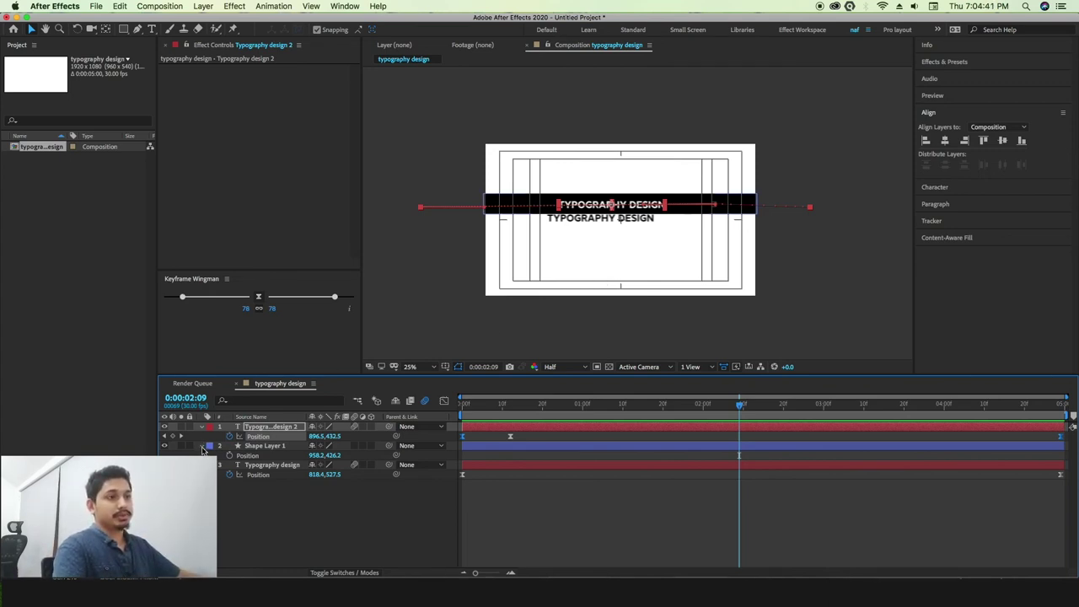
left_click_drag(296, 487, 278, 430)
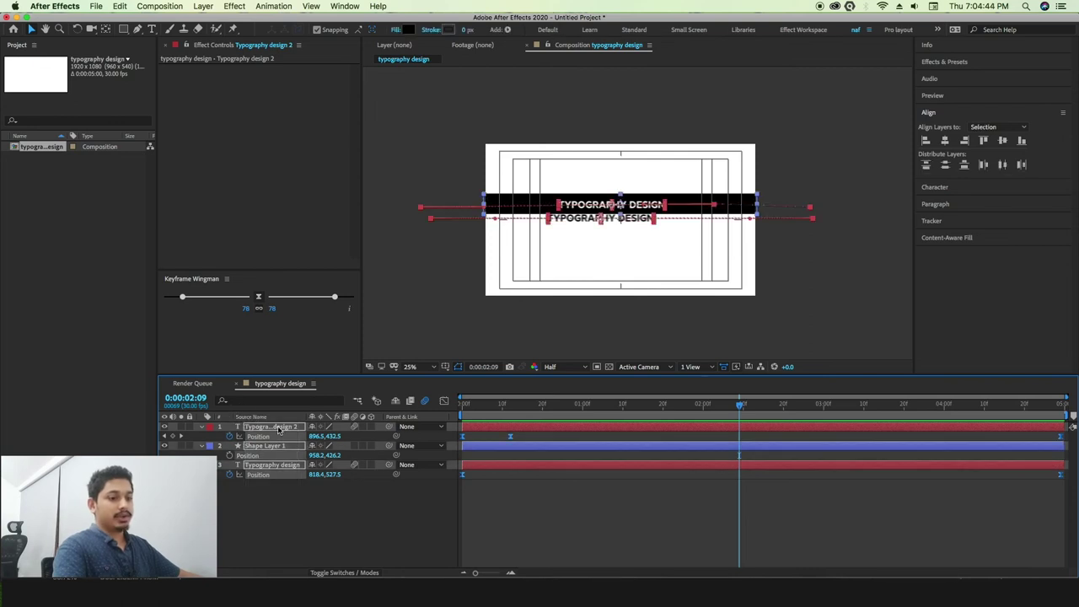
right_click(279, 429)
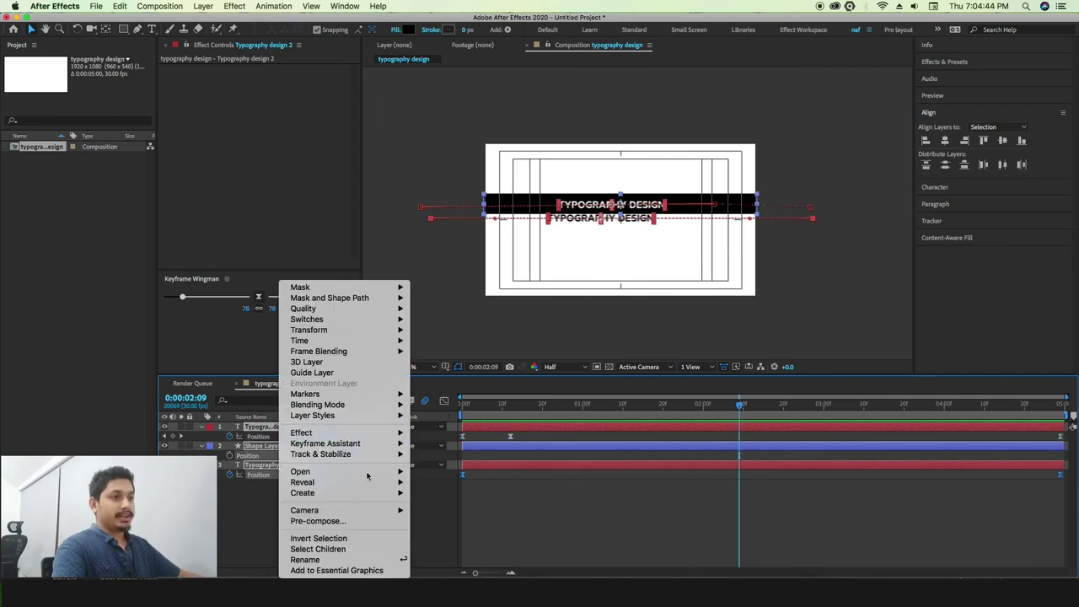
left_click(355, 522)
key("BackSpace")
type("typo")
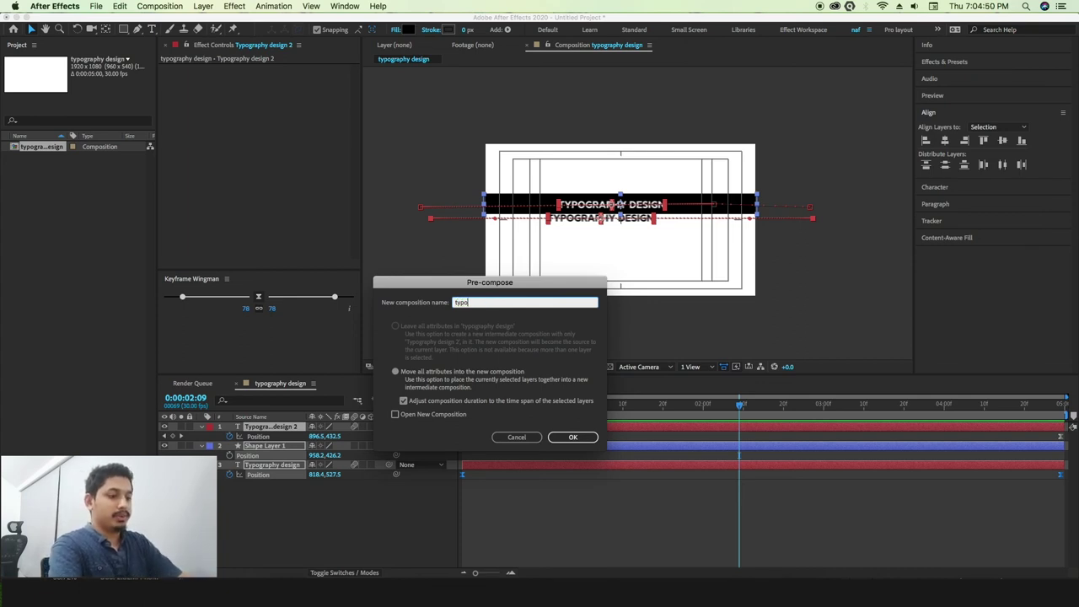
type(" design")
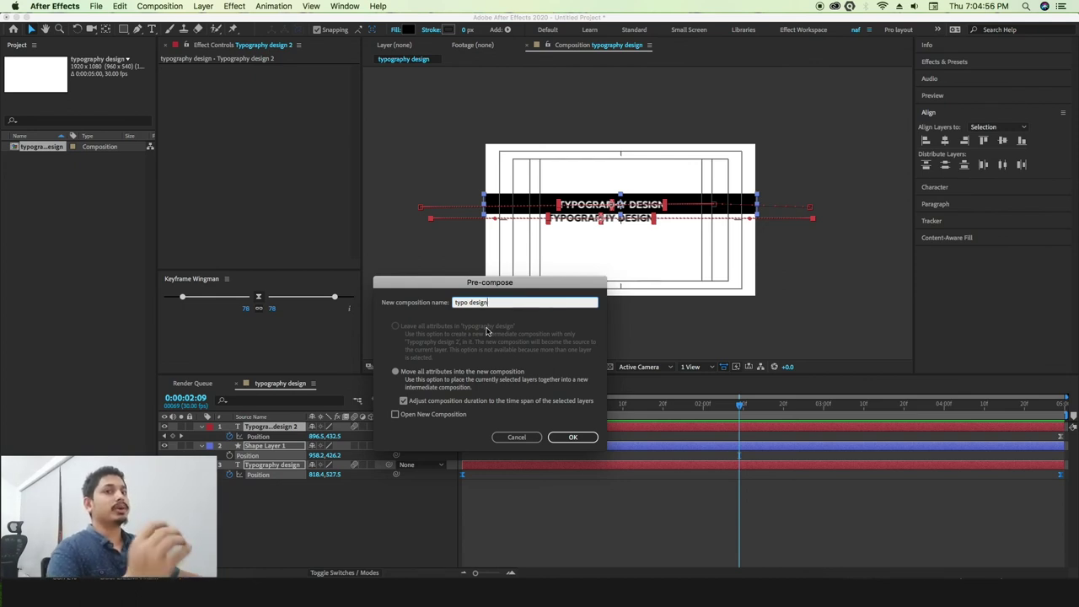
left_click(580, 438)
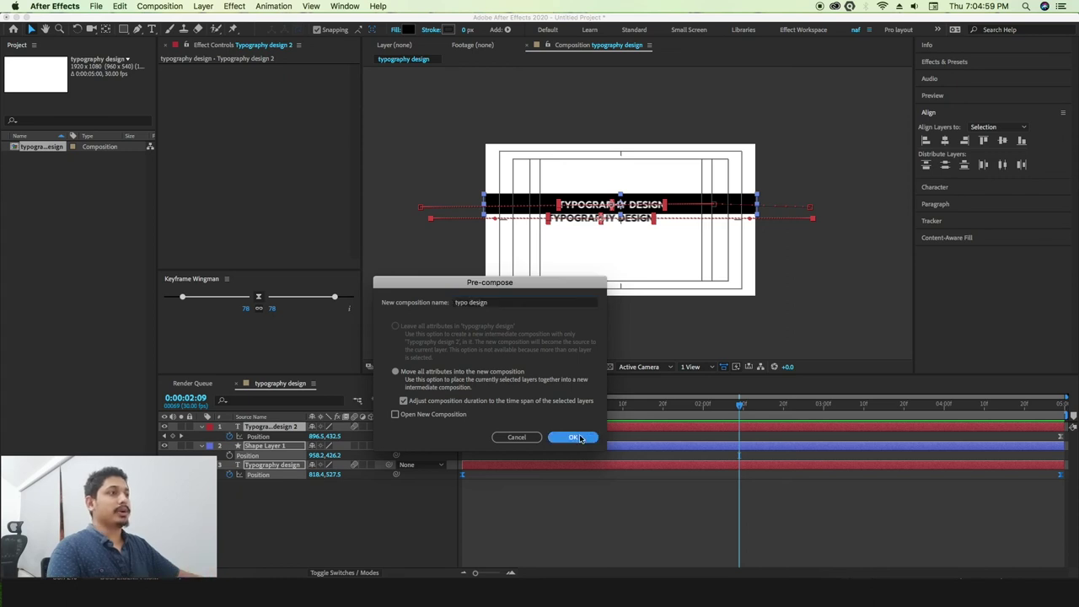
Preview the pre-composed typo design layer from the start, and return the time to 0:00:00:01
key("Home")
key("space")
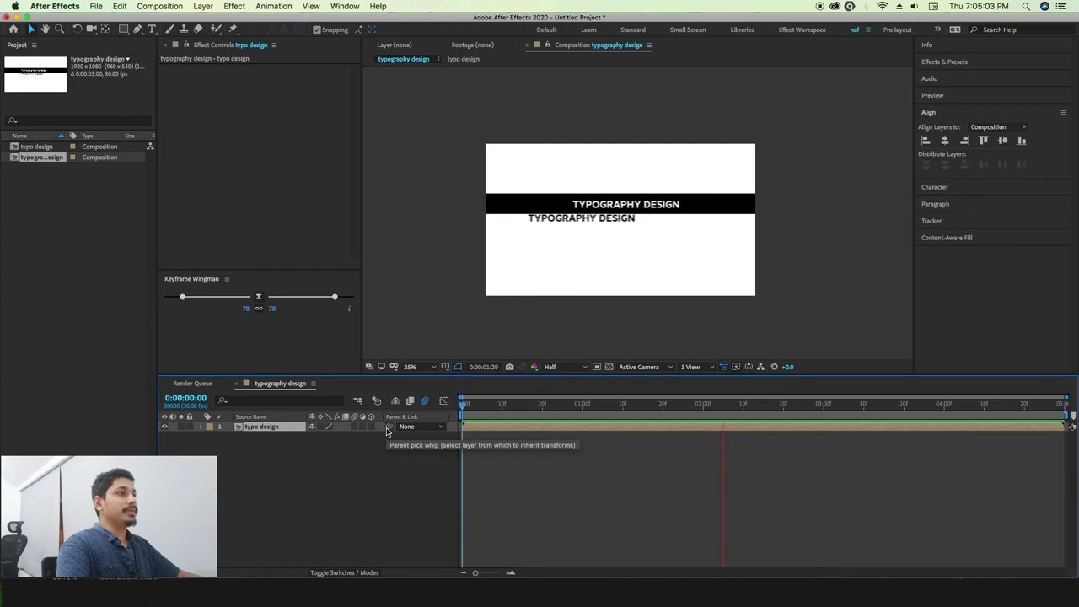
left_click(721, 426)
left_click_drag(788, 398, 465, 425)
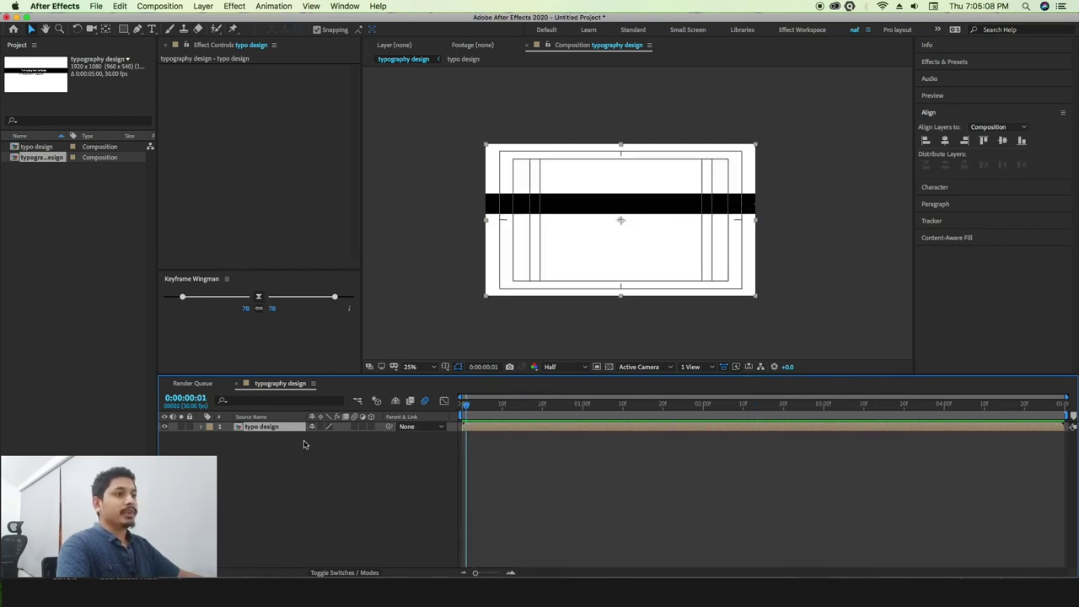
Duplicate the typo design layer and nudge the copy straight down so its black bar sits below the first row's text line
key("super+d")
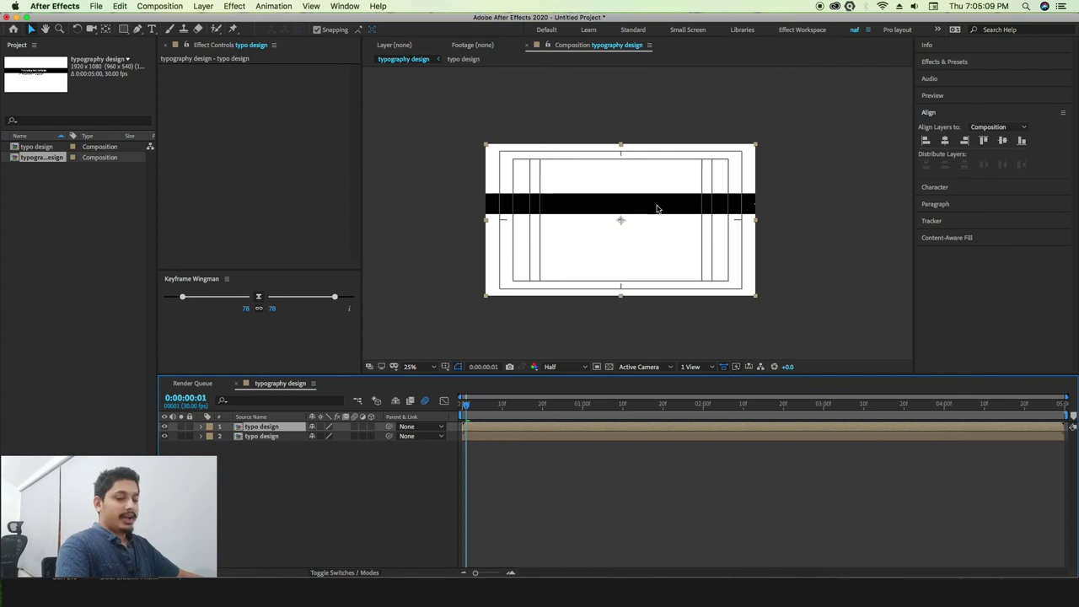
key("shift+Down")
key("shift+Down")
key("shift+Down")
key("shift+Down")
key("shift+Down")
key("shift+Down")
key("shift+Down")
key("shift+Down")
key("shift+Down")
key("shift+Down")
key("shift+Down")
key("shift+Down")
key("shift+Down")
key("shift+Down")
key("shift+Down")
key("shift+Down")
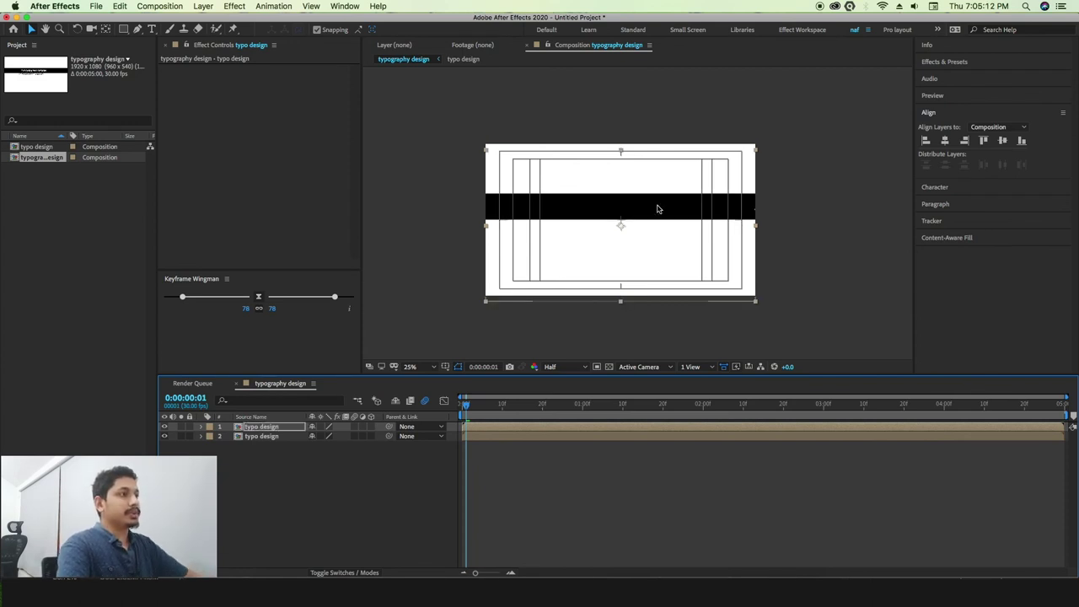
key("shift+Down")
key("shift+Down")
key("shift+Down")
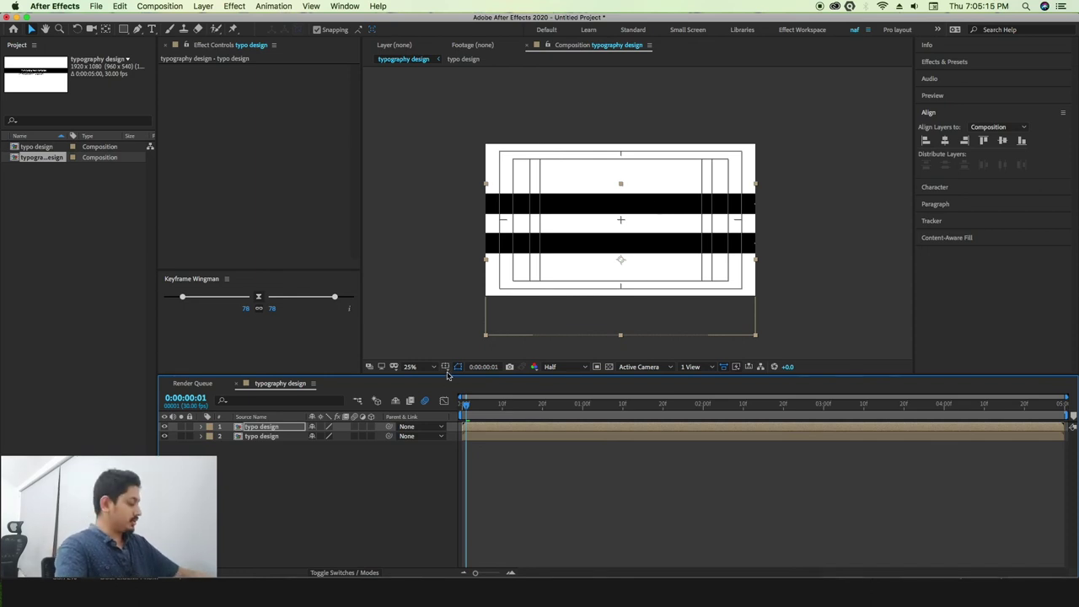
Preview the two stacked typography rows, and return to the first frame
key("space")
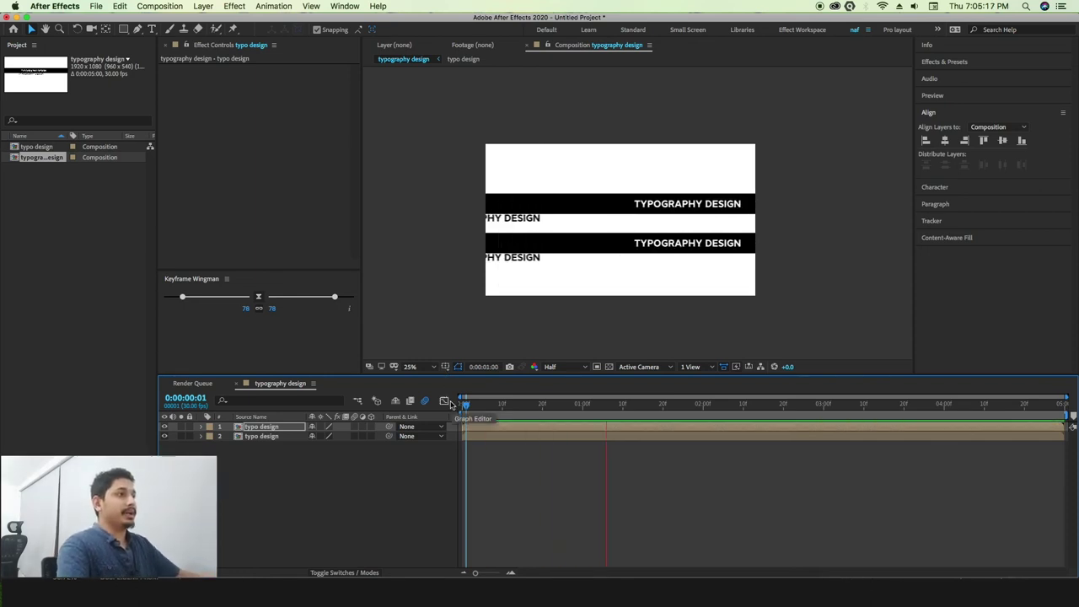
key("space")
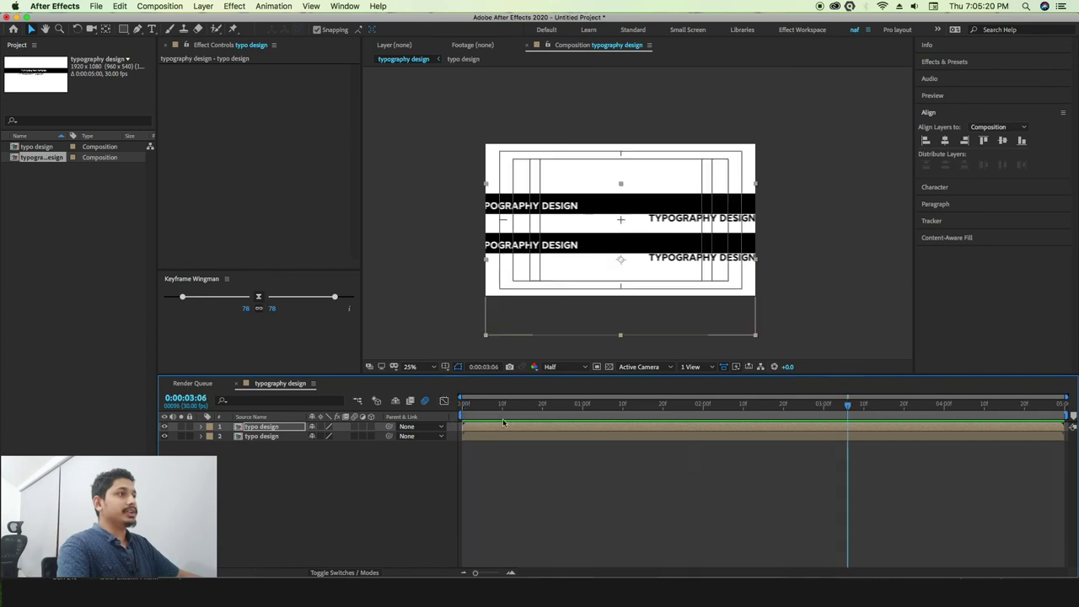
left_click_drag(848, 416, 450, 416)
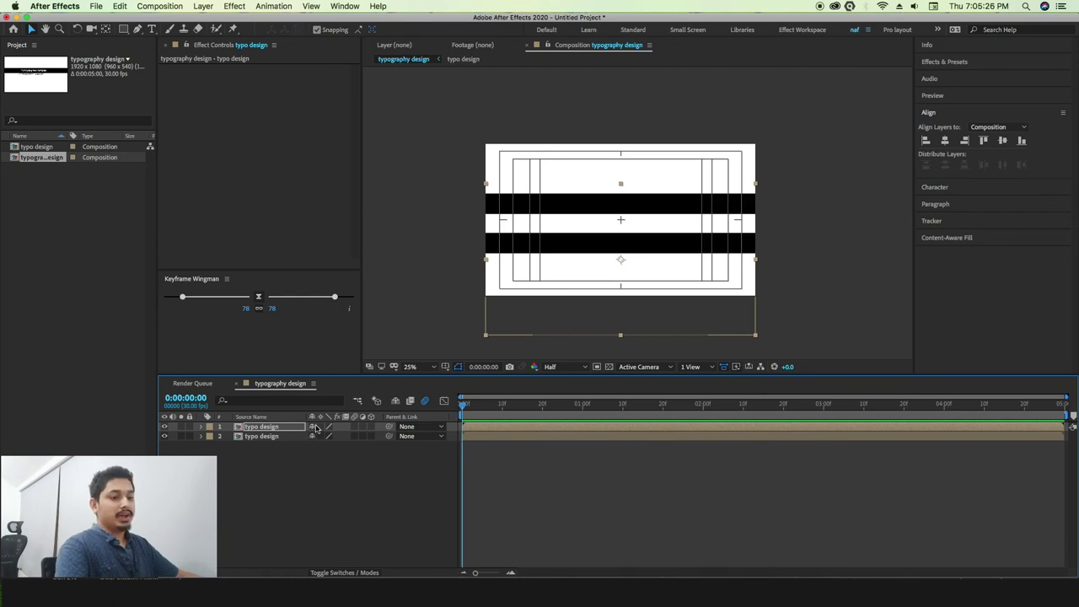
Duplicate the lower typo design layer and nudge the copy down to form an evenly spaced third row near the frame's lower edge
key("super+d")
key("shift+Down")
key("shift+Down")
key("shift+Down")
key("shift+Down")
key("shift+Down")
key("shift+Down")
key("shift+Down")
key("shift+Down")
key("shift+Down")
key("shift+Down")
key("shift+Down")
key("shift+Down")
key("shift+Down")
key("shift+Down")
key("shift+Down")
key("shift+Down")
key("shift+Down")
key("shift+Down")
key("shift+Down")
key("shift+Down")
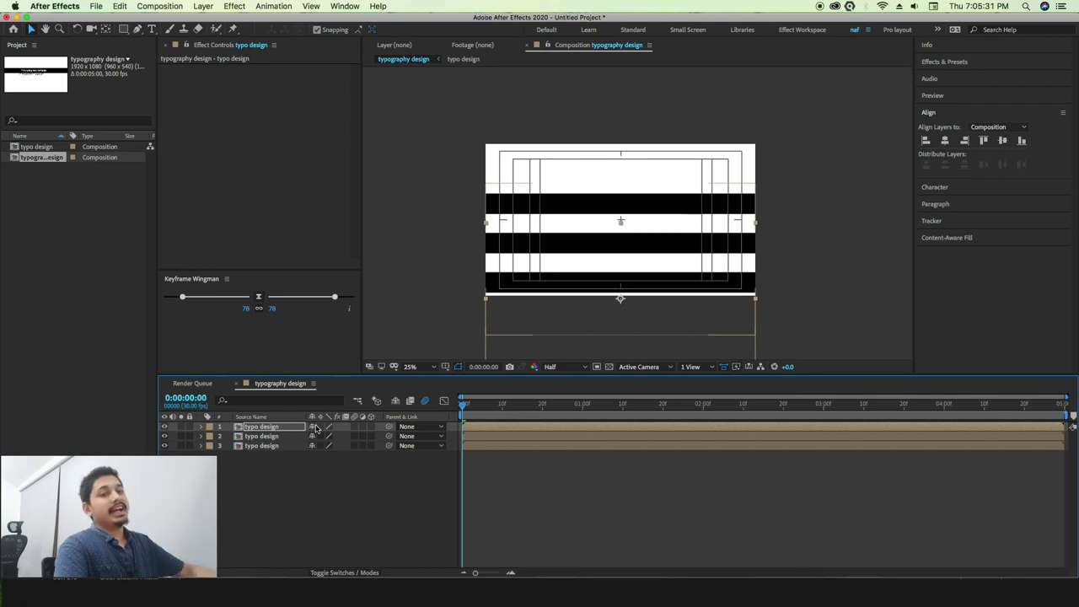
Switch to Photoshop to review the typography layout sketch, and return to After Effects
left_click(678, 573)
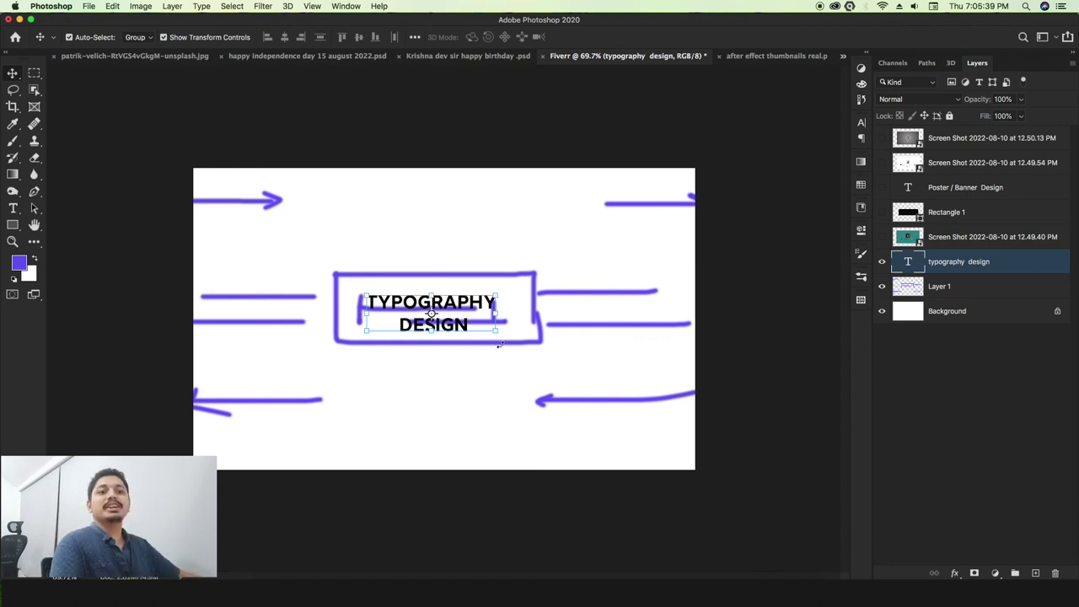
mouse_move(717, 576)
left_click(782, 574)
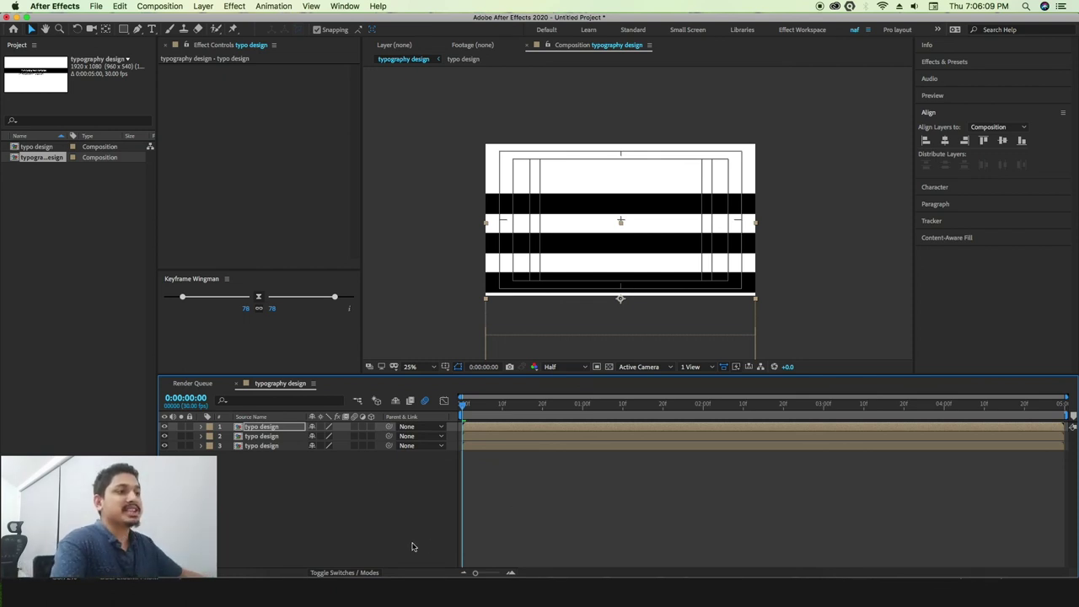
Duplicate the lowest typo design layer and nudge the copy up past the other rows to form an evenly spaced row above them
key("super+d")
key("shift+Down")
key("shift+Down")
key("shift+Down")
key("shift+Down")
key("shift+Down")
key("shift+Down")
key("shift+Up")
key("shift+Up")
key("shift+Up")
key("shift+Up")
key("shift+Up")
key("shift+Up")
key("shift+Up")
key("shift+Up")
key("shift+Up")
key("shift+Up")
key("shift+Up")
key("shift+Up")
key("shift+Up")
key("shift+Up")
key("shift+Up")
key("shift+Up")
key("shift+Up")
key("shift+Up")
key("shift+Up")
key("shift+Up")
key("shift+Up")
key("shift+Up")
key("shift+Up")
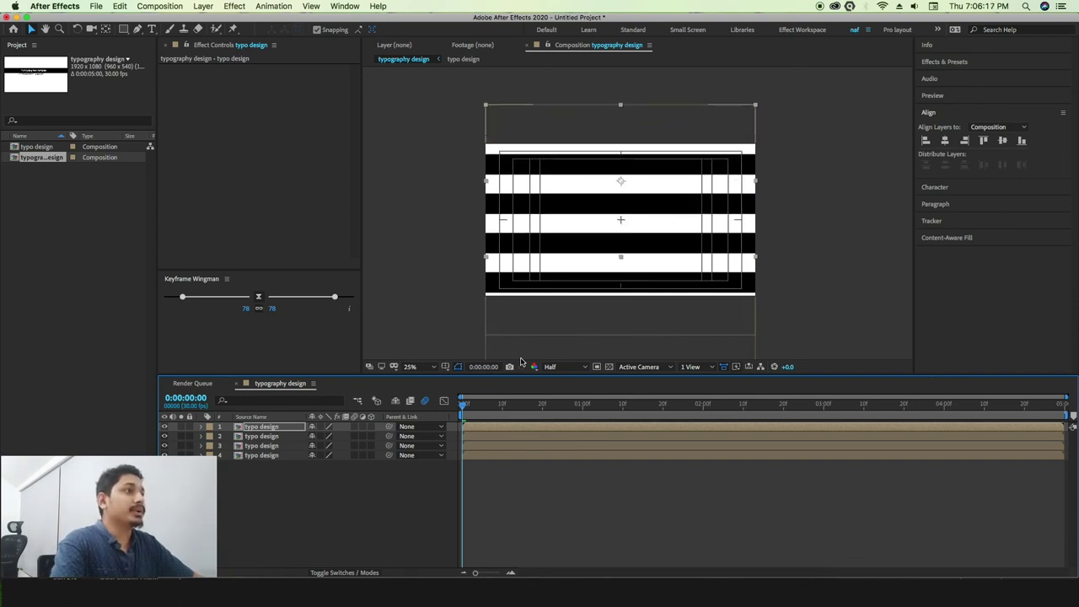
Preview all four stacked typography rows from the first frame
left_click(463, 413)
key("space")
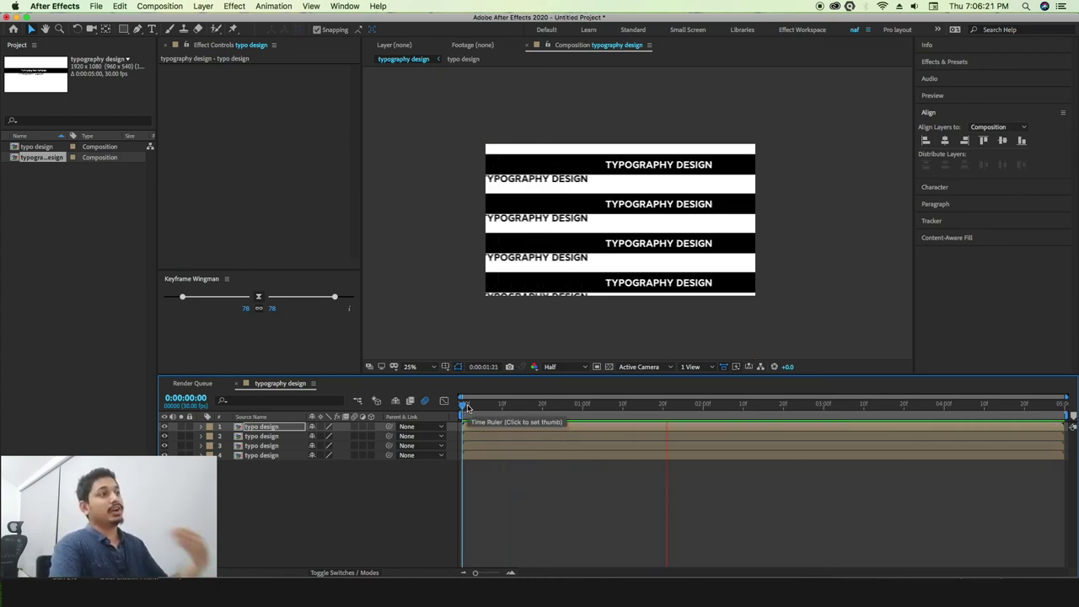
key("space")
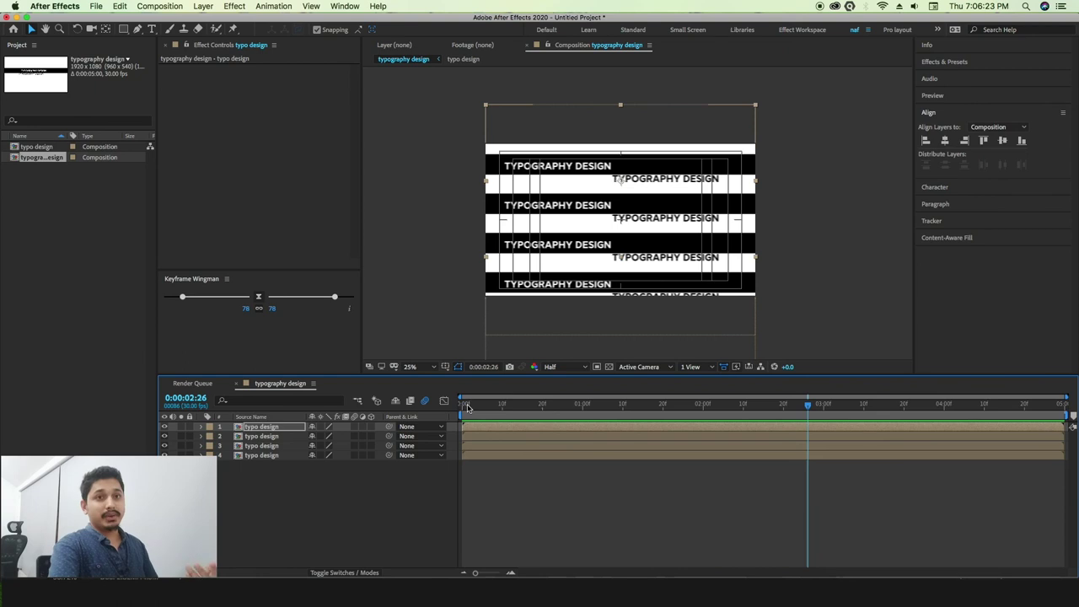